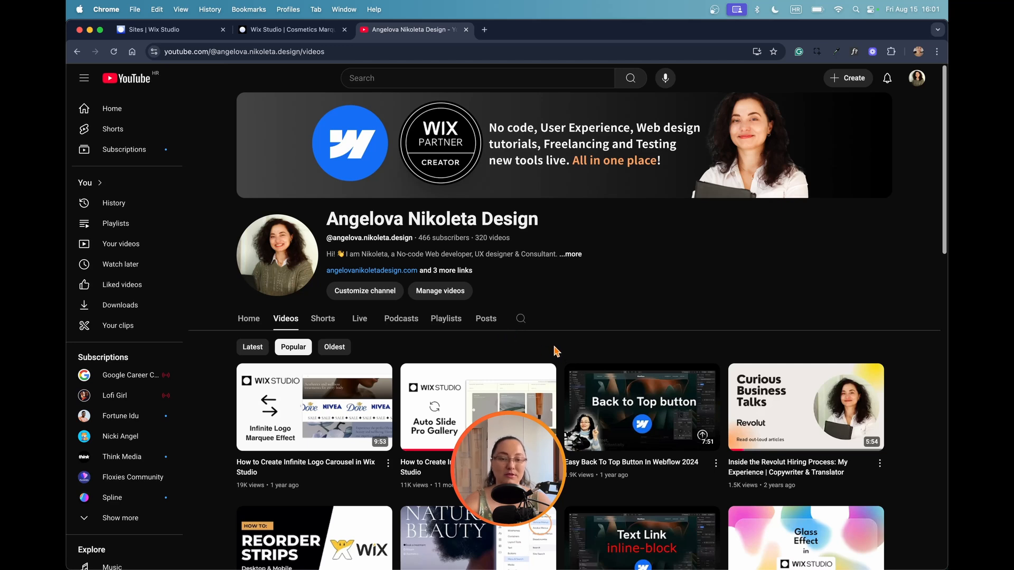
Switch to the Wix Studio editor of the cosmetics site and add a blank section directly below the hero section
mouse_move(509, 408)
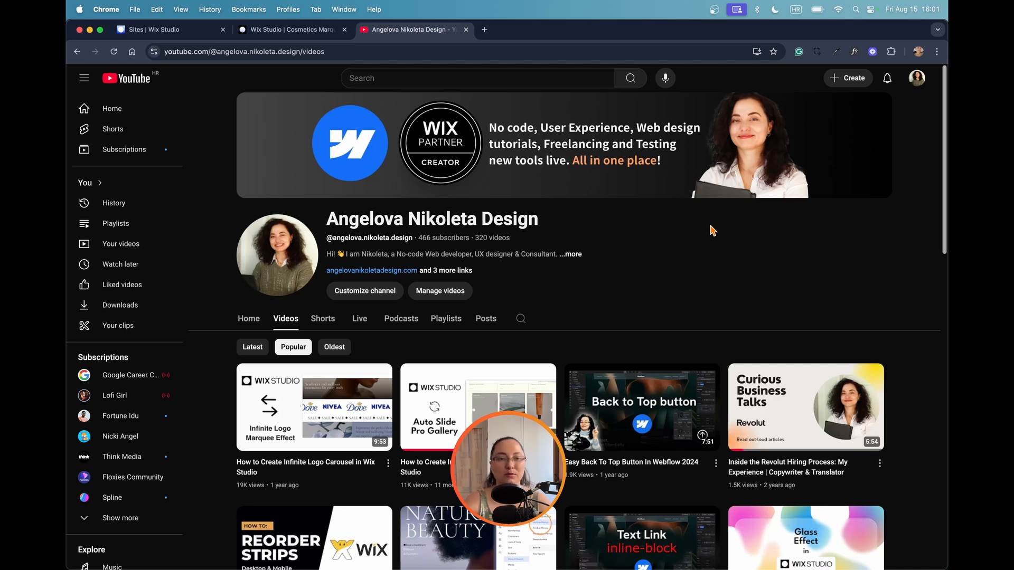
key(ctrl+shift+Tab)
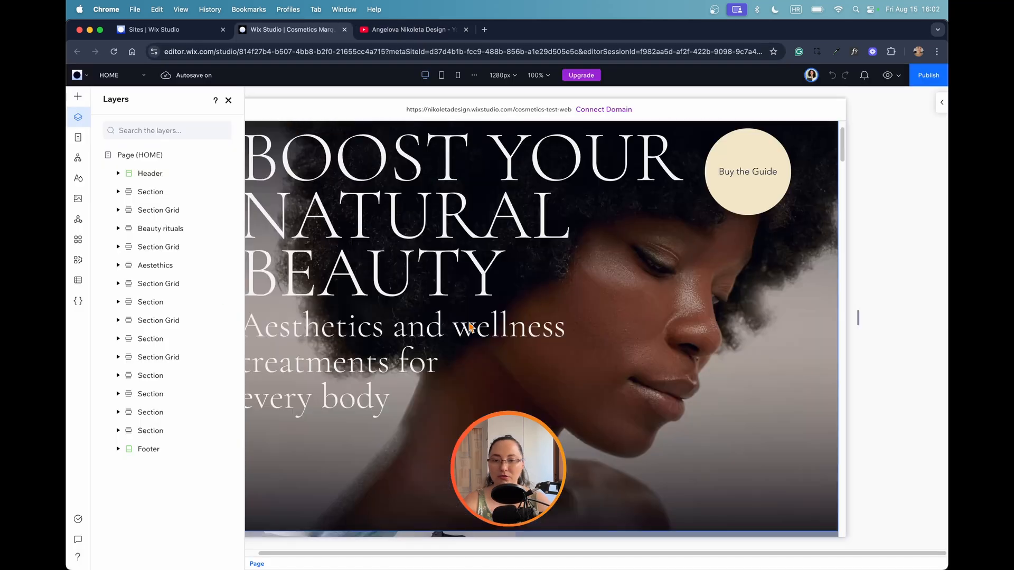
scroll(574, 309, down, 15)
scroll(575, 309, up, 12)
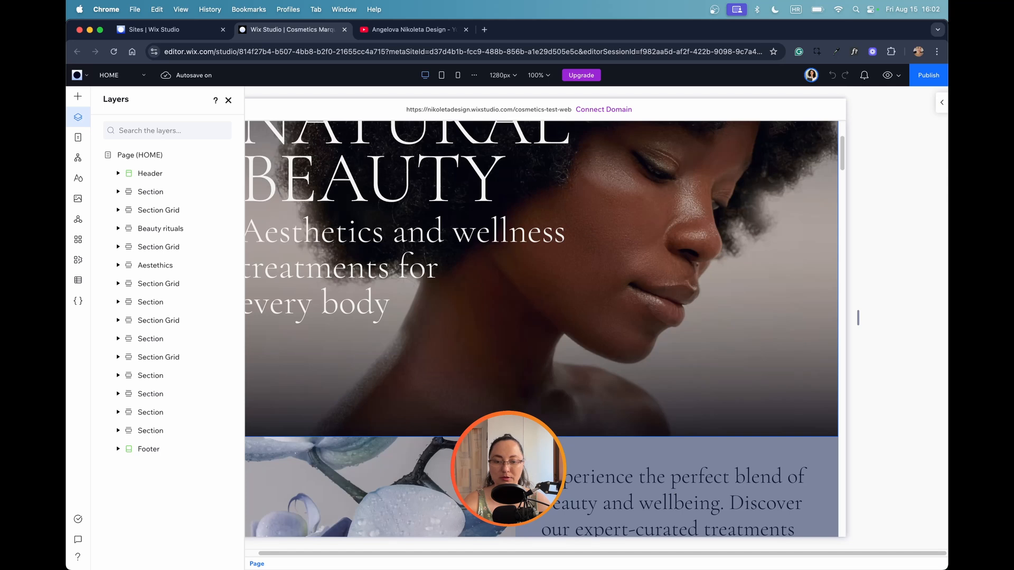
click(541, 437)
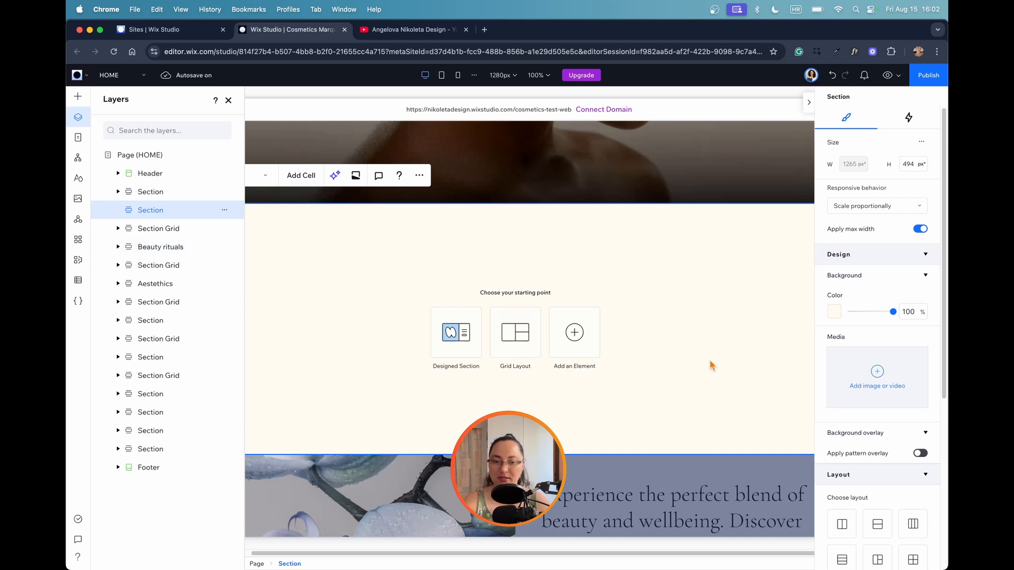
click(76, 122)
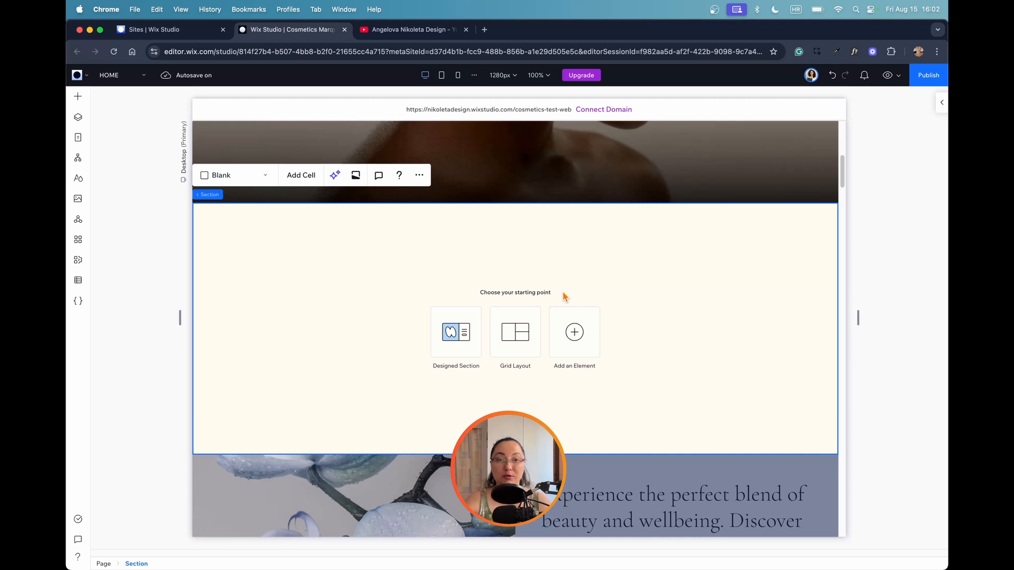
Bring up the section grid layouts for the new blank section and look through the available arrangements
click(525, 331)
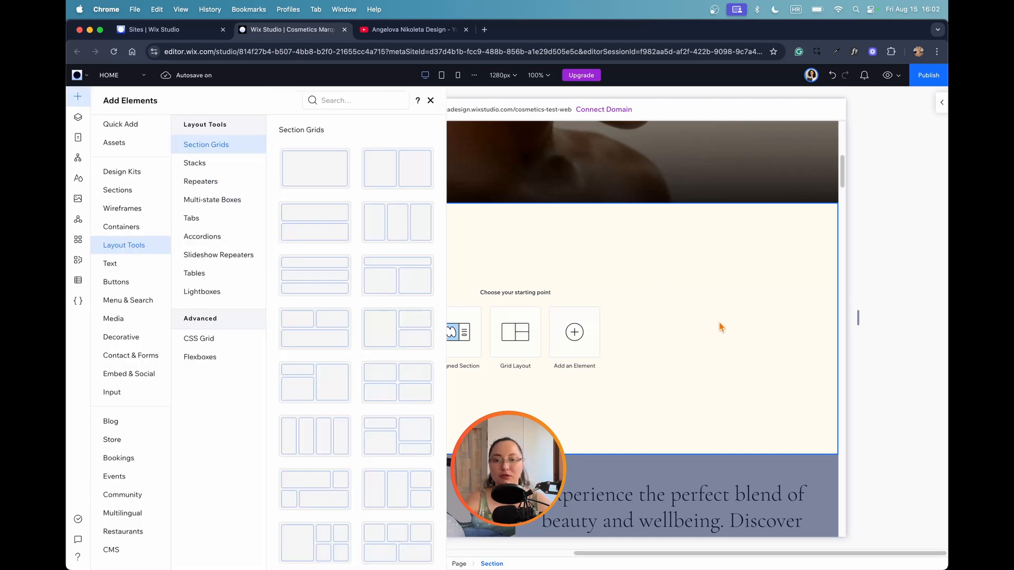
scroll(344, 317, down, 3)
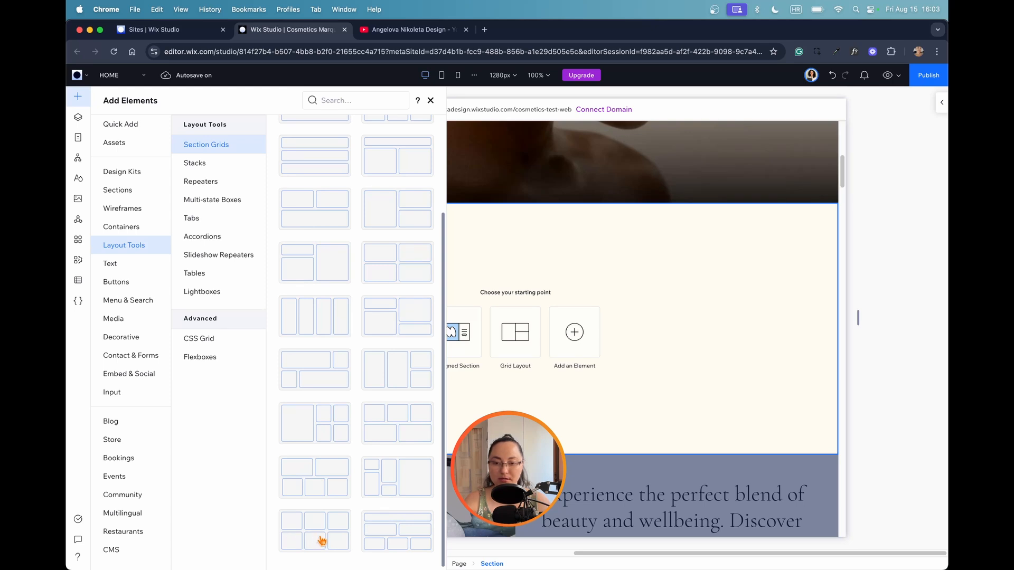
scroll(370, 507, up, 5)
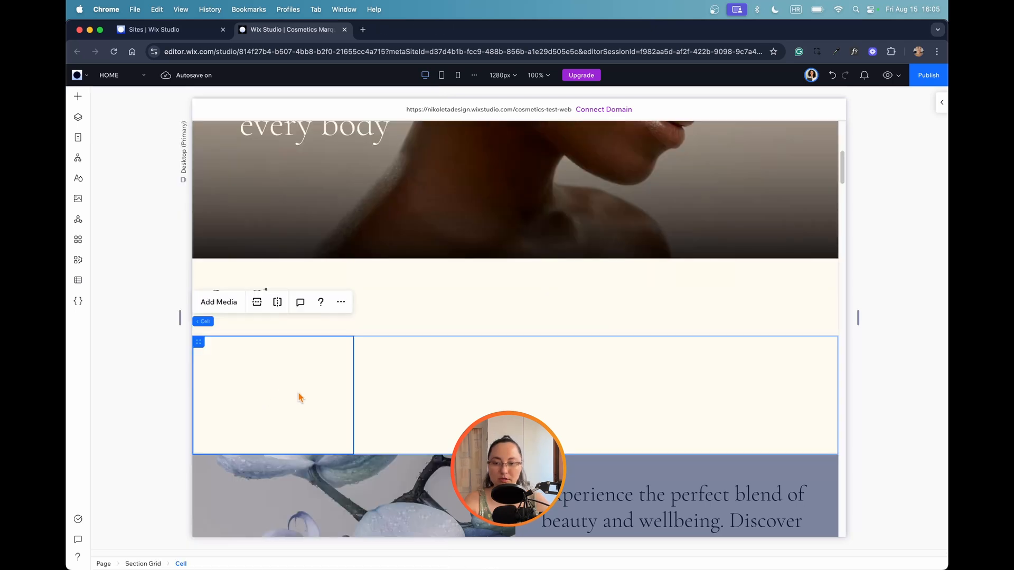
Place an image in the first cell of the grid under the "Our Clients" heading and stretch it to fill the cell
right_click(267, 381)
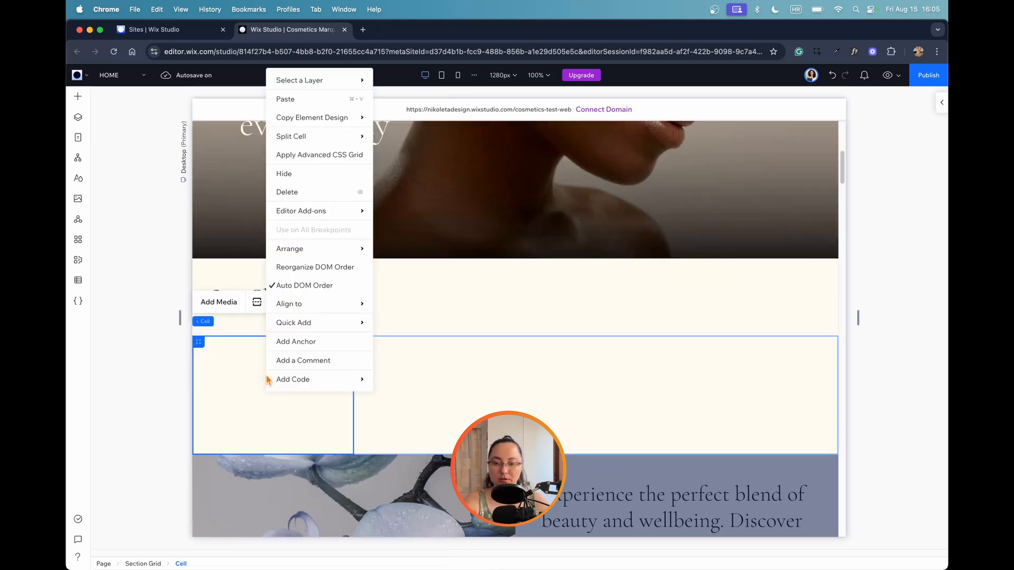
click(81, 96)
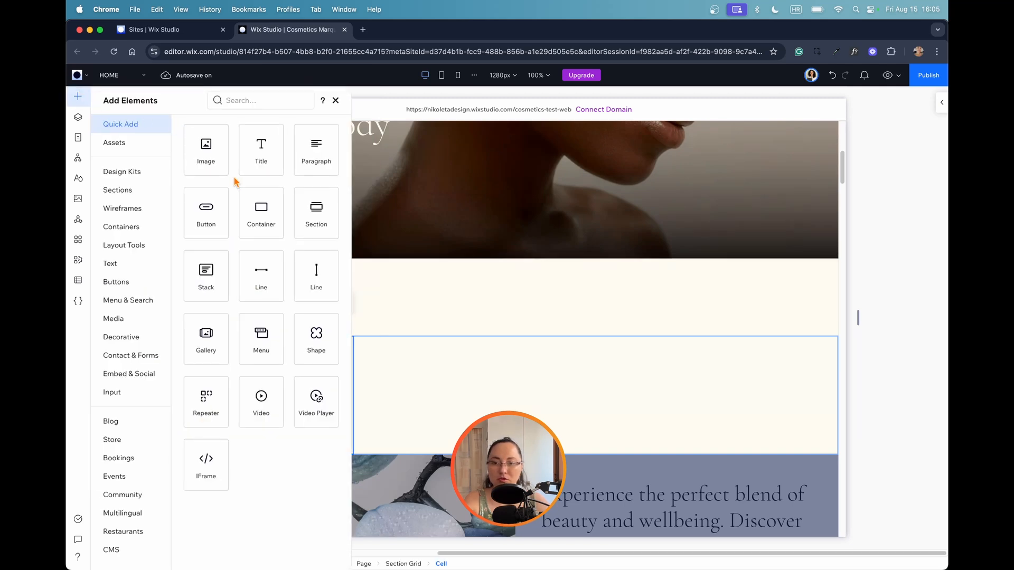
click(206, 150)
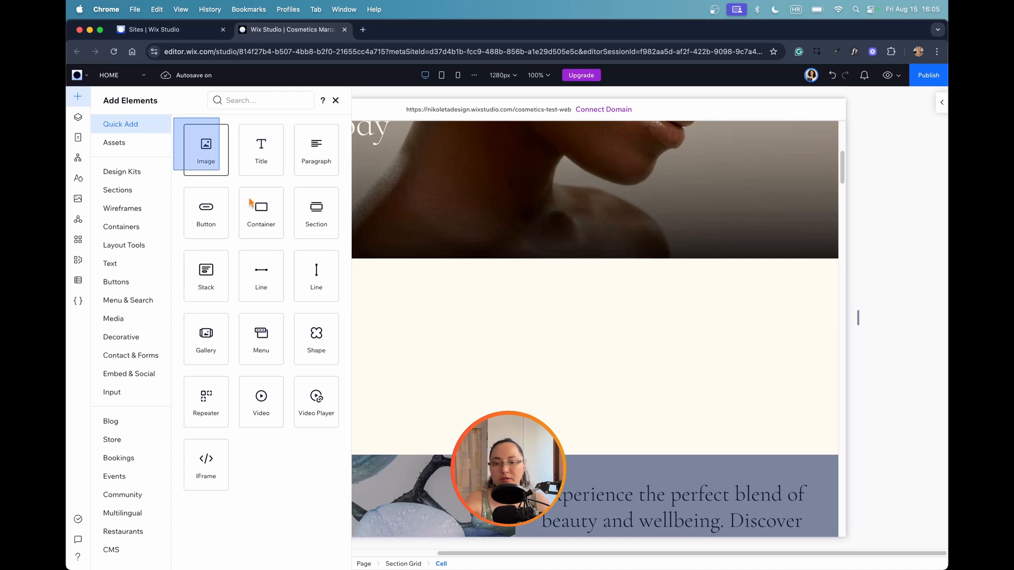
click(338, 360)
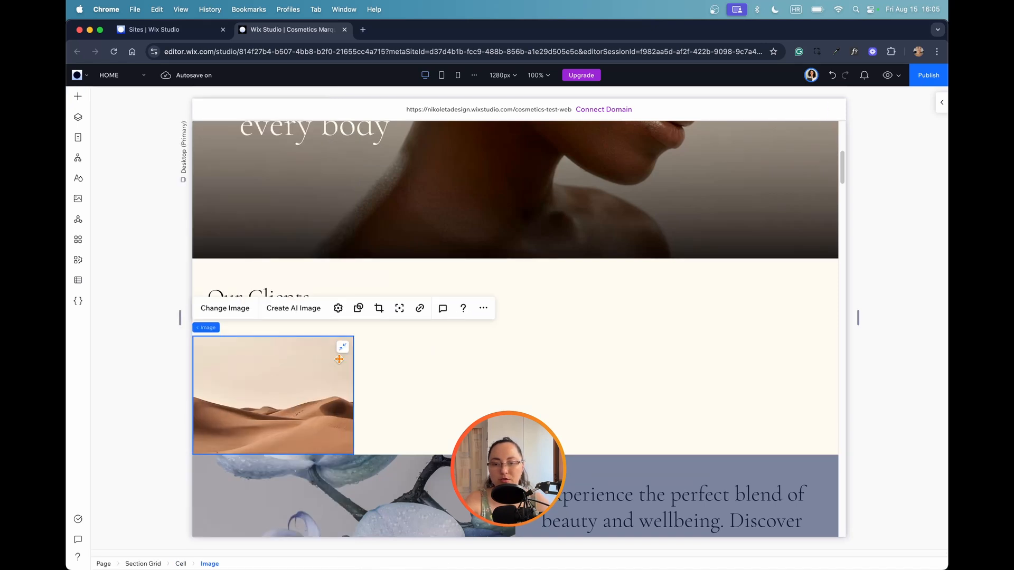
Add three more columns to the section grid so that it has seven cells in one row
click(389, 357)
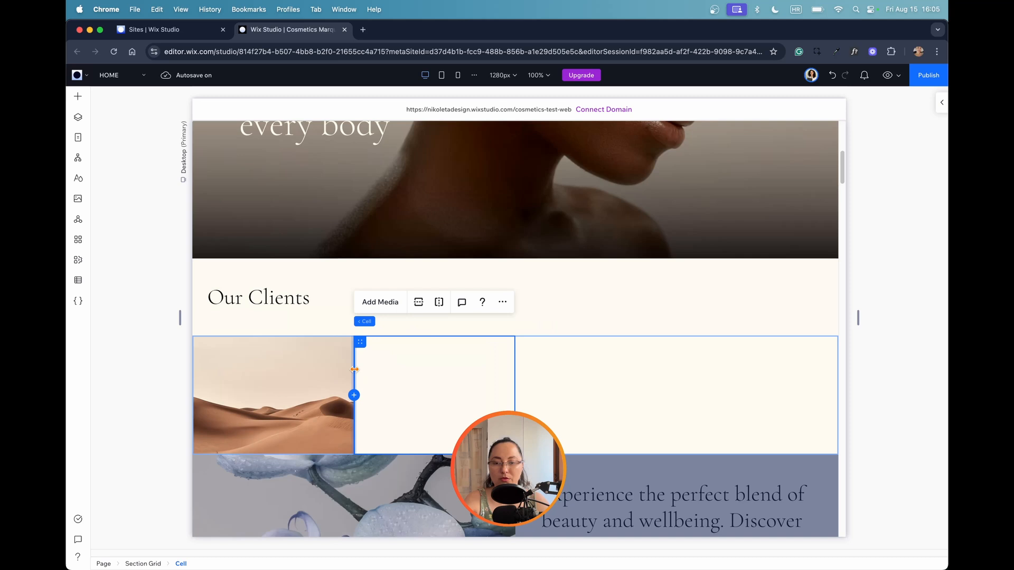
click(354, 397)
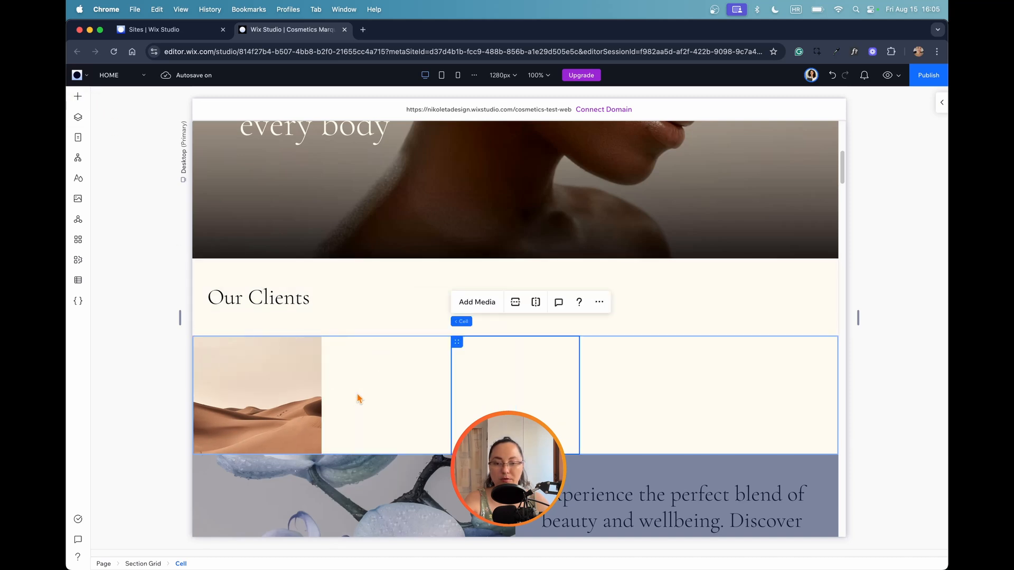
click(579, 396)
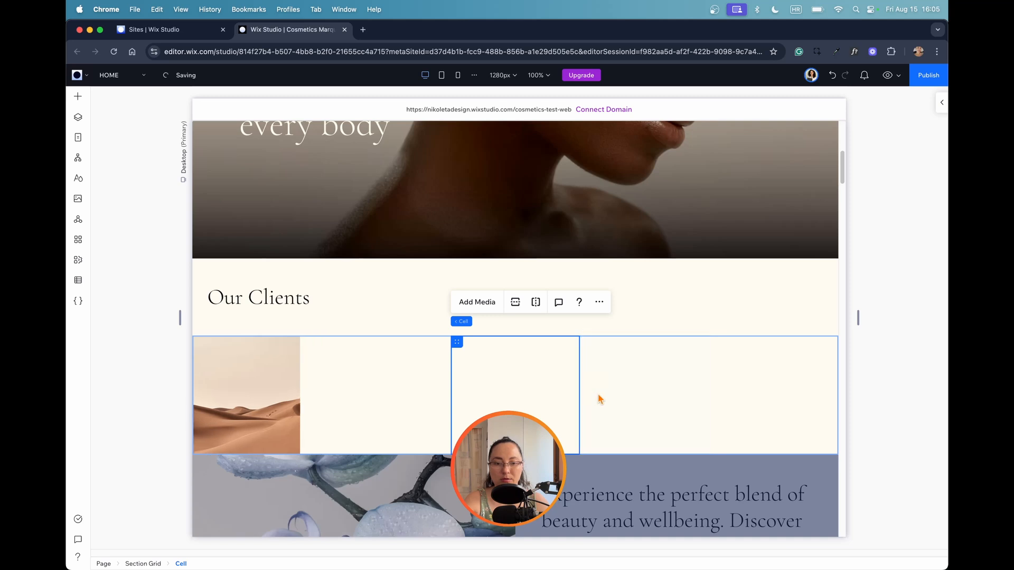
click(730, 396)
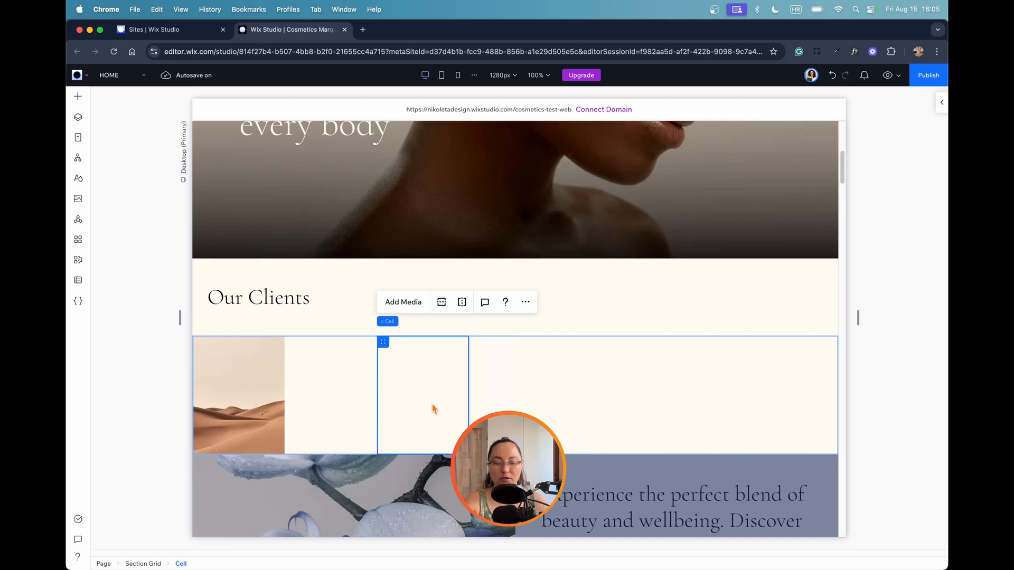
Place an image in each of the six remaining grid cells and stretch every image to fill its cell
click(79, 97)
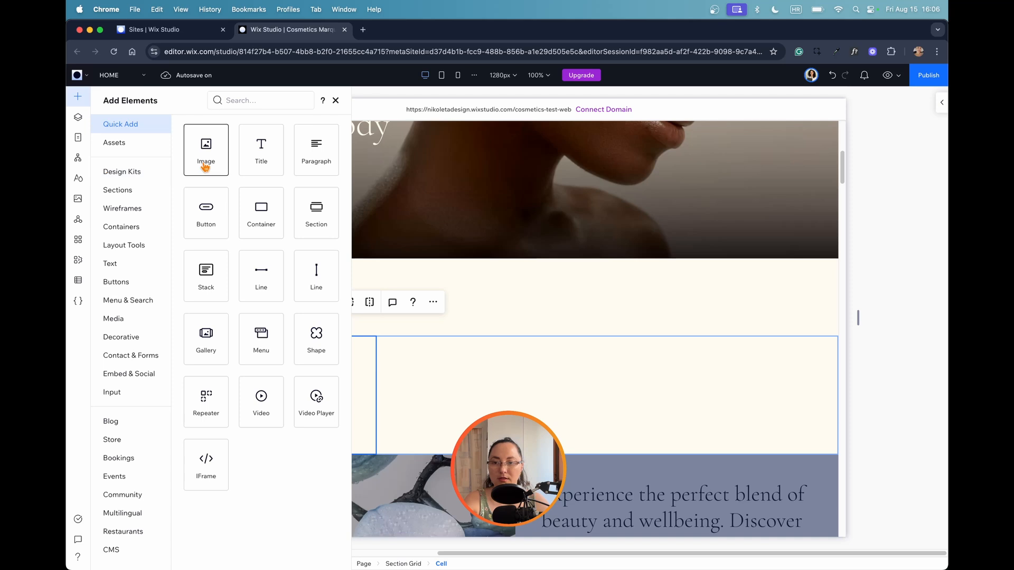
drag(207, 159, 353, 395)
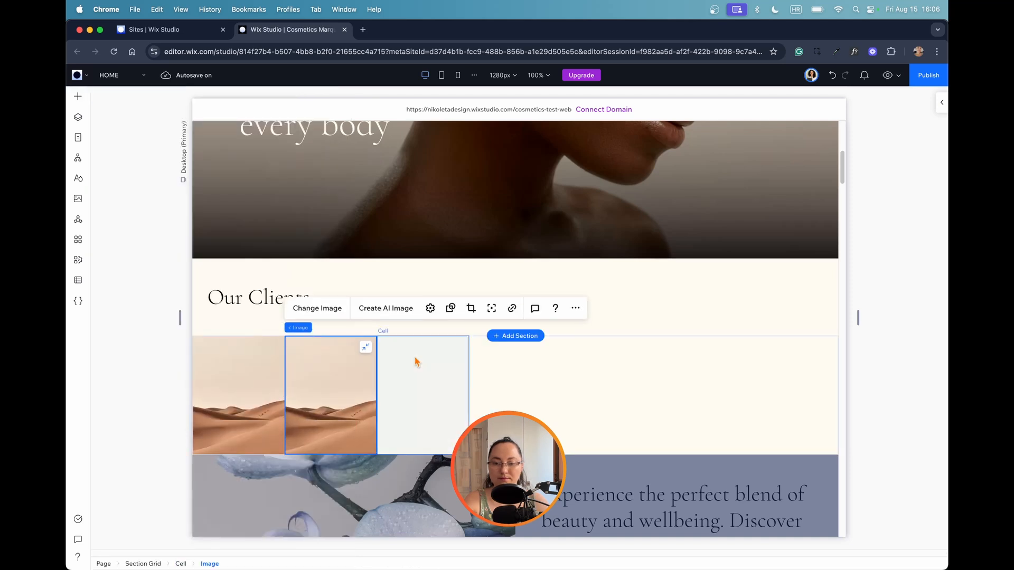
drag(229, 164, 512, 395)
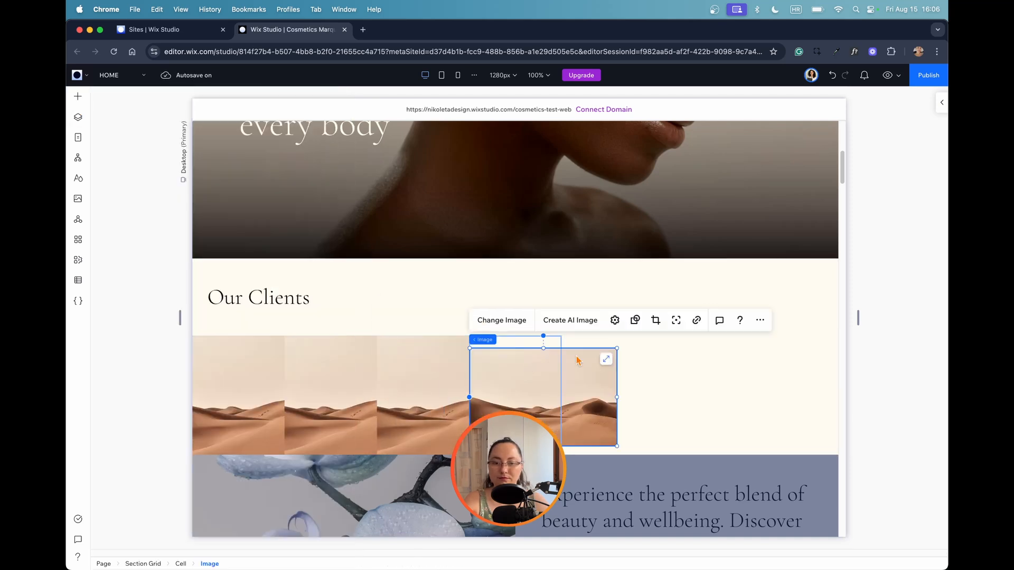
drag(206, 153, 803, 395)
click(78, 97)
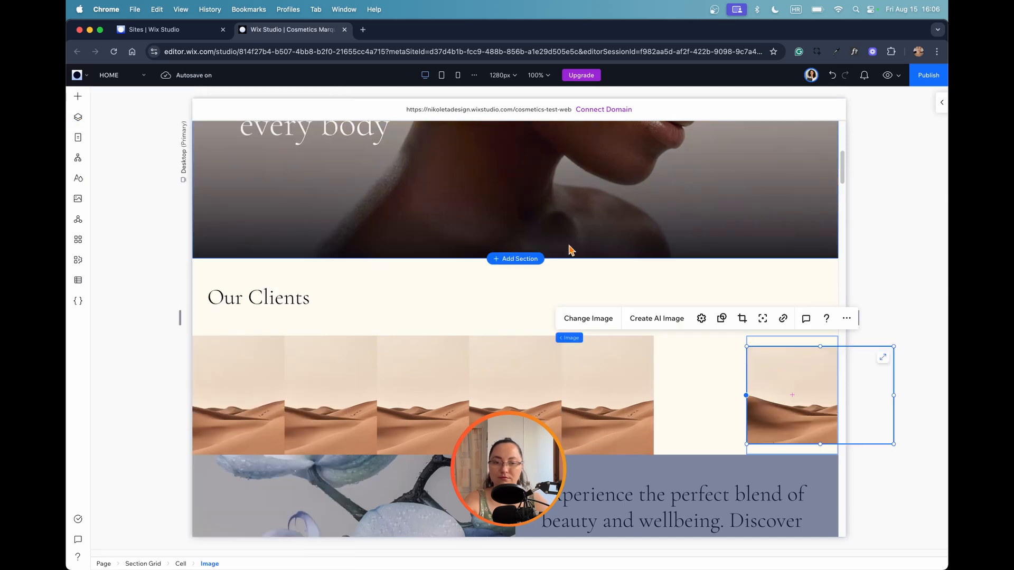
click(883, 358)
click(77, 97)
drag(206, 157, 723, 392)
click(791, 353)
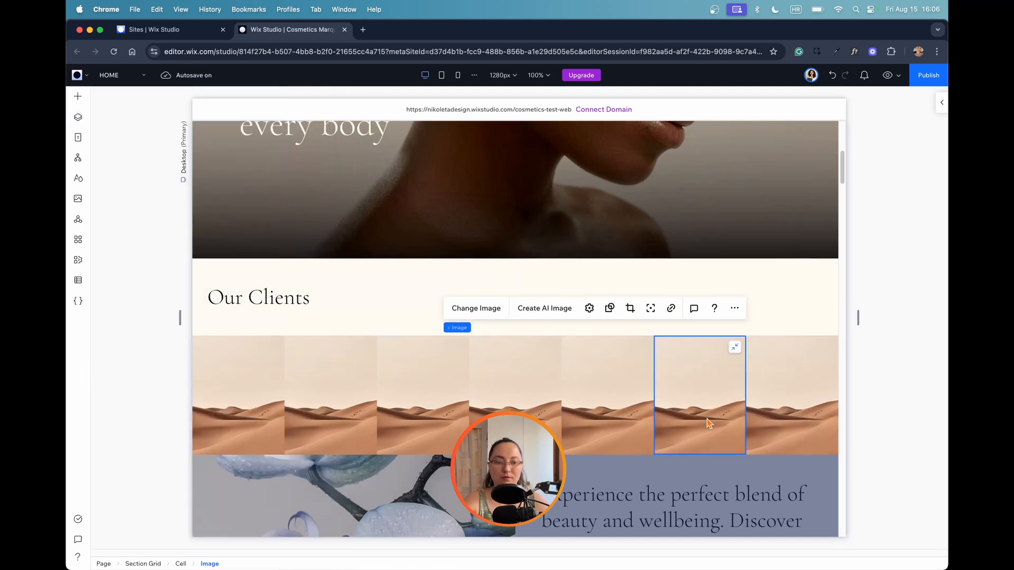
Try 20 px vertical and horizontal gaps on the section grid that holds the seven images
click(482, 351)
scroll(916, 376, down, 5)
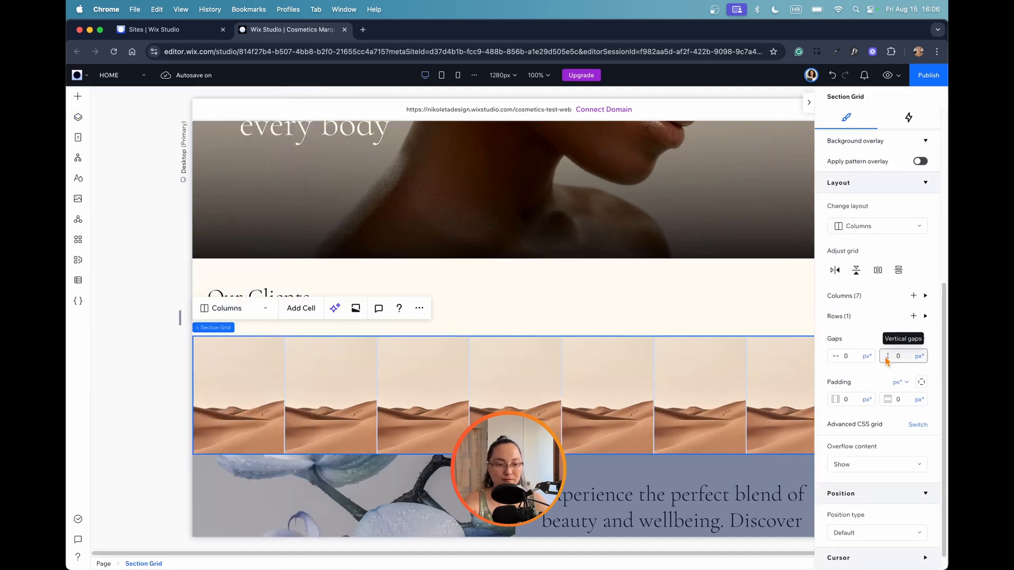
click(899, 356)
text(20)
click(846, 356)
text(20)
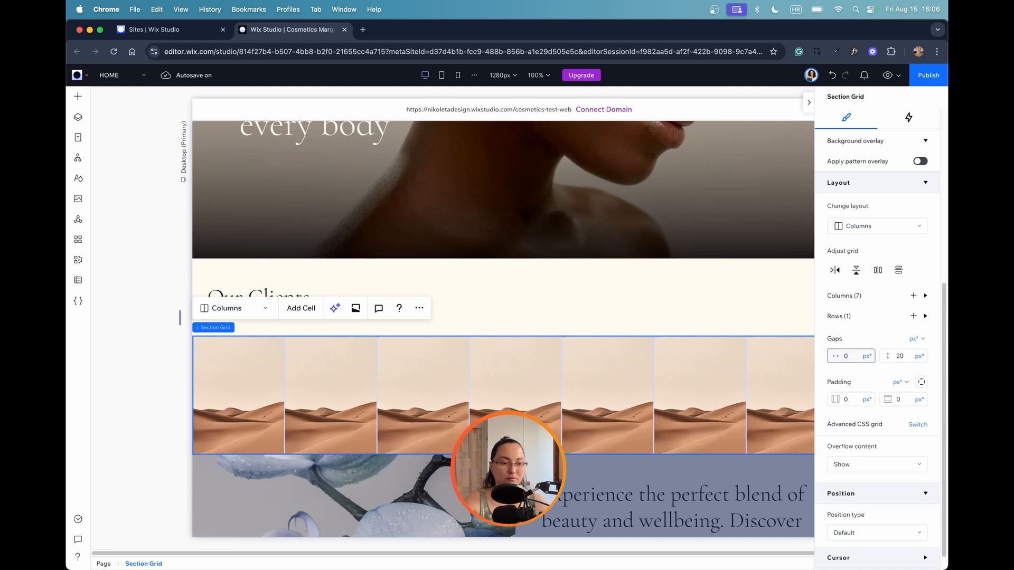
Set the vertical padding of the image section grid to 20 px
scroll(876, 317, up, 5)
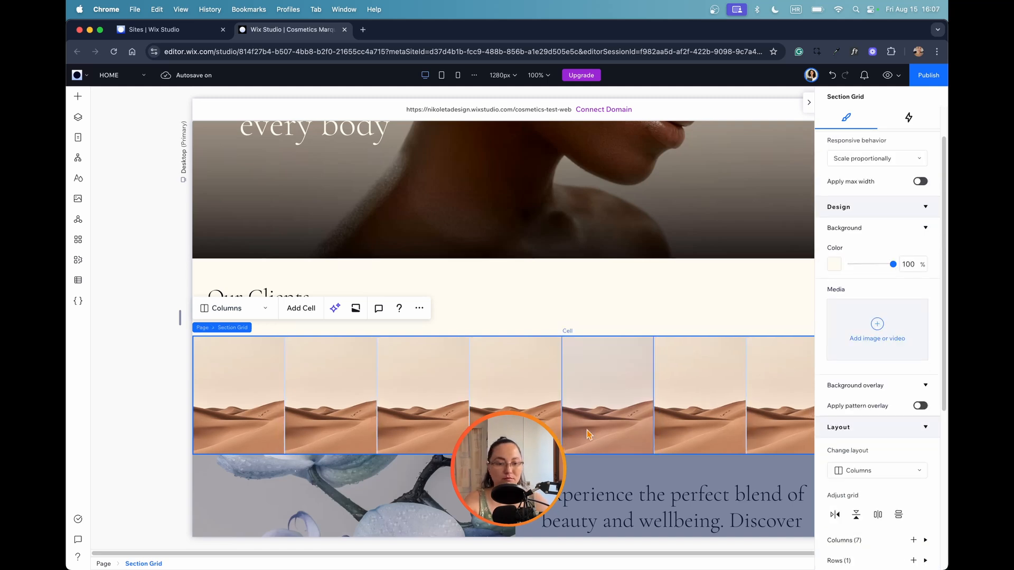
scroll(893, 384, down, 5)
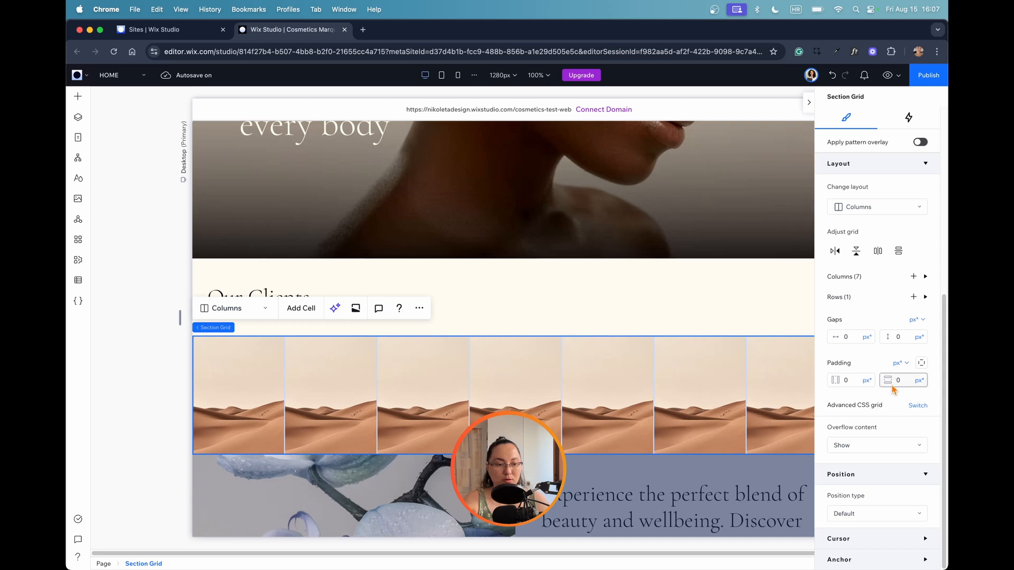
text(20)
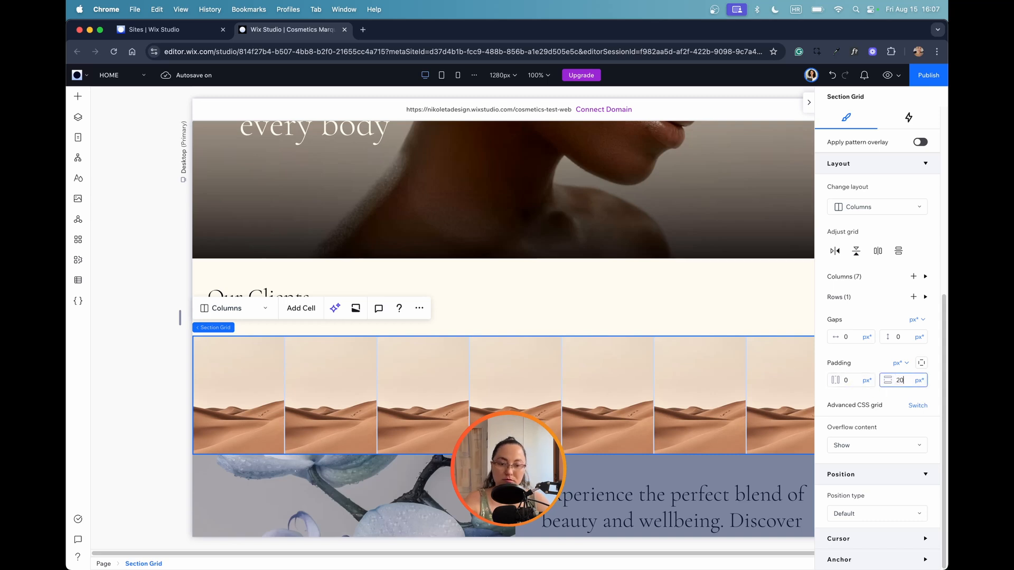
key(Return)
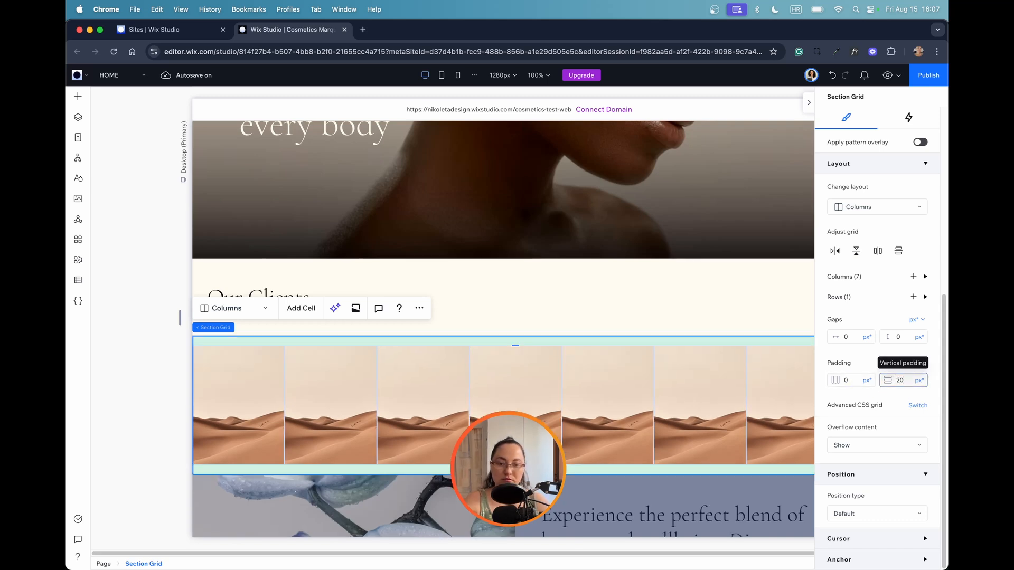
Shorten the "Our Clients" heading section to about 123 px high
click(709, 309)
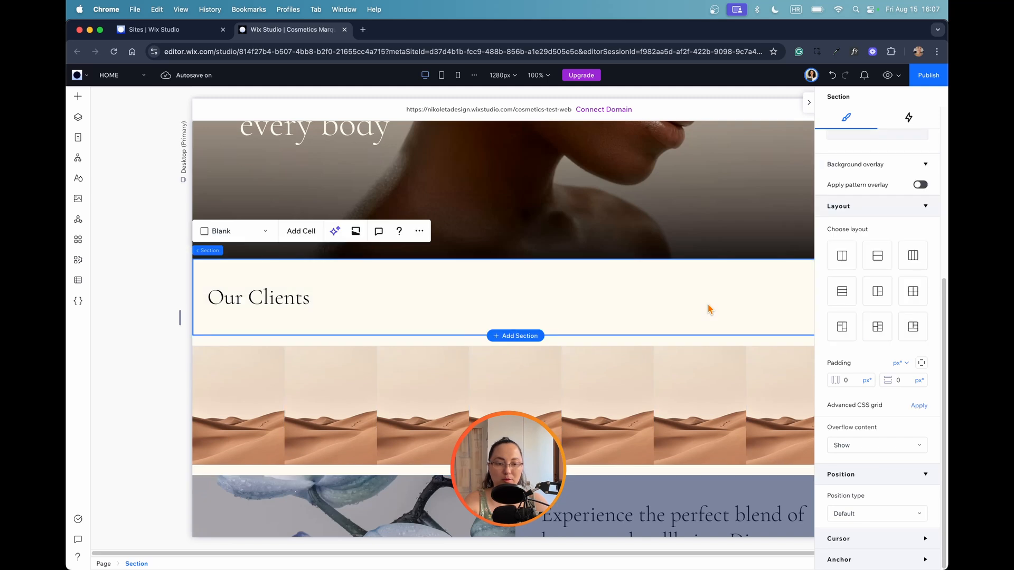
drag(613, 334, 605, 319)
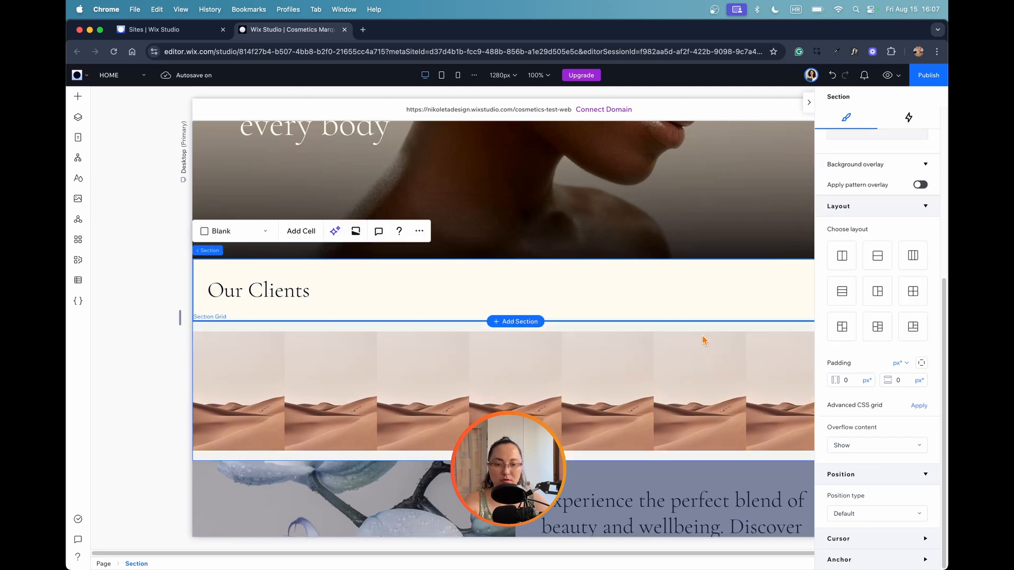
click(291, 295)
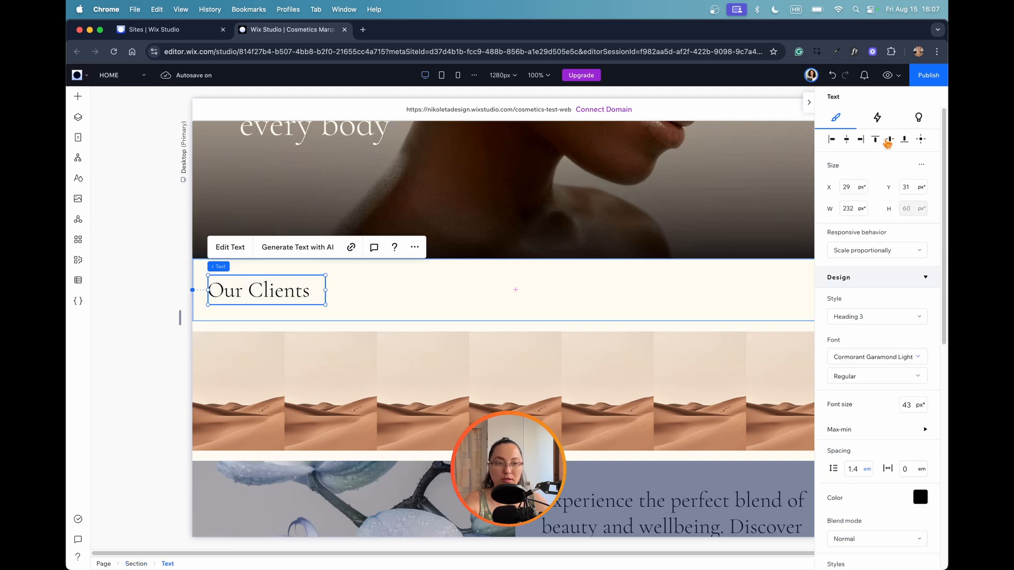
click(705, 280)
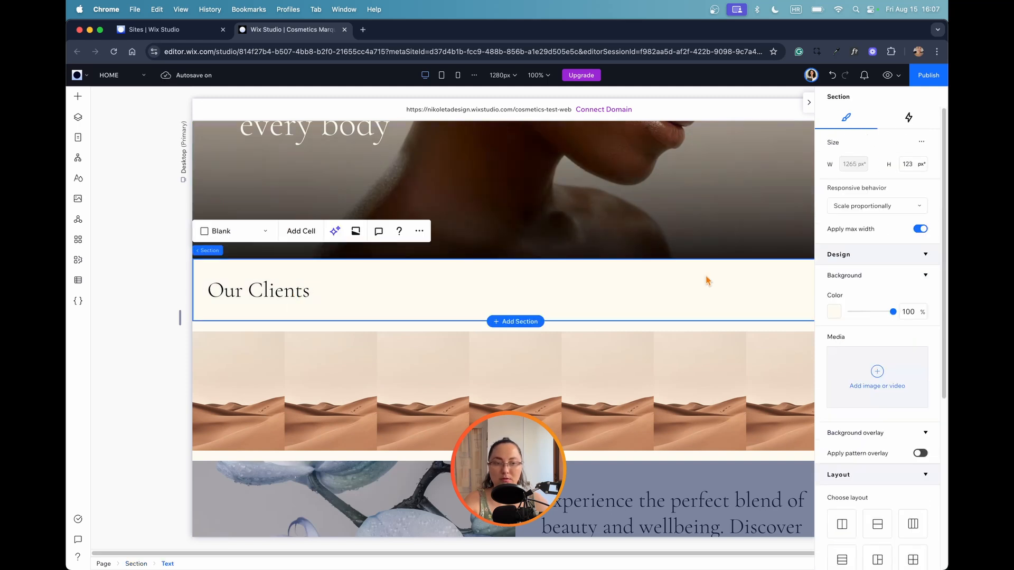
click(810, 105)
click(897, 163)
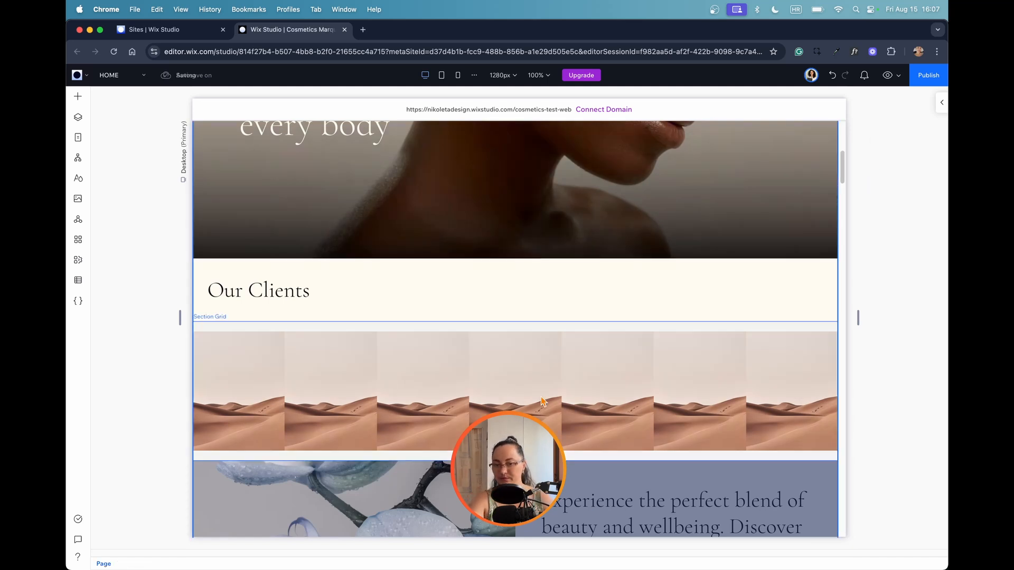
Edit the image section grid's padding per side and set its top padding to 0 px
click(568, 328)
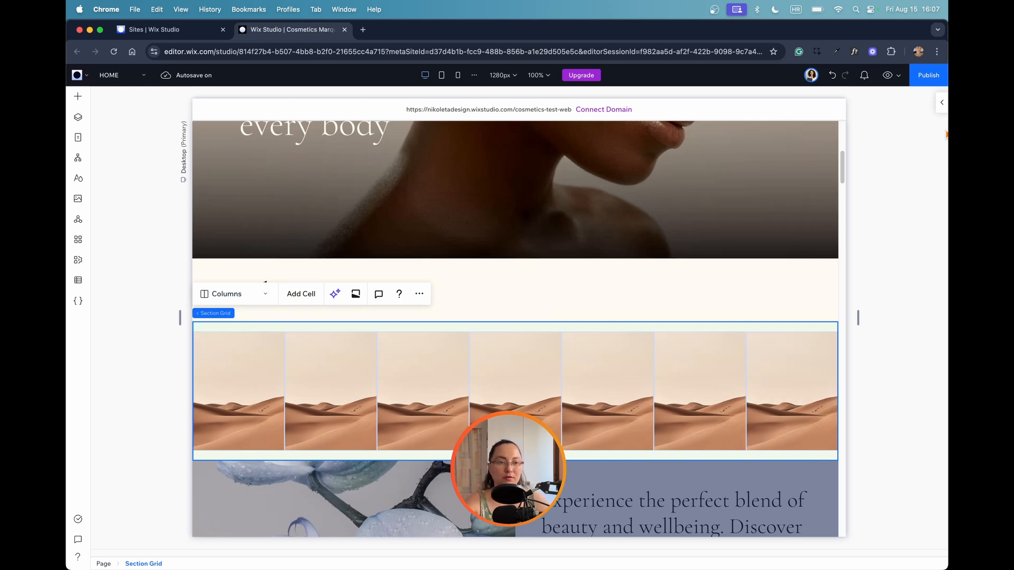
click(940, 105)
scroll(924, 344, down, 5)
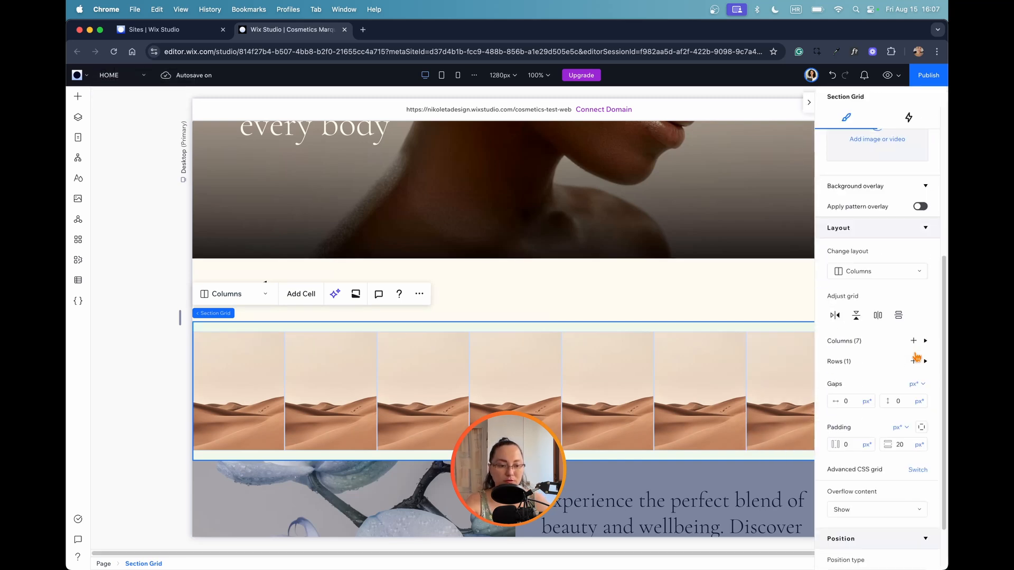
click(921, 363)
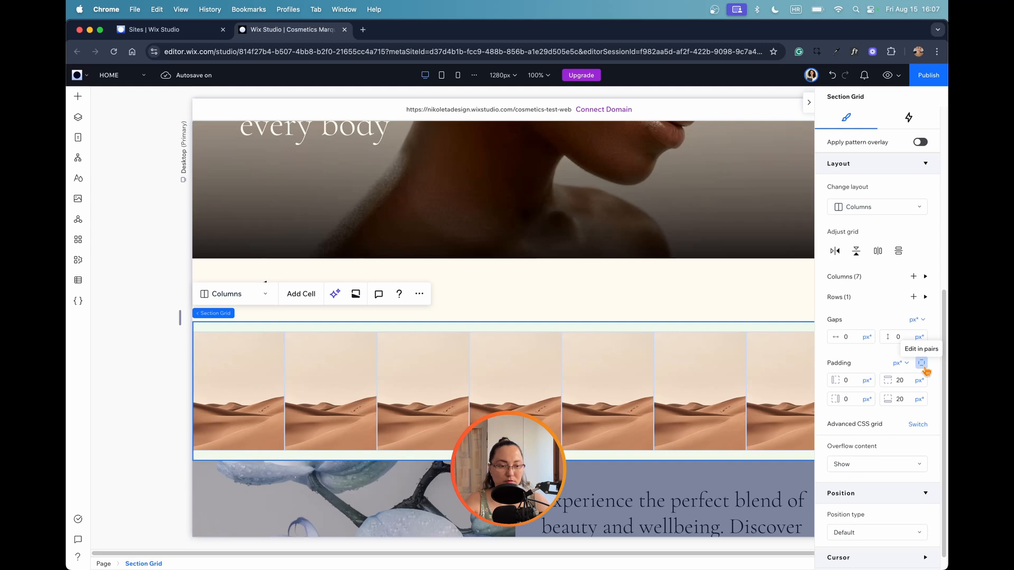
click(902, 381)
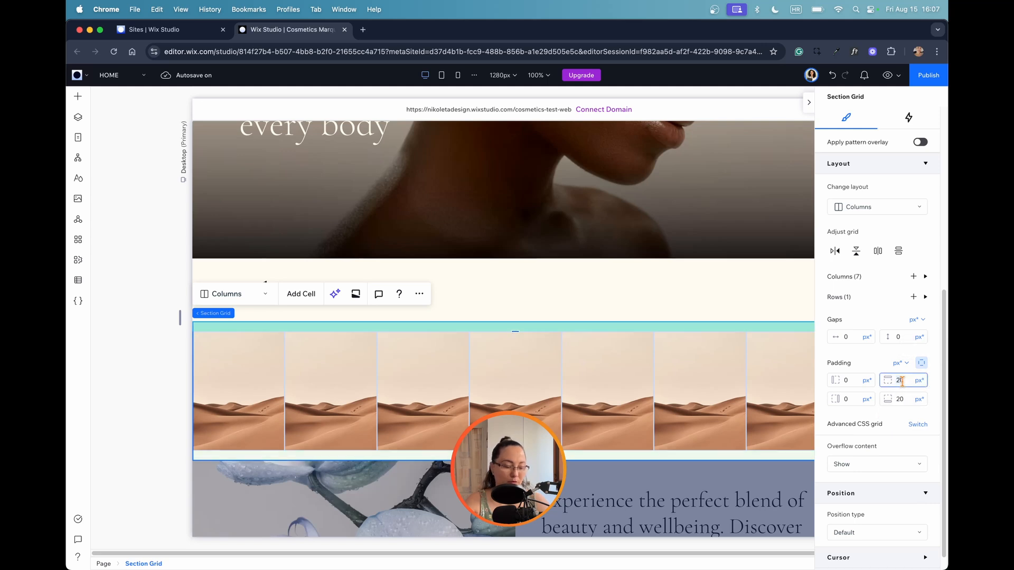
key(Return)
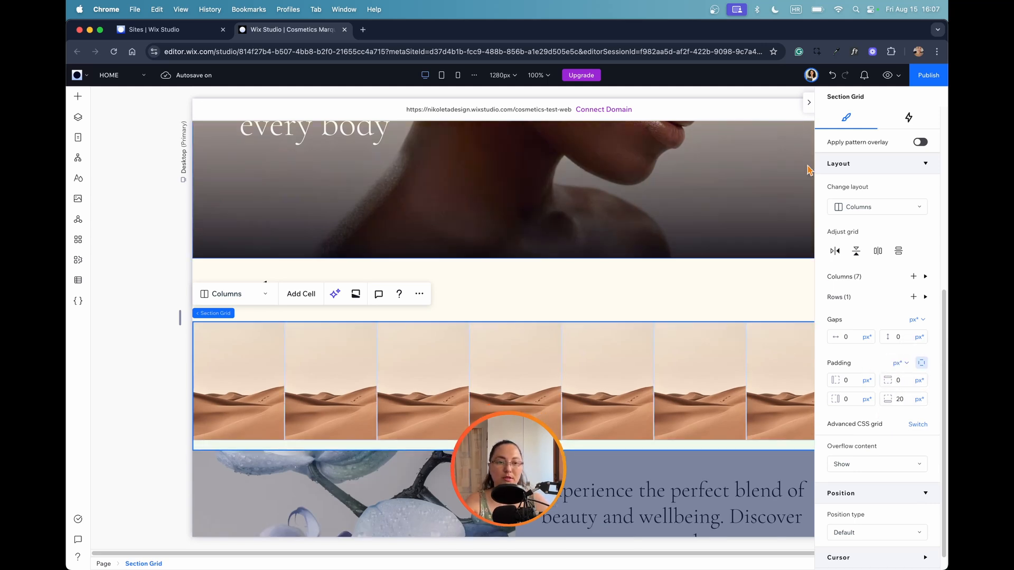
click(810, 104)
click(813, 306)
click(876, 294)
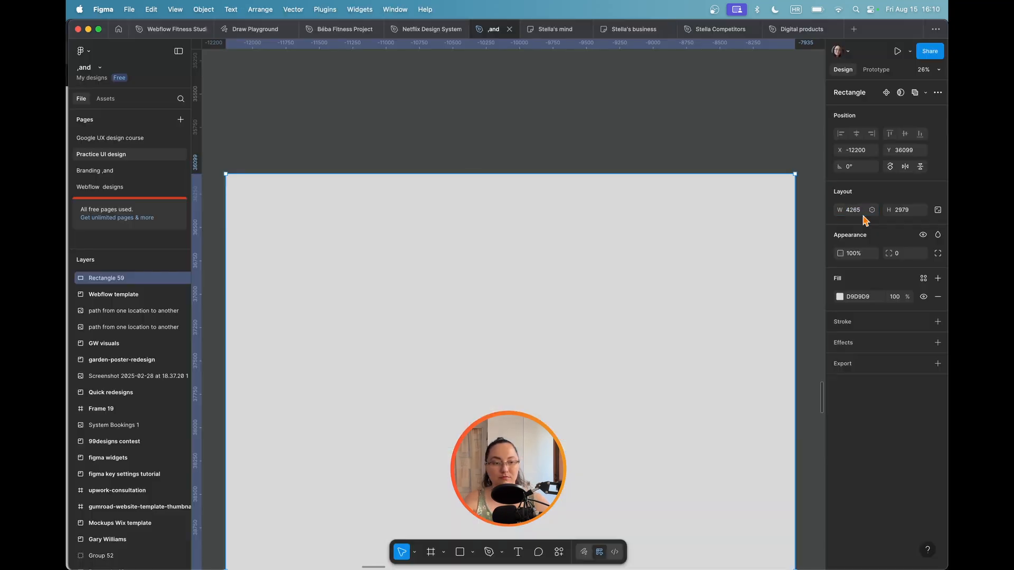
In Figma, resize the grey rectangle to 150 × 200
click(853, 210)
text(150)
click(904, 210)
text(200)
key(Return)
scroll(235, 181, up, 8)
scroll(236, 181, left, 4)
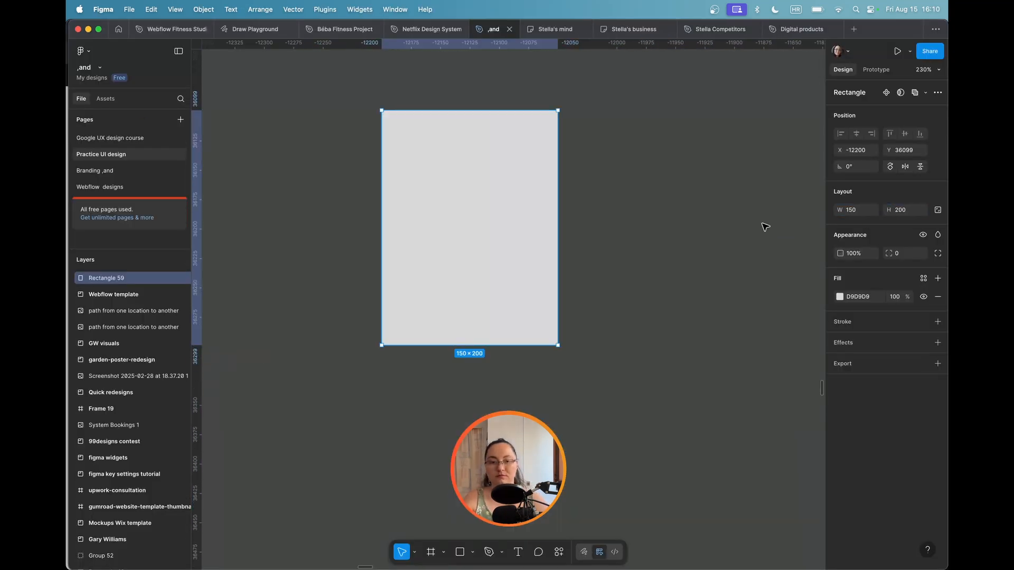
Paste the Nike logo, scale and centre it on the 150 × 200 rectangle, and remove the rectangle's fill
key(super+alt+v)
key(super+z)
key(Escape)
key(super+v)
drag(806, 191, 503, 264)
drag(547, 245, 456, 278)
drag(441, 285, 510, 266)
click(504, 235)
key(Delete)
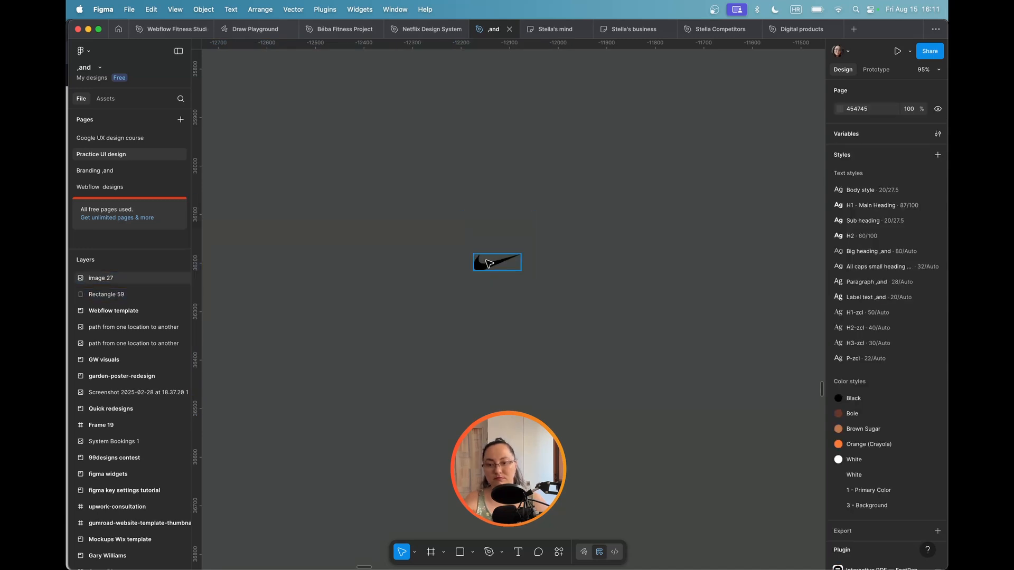
Wrap the unfilled rectangle in a frame and move the Nike logo image into that frame
click(509, 283)
right_click(516, 239)
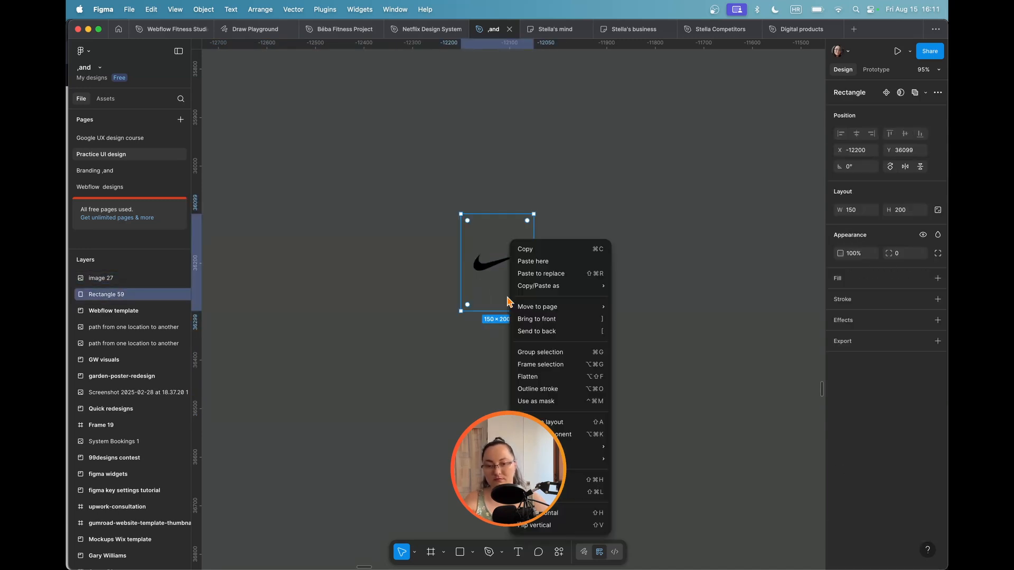
click(533, 363)
drag(96, 281, 101, 299)
Duplicate the Nike logo frame five times in one evenly spaced horizontal row
click(484, 206)
key(super+d)
key(super+d)
key(super+d)
key(super+d)
key(super+d)
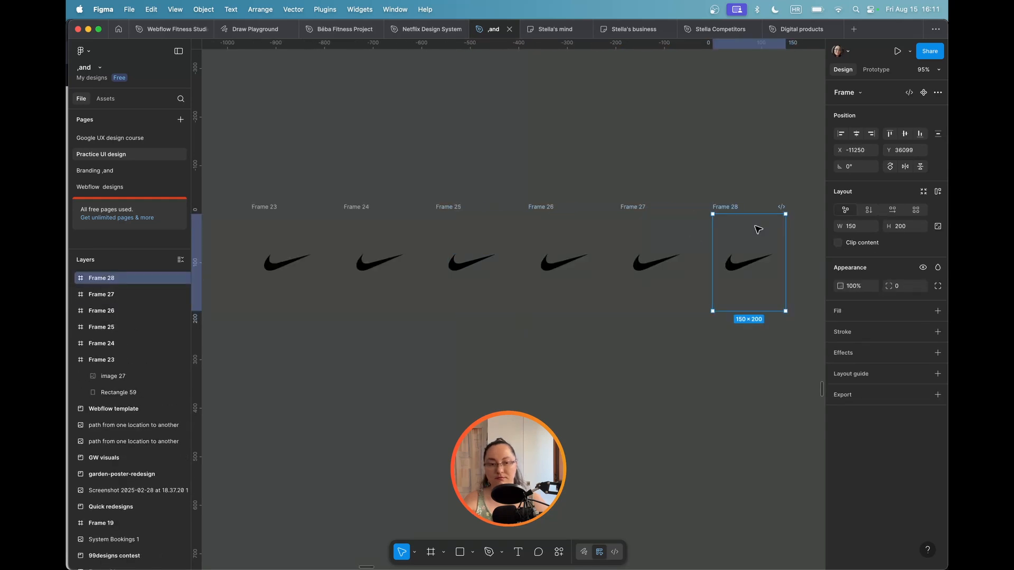
Switch to Chrome and search Google Images for "addidas logo"
key(super+Tab)
click(414, 29)
double_click(188, 90)
text(addidas logo)
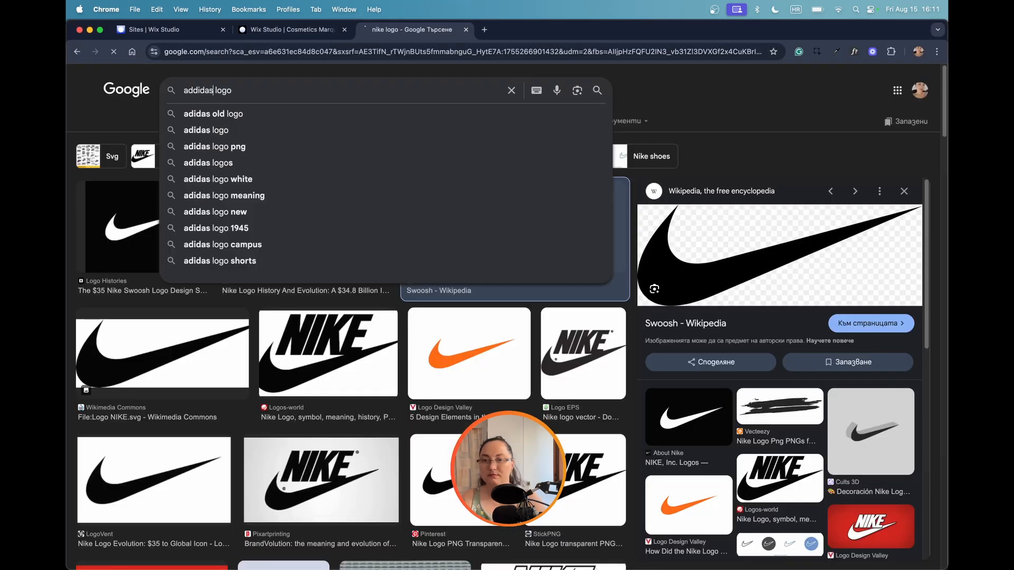
key(Return)
Preview several Adidas results and copy the black transparent logo from Wikimedia Commons
click(605, 266)
click(411, 265)
click(256, 258)
click(168, 265)
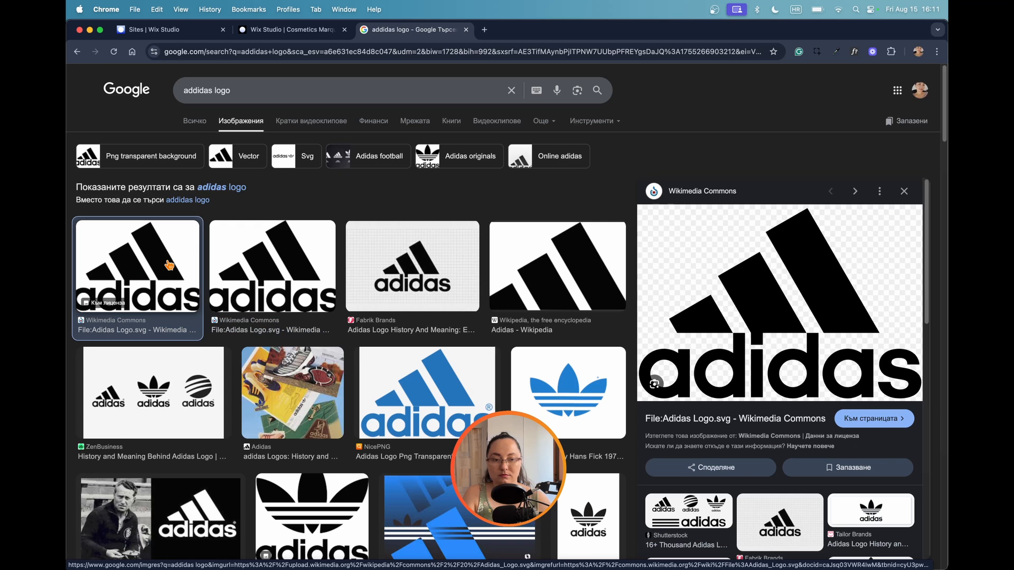
right_click(755, 282)
click(796, 398)
Switch to Figma, paste the Adidas logo into the second frame and scale it to about 70 × 48
key(super+Tab)
scroll(518, 281, up, 4)
click(493, 330)
scroll(466, 389, down, 2)
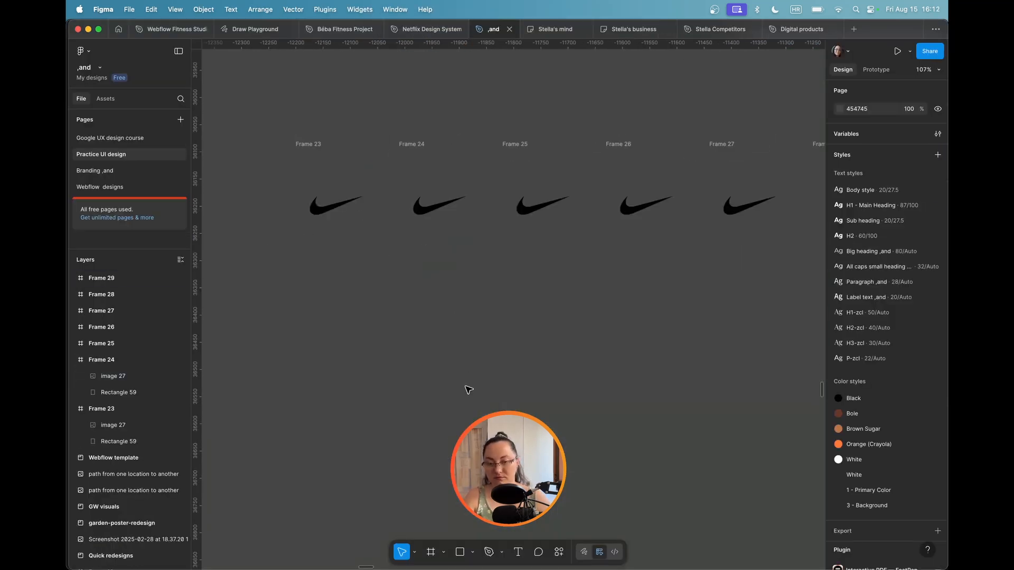
key(super+v)
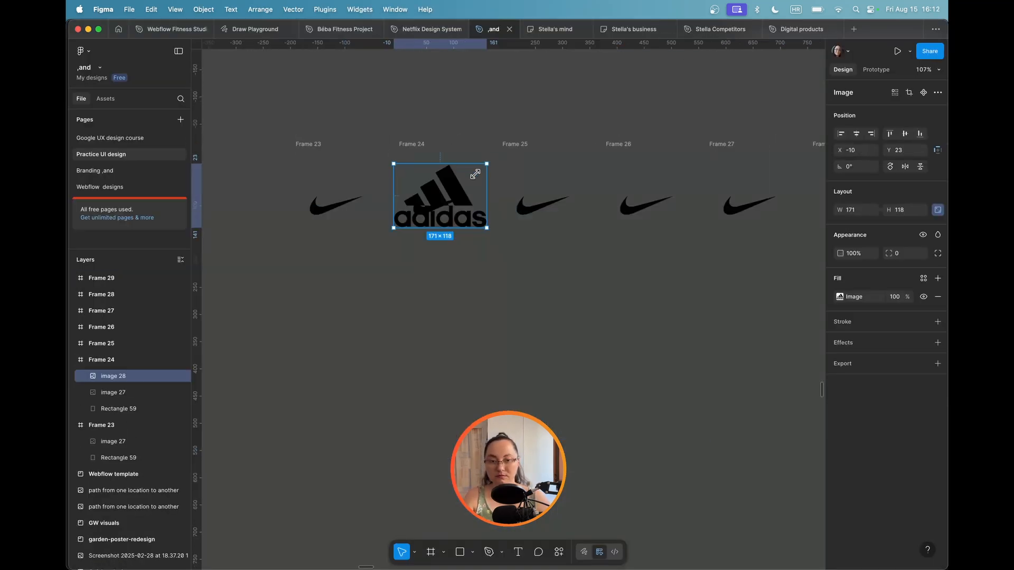
drag(476, 175, 432, 201)
drag(402, 220, 429, 208)
Remove the Nike image's fill in the second frame and centre the Adidas logo horizontally and vertically
click(414, 208)
click(937, 297)
click(439, 206)
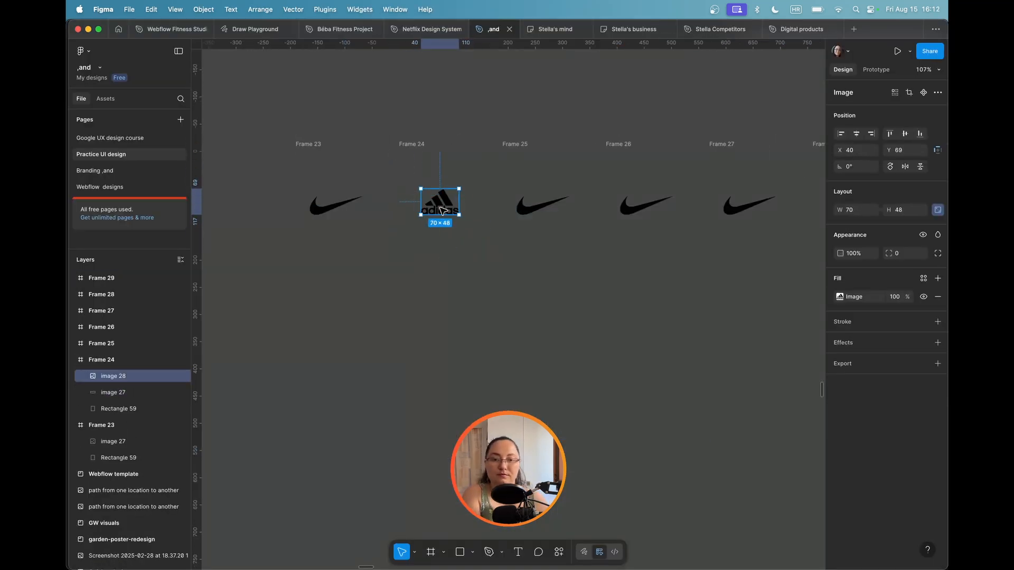
click(495, 217)
click(423, 210)
click(856, 134)
click(905, 135)
Switch to Chrome, search Google Images for "reebok logo" and open a black Reebok logo result
key(super+Tab)
drag(211, 91, 182, 90)
text(reebok)
key(Return)
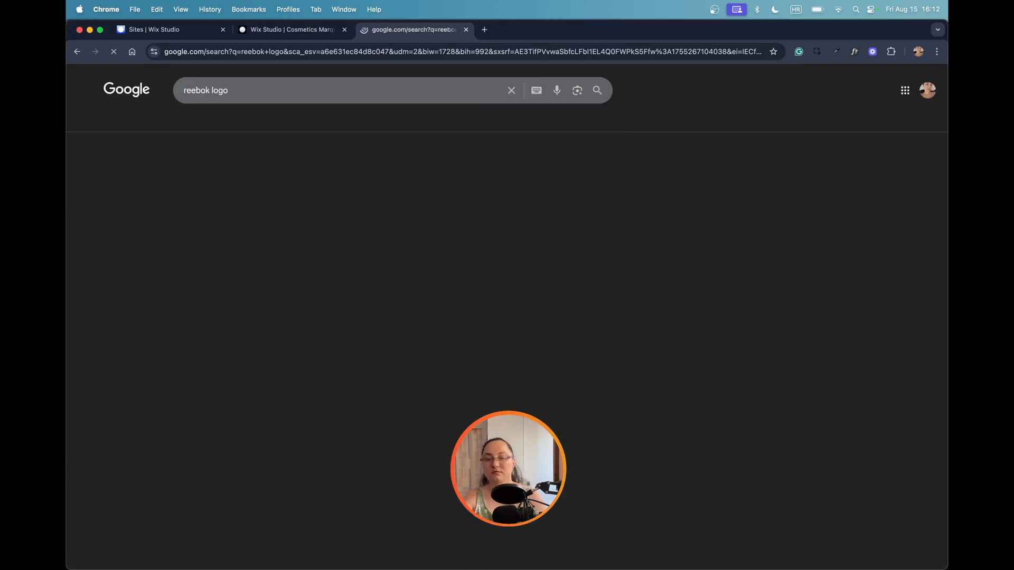
click(414, 227)
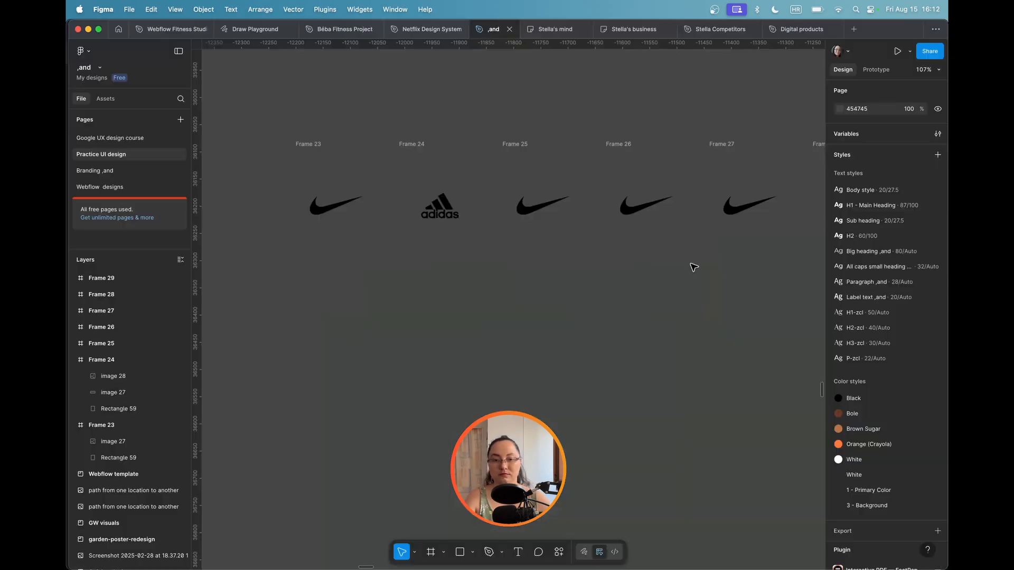
In Figma, paste the Reebok logo below the frames at about 588 × 299 and delete the third frame's Nike logo
scroll(692, 265, down, 2)
key(super+v)
drag(804, 146, 357, 374)
drag(333, 396, 544, 334)
scroll(532, 244, up, 5)
click(516, 258)
key(BackSpace)
Scale the Reebok logo down to match the other logos and centre it horizontally in the third frame
click(628, 478)
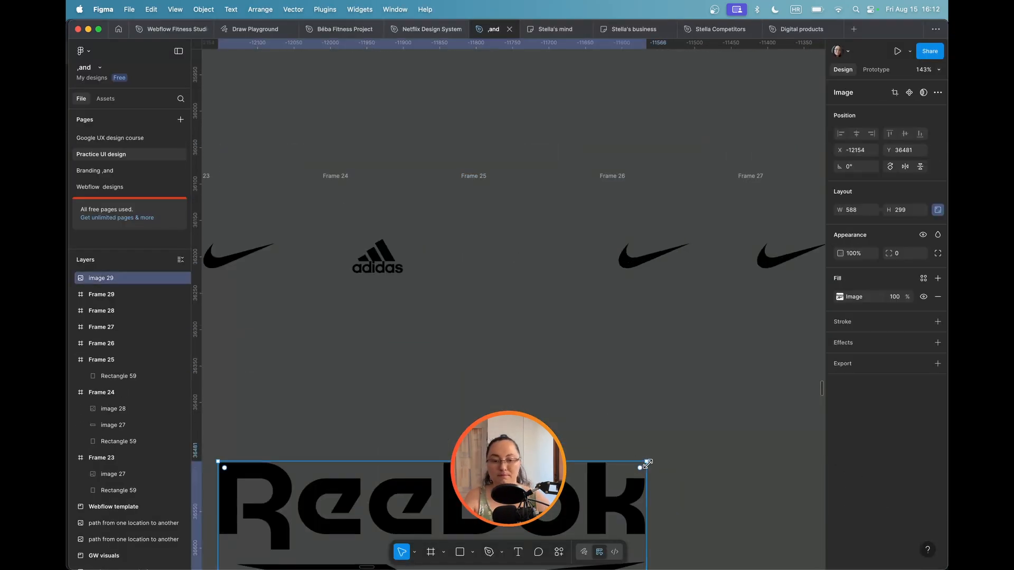
drag(647, 460, 569, 499)
drag(544, 518, 498, 469)
drag(433, 502, 526, 256)
drag(591, 222, 516, 260)
click(377, 258)
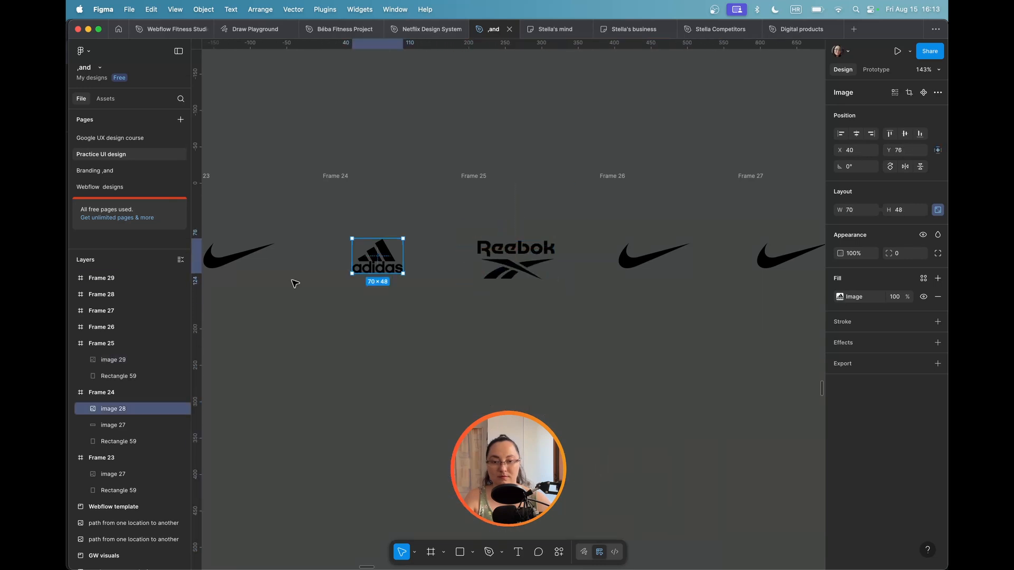
click(239, 259)
click(516, 259)
click(857, 133)
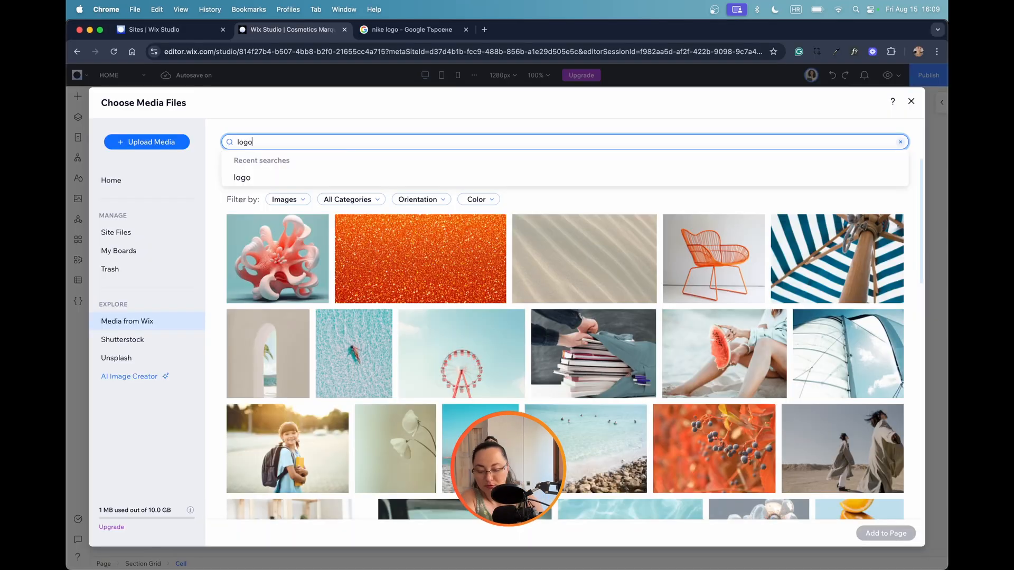
Search the Wix media library for "logo" and browse the images
key(Return)
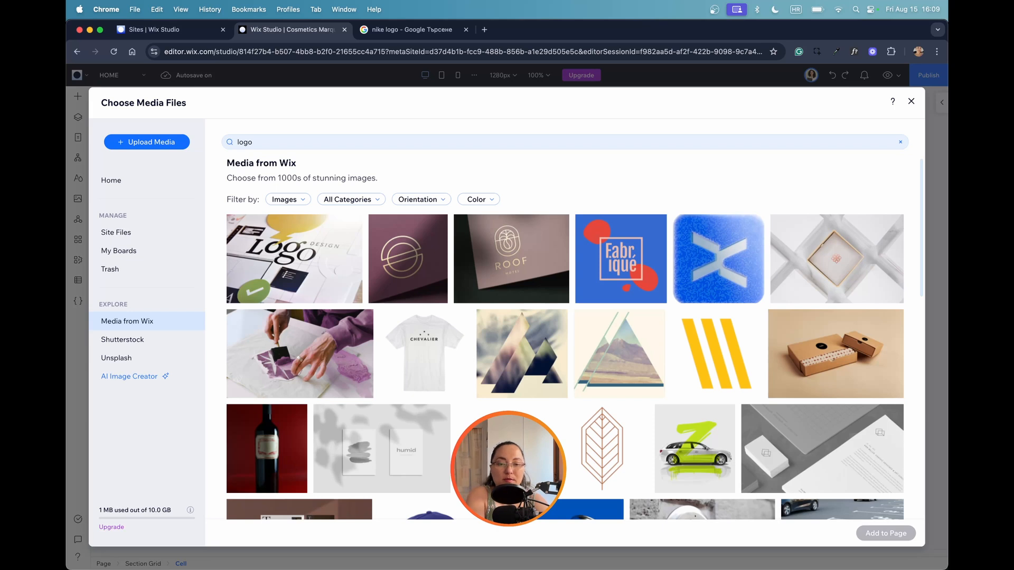
scroll(690, 175, down, 10)
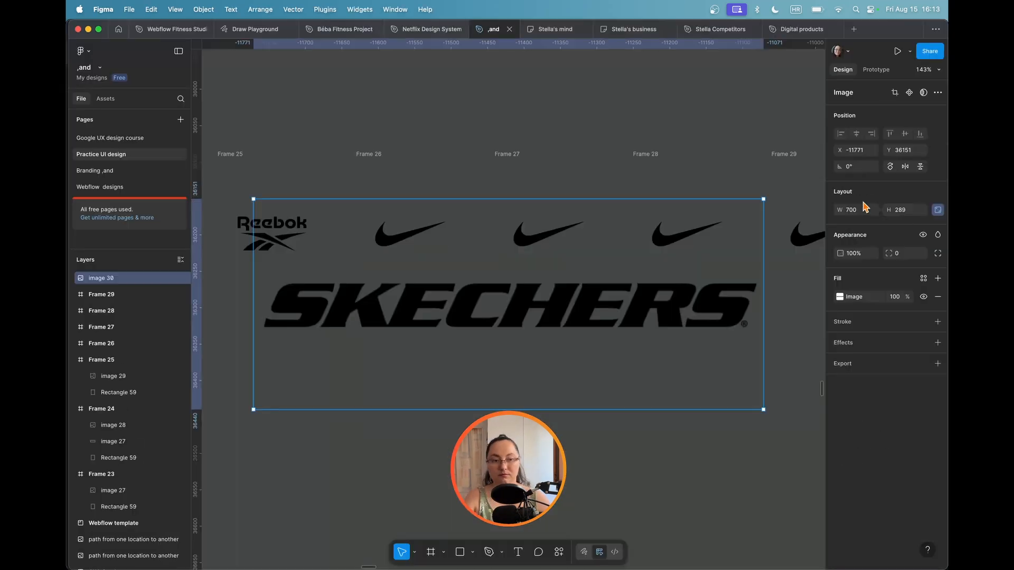
Scale the pasted Skechers logo down to fit the fourth frame in Figma
drag(763, 409, 444, 254)
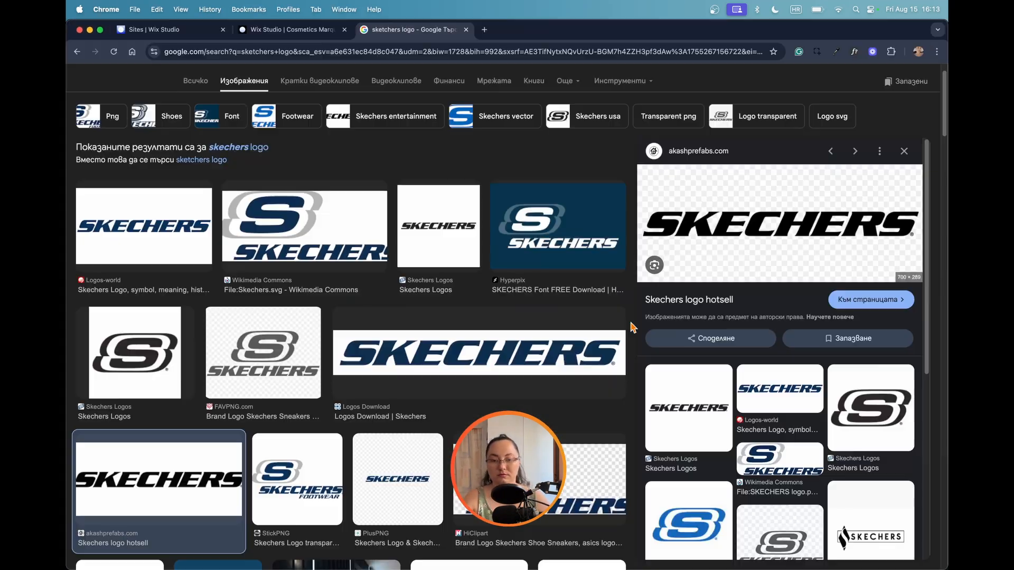
Search Google Images for "jordans logo" in Chrome and copy the black Jumpman logo from Wikipedia
scroll(206, 90, up, 1)
double_click(206, 90)
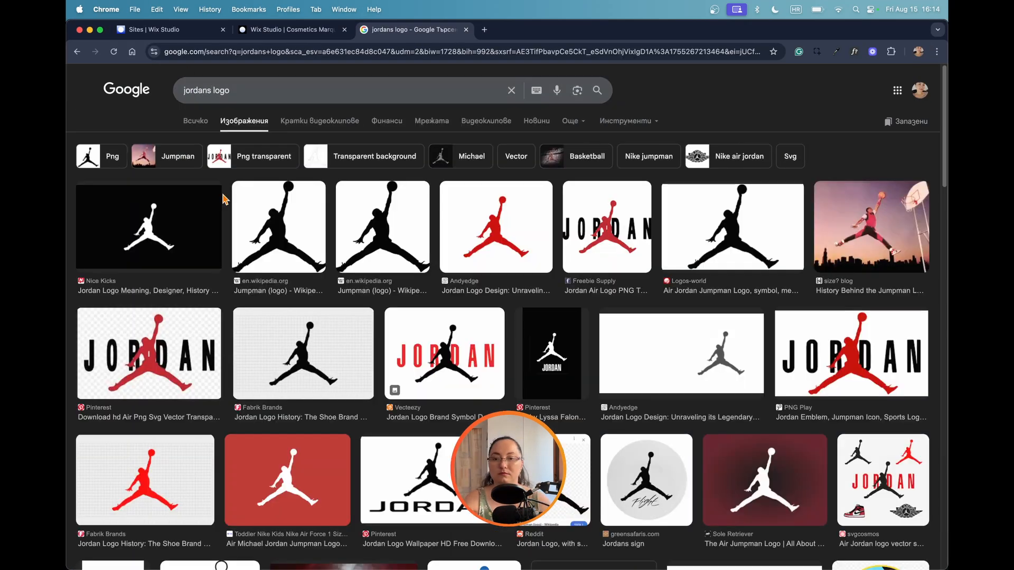
click(271, 227)
right_click(779, 298)
click(816, 370)
Place the Jumpman logo in the fifth frame in Figma and adjust its size and position there
drag(600, 391, 581, 247)
click(708, 342)
scroll(708, 342, right, 3)
click(420, 229)
drag(433, 212, 437, 209)
click(651, 356)
scroll(651, 356, left, 5)
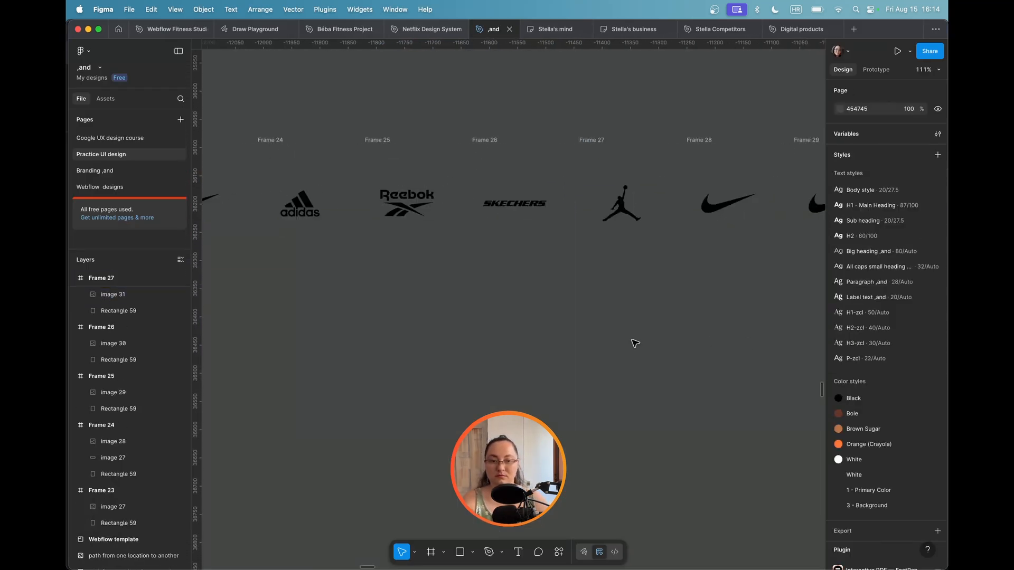
Switch to Chrome and search Google Images for "sports shoes logo" to find more brands
key(super+Tab)
double_click(195, 91)
text(sports sho)
text(es)
key(Return)
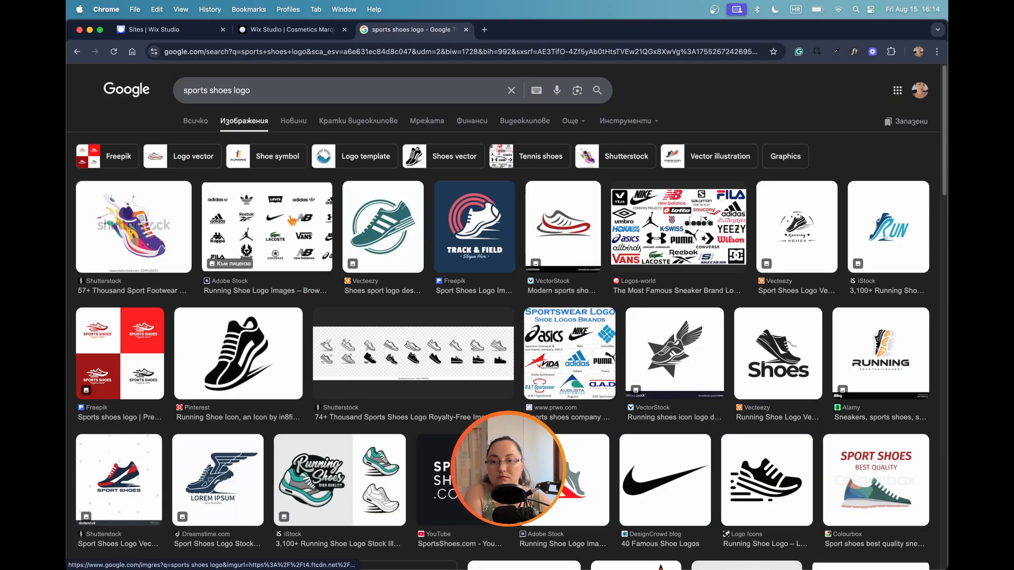
Copy a black logo from an "asics logo" image search and place it at 148 × 48 in Figma's sixth frame
drag(232, 90, 161, 94)
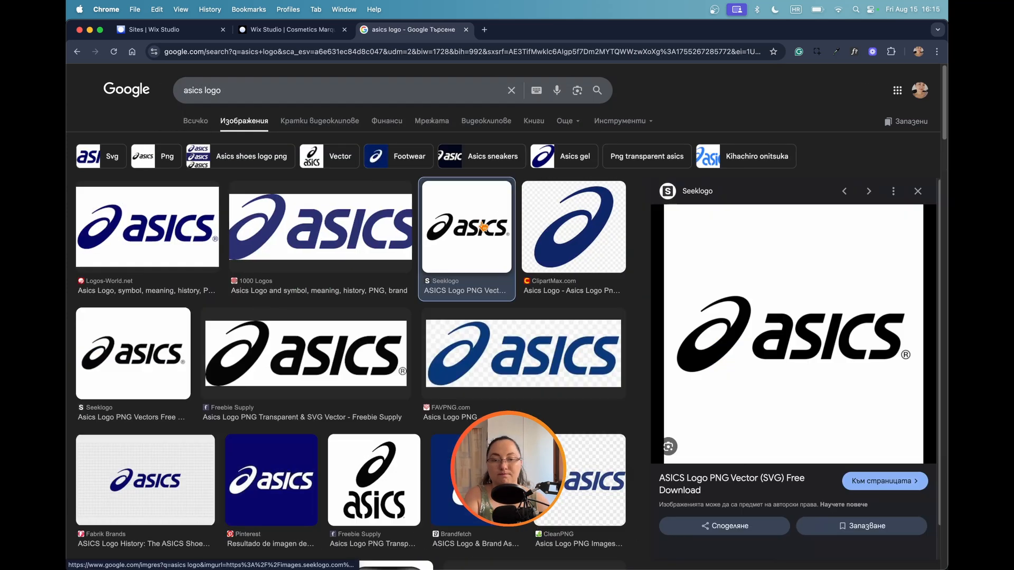
right_click(739, 275)
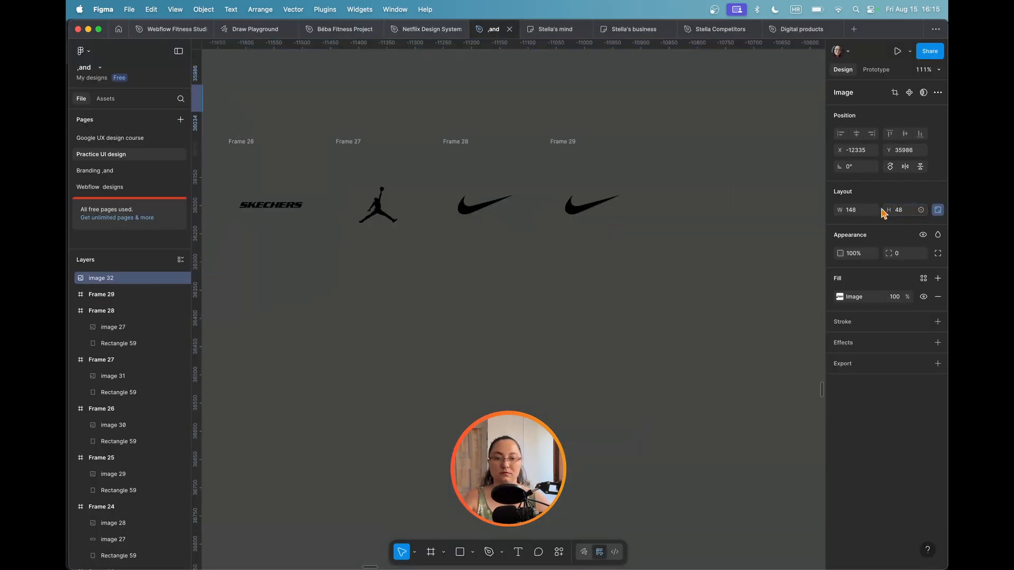
key(super+v)
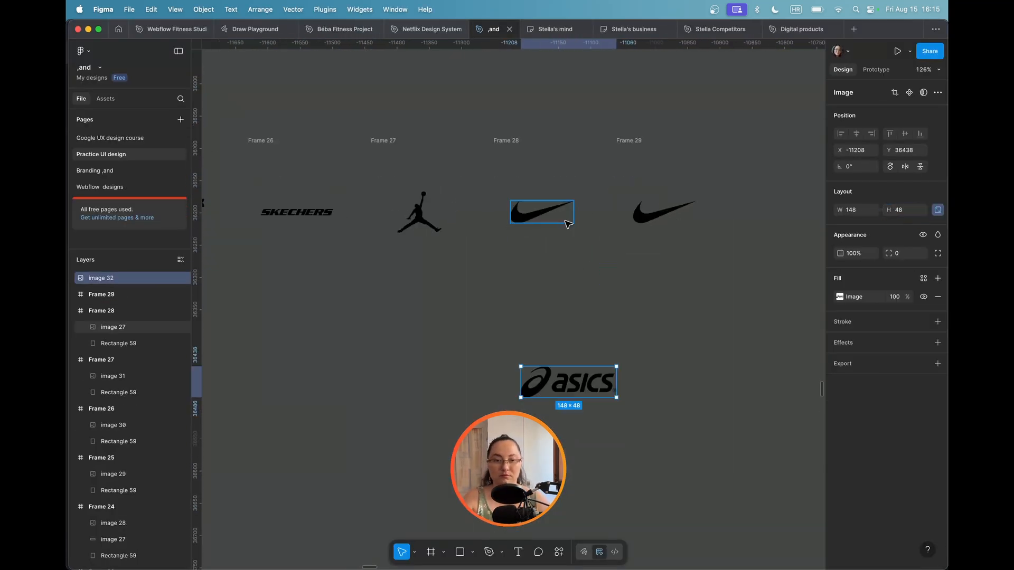
drag(565, 385, 550, 220)
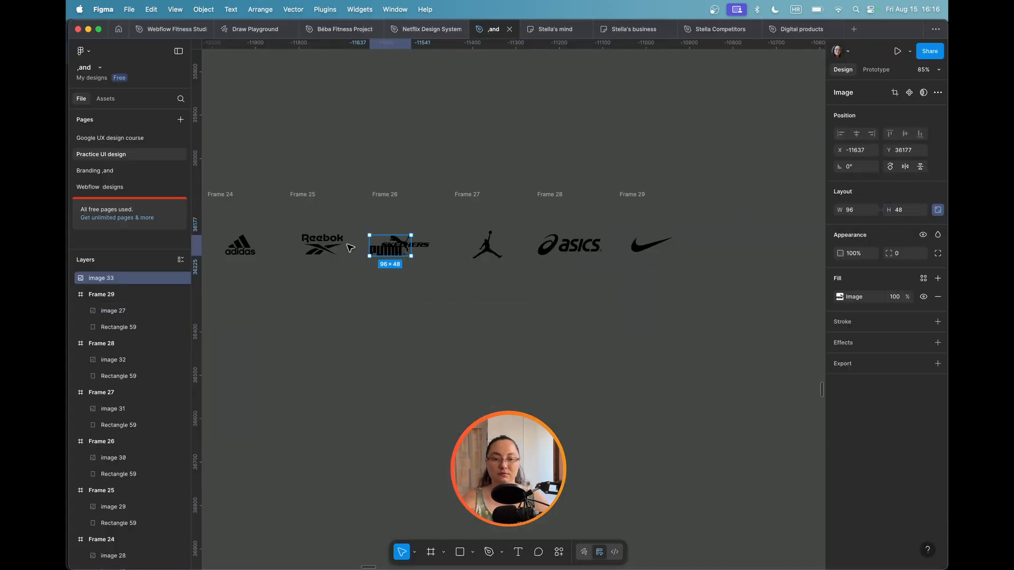
Move the 96 × 48 Puma logo into the seventh frame
drag(390, 245, 652, 238)
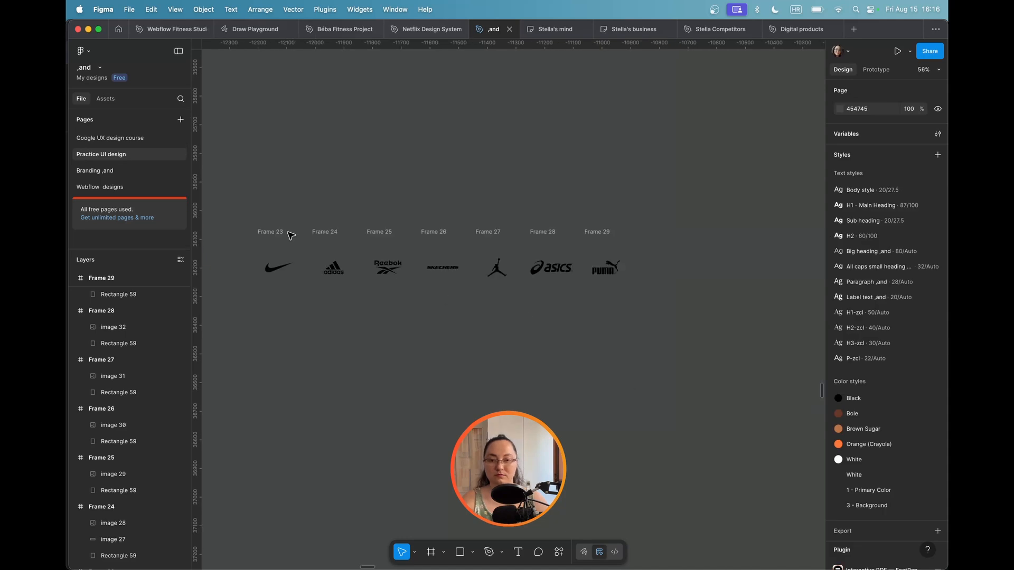
Rename the first four frames logo-1, logo-2, logo-3 and logo-4
double_click(265, 231)
text(logo-1)
key(Tab)
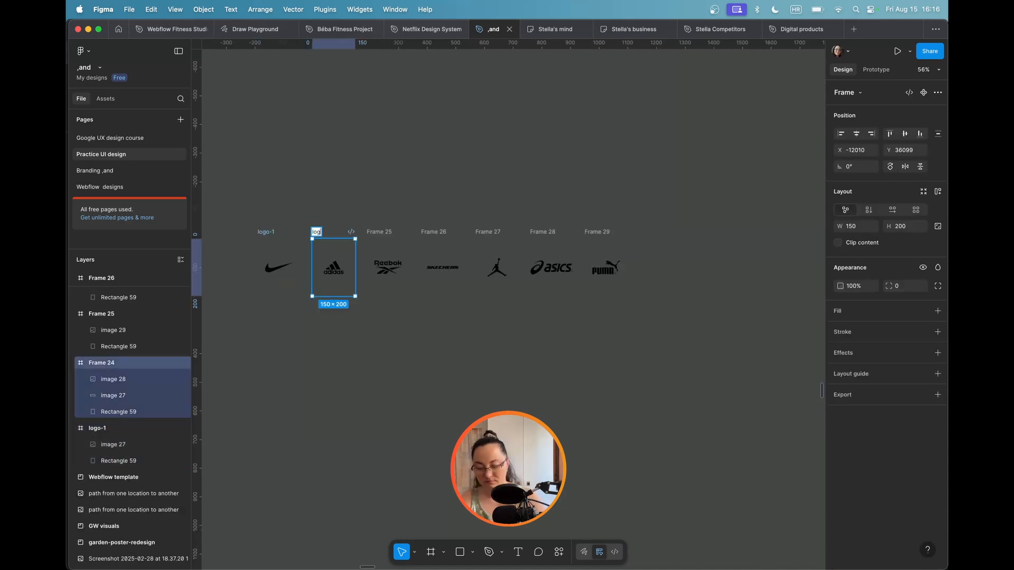
text(logo-2)
key(Tab)
text(logo-3)
key(Tab)
text(logo-4)
key(Return)
Rename the Jordan, Asics and Puma frames logo-5, logo-6 and logo-7
double_click(477, 235)
text(logo-5)
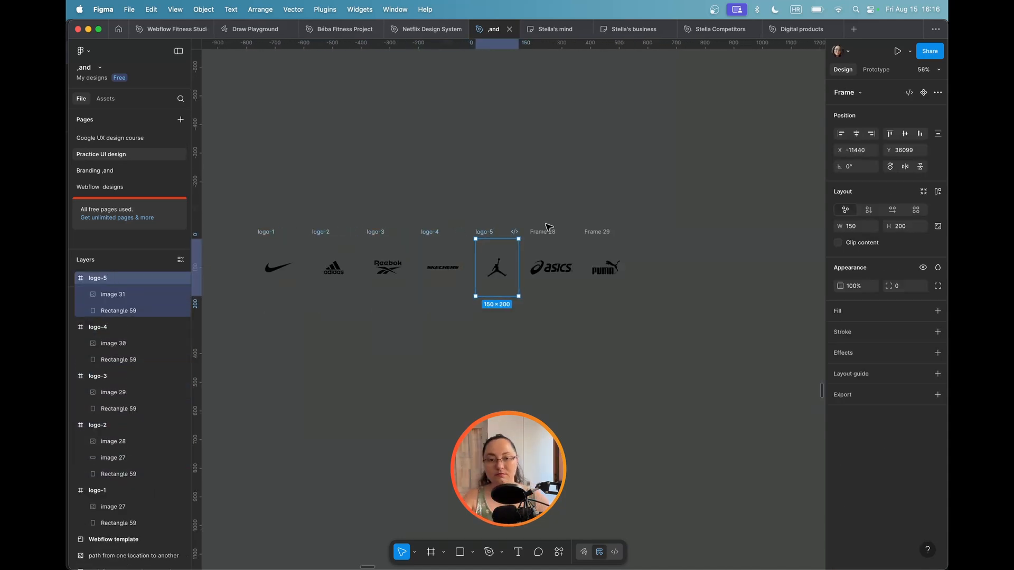
key(Tab)
text(logo-6)
key(Tab)
text(logo-7)
key(Return)
key(Tab)
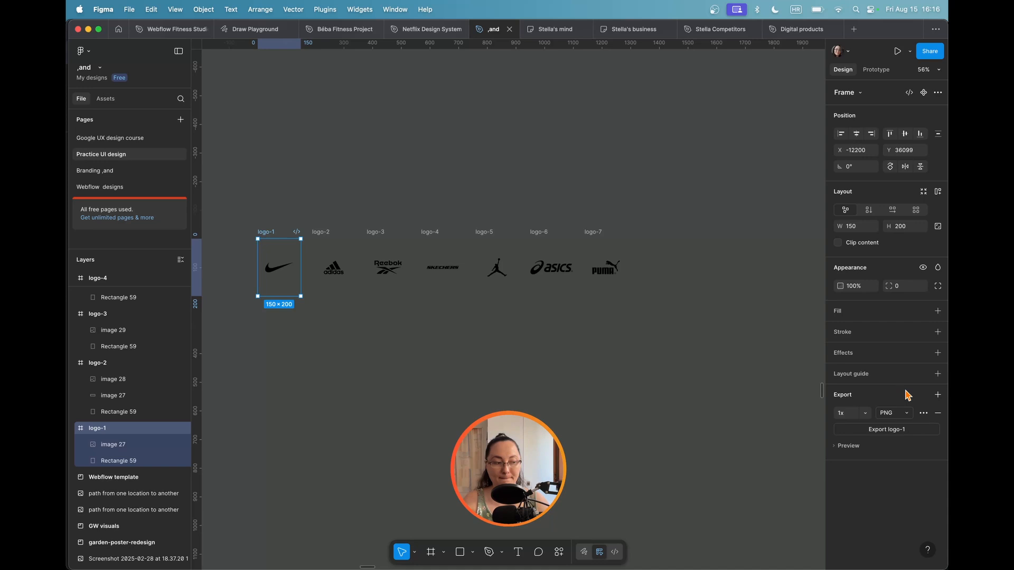
Switch to Chrome and search Google for "what format should be logos exported"
key(super+Tab)
click(403, 91)
key(super+a)
text(what format should be logos exporte)
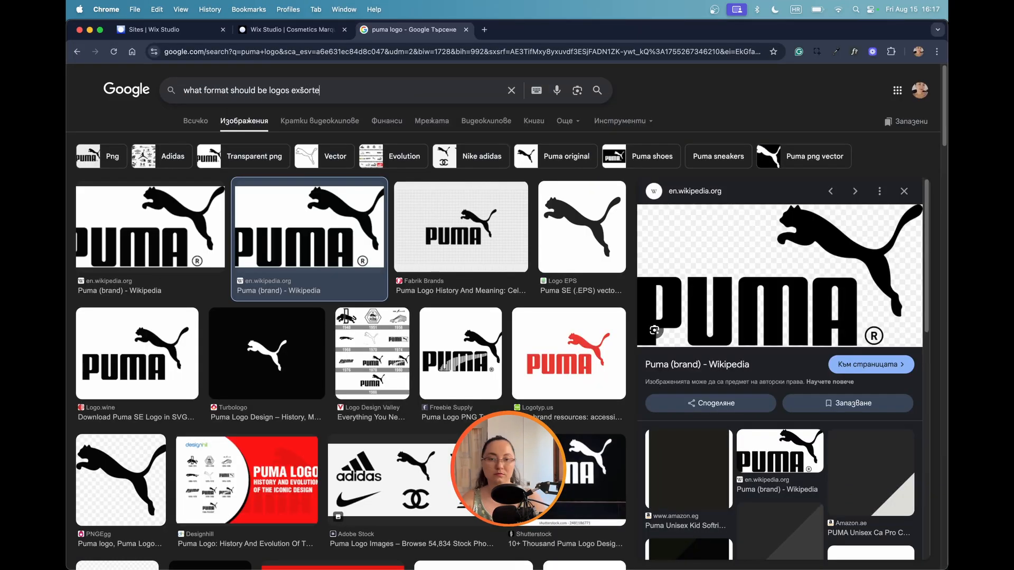
key(Return)
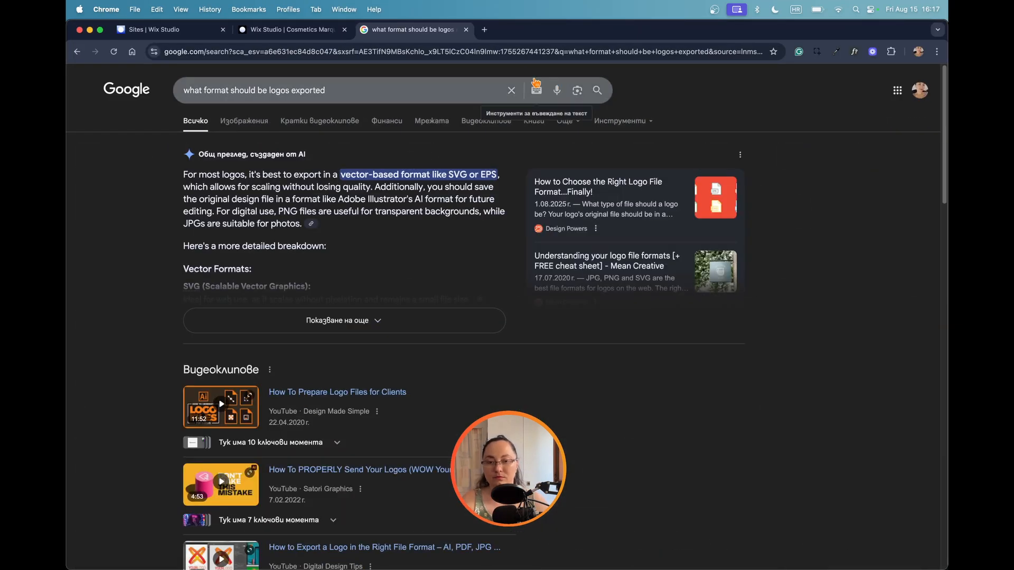
Switch to Figma and export the logo-1 frame as a 1x PNG into a new folder in Downloads
key(super+Tab)
click(886, 429)
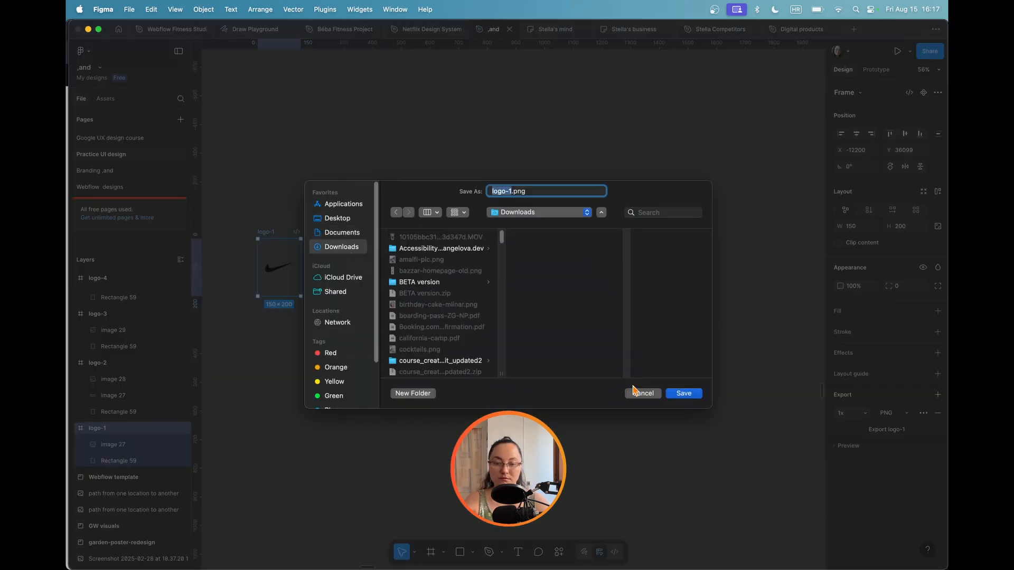
click(413, 393)
click(554, 317)
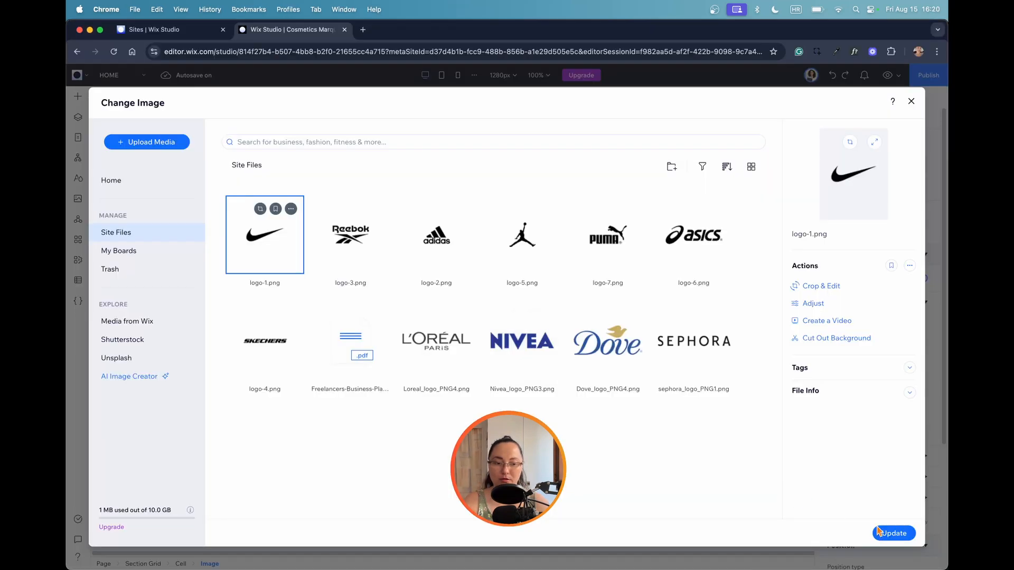
Replace the images in the first and second "Our Clients" grid cells with logo-1.png and logo-3.png from the site files
click(879, 531)
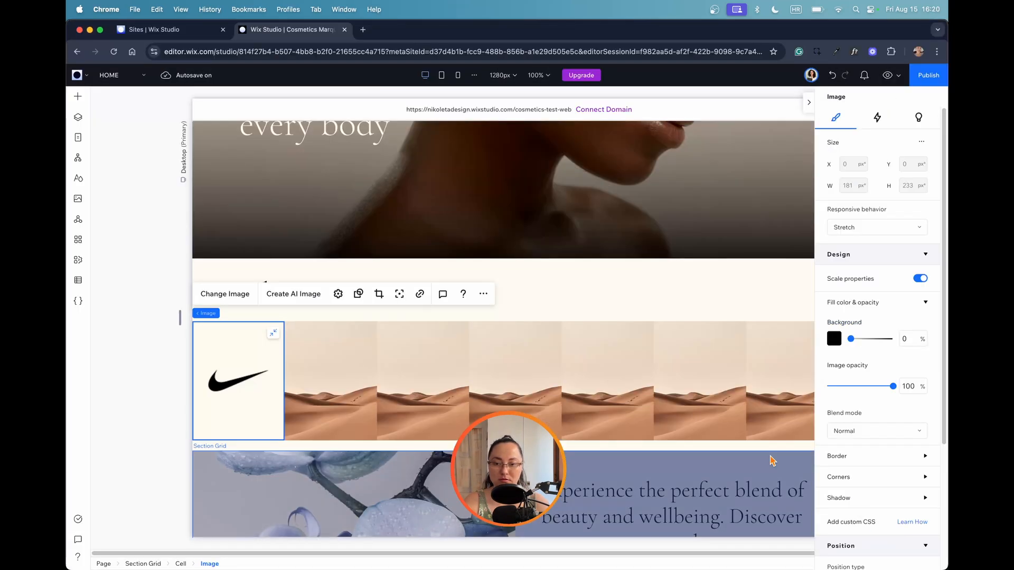
click(348, 372)
click(311, 287)
click(352, 232)
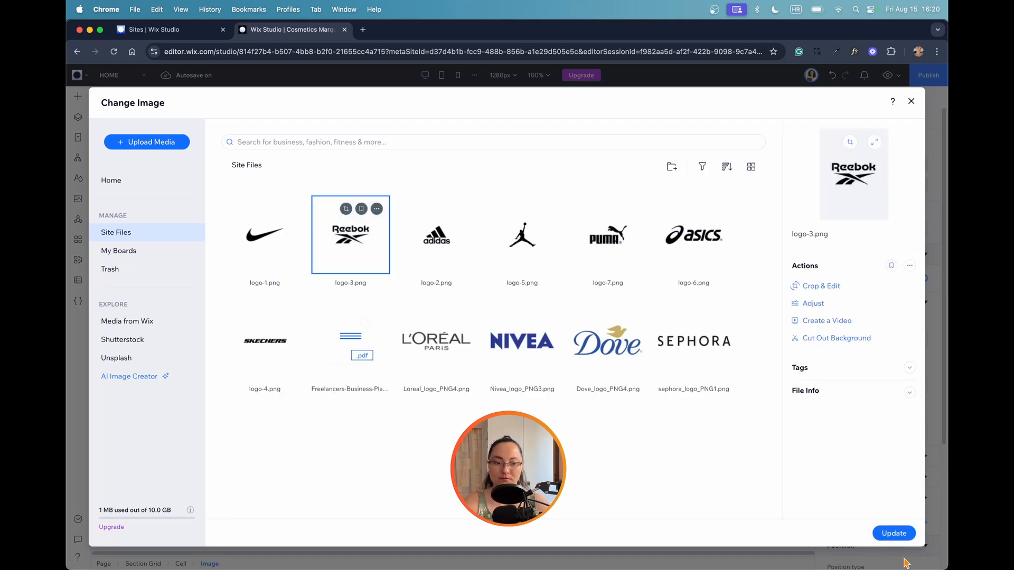
click(878, 531)
Replace the images in the third and fourth grid cells with logo-2.png and logo-5.png
click(409, 293)
click(430, 232)
click(879, 531)
click(516, 381)
click(502, 294)
click(523, 233)
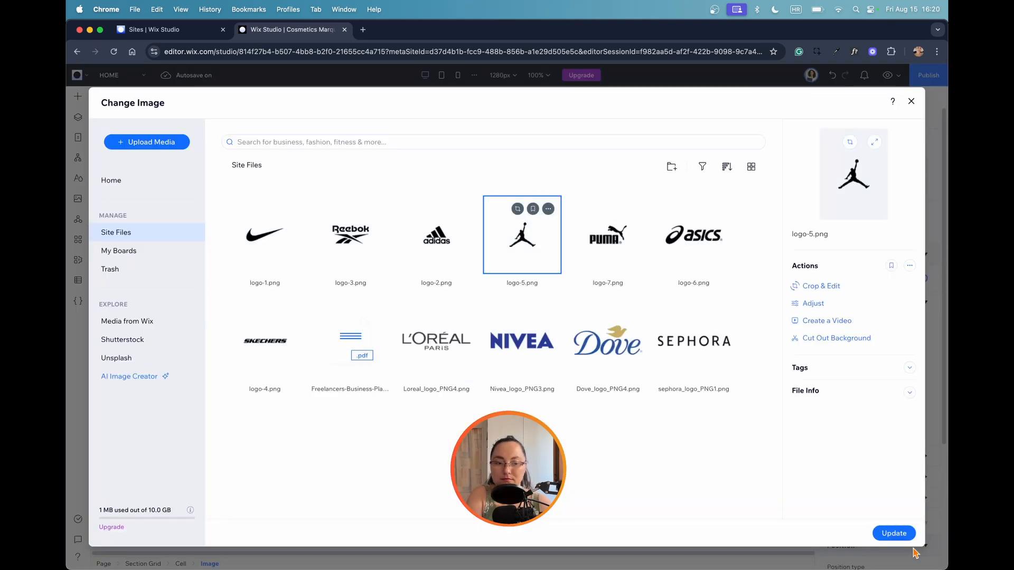
click(878, 531)
Replace the images in the fifth and sixth grid cells with logo-7.png and logo-6.png
click(608, 380)
click(602, 233)
click(879, 531)
click(478, 294)
click(692, 233)
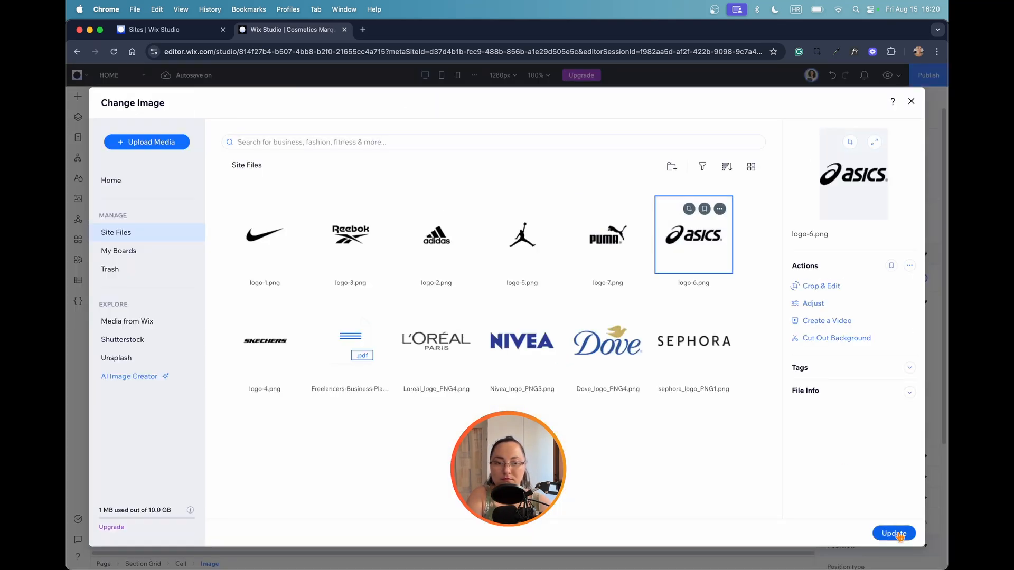
click(878, 531)
Replace the image in the seventh grid cell with logo-4.png
click(566, 294)
click(267, 339)
click(878, 530)
Swap the Asics cell with the Skechers cell so that Asics is last in the logo row
click(710, 330)
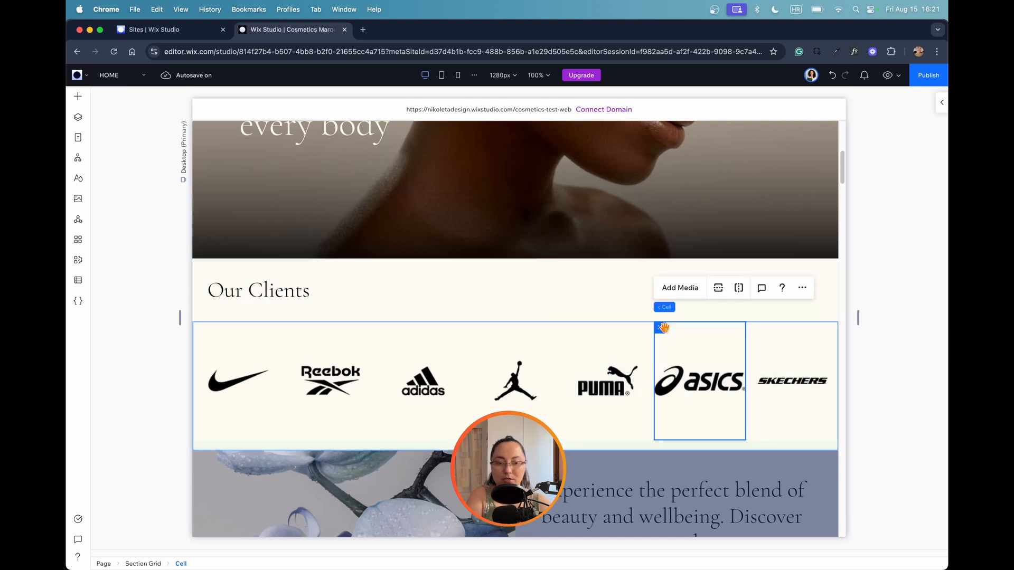
drag(660, 329, 761, 335)
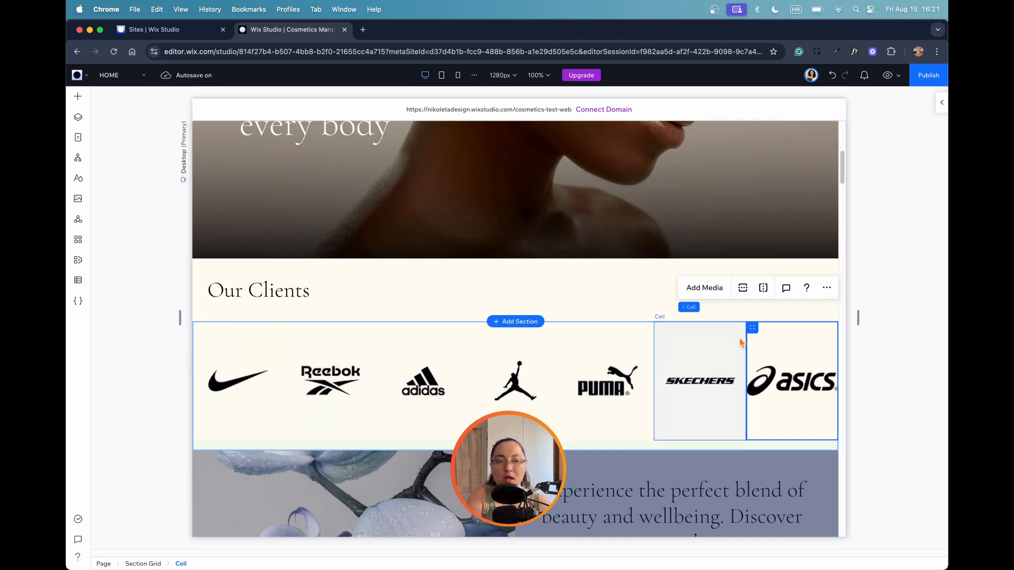
click(895, 119)
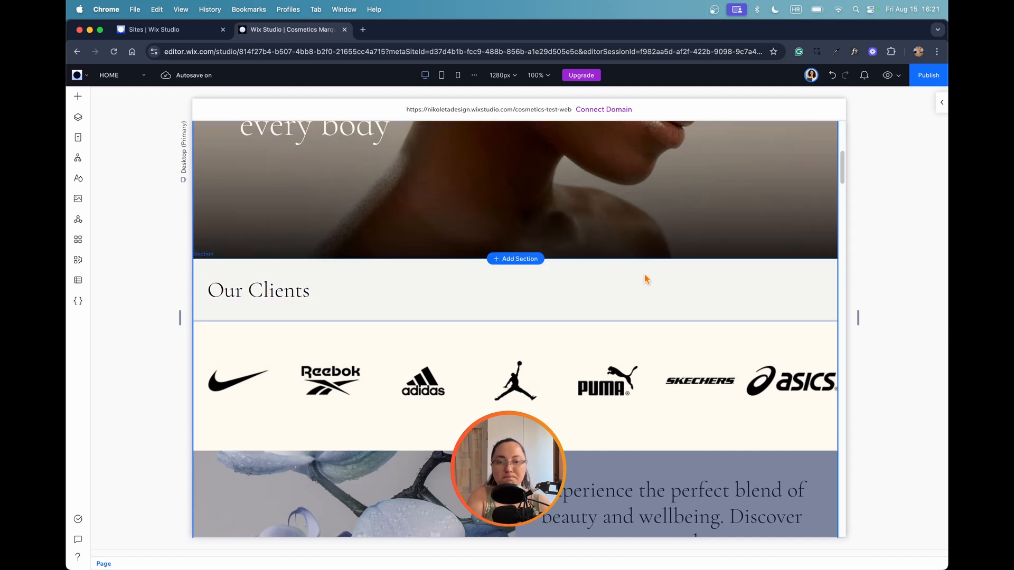
Shift the logo grid's column borders left to narrow the first columns and give the Asics cell more width
click(386, 342)
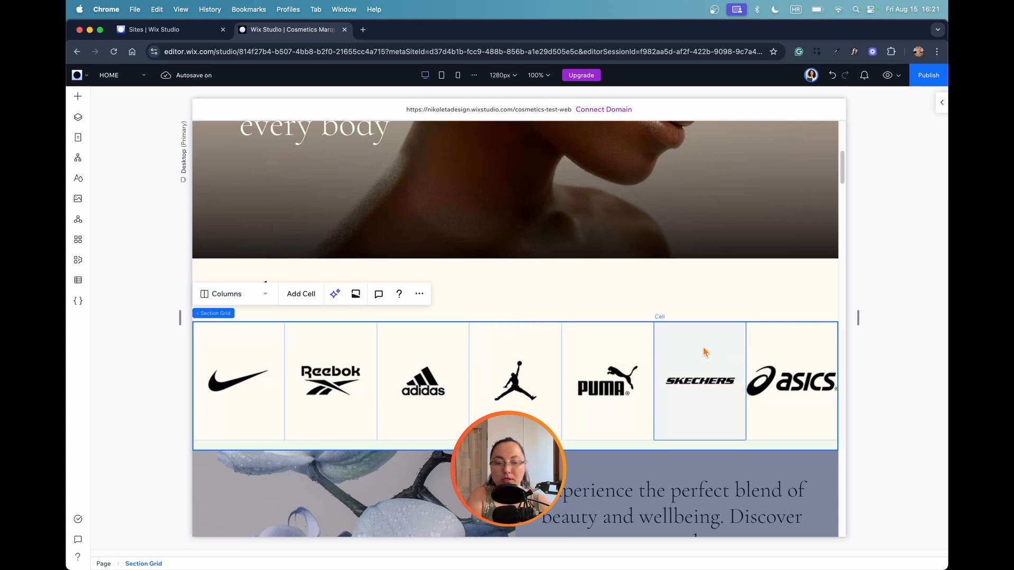
drag(281, 359, 277, 356)
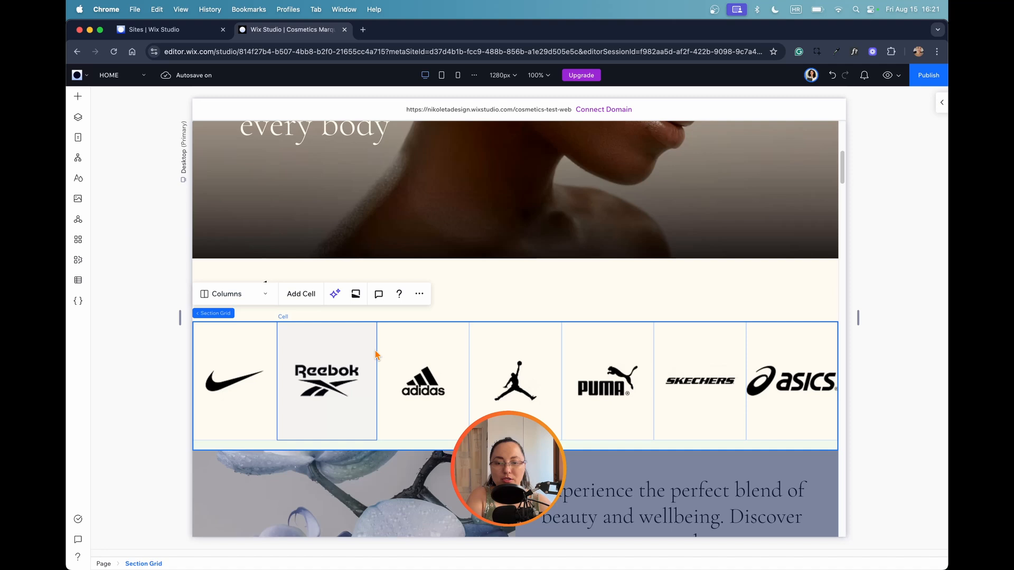
drag(377, 355, 366, 350)
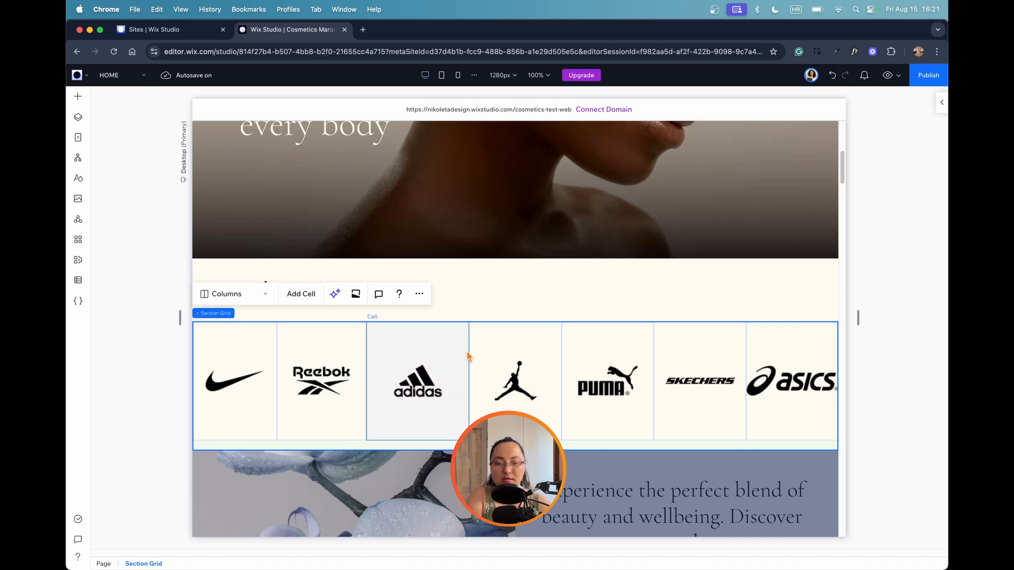
click(945, 342)
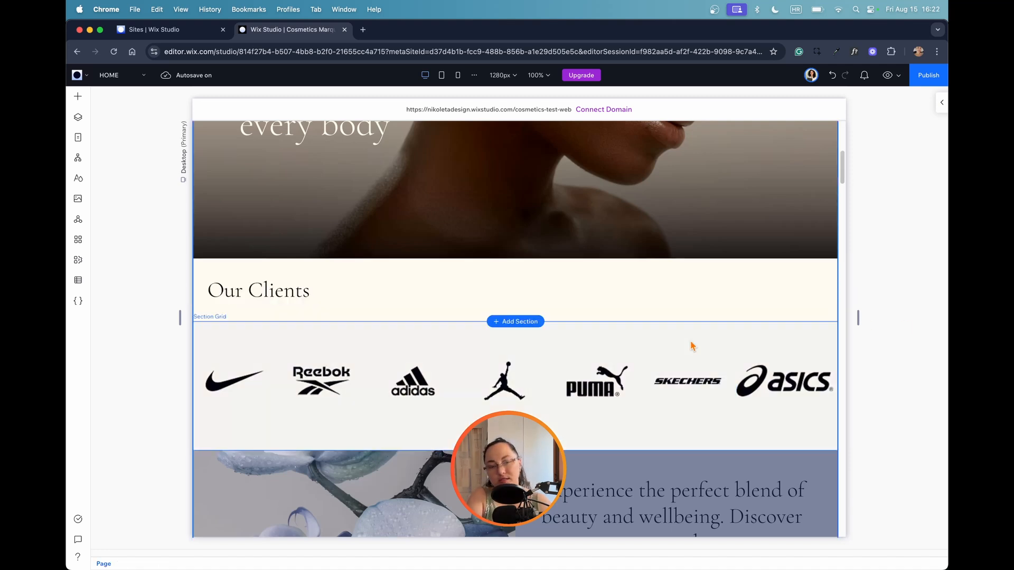
click(251, 345)
click(230, 378)
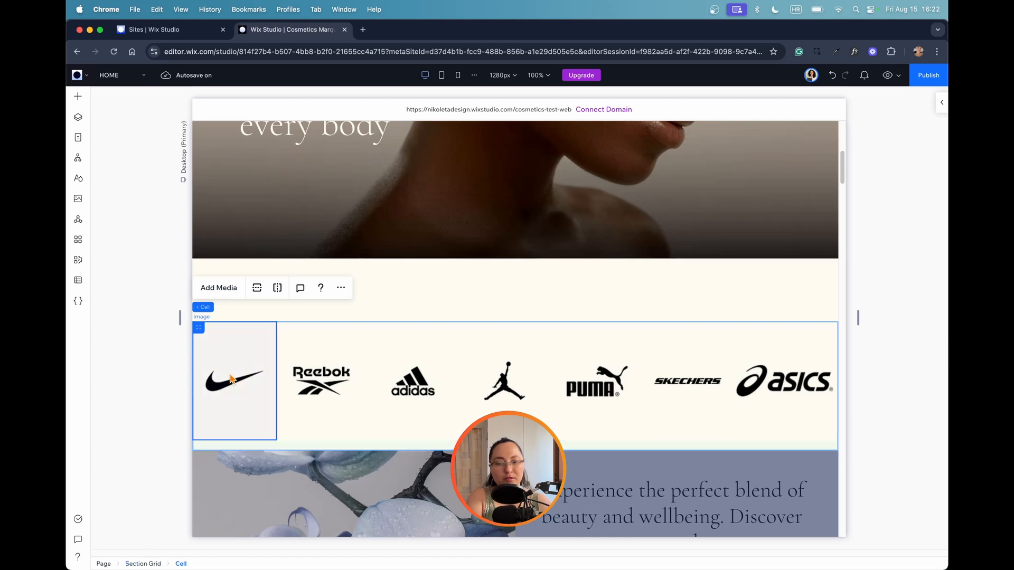
click(312, 335)
click(287, 318)
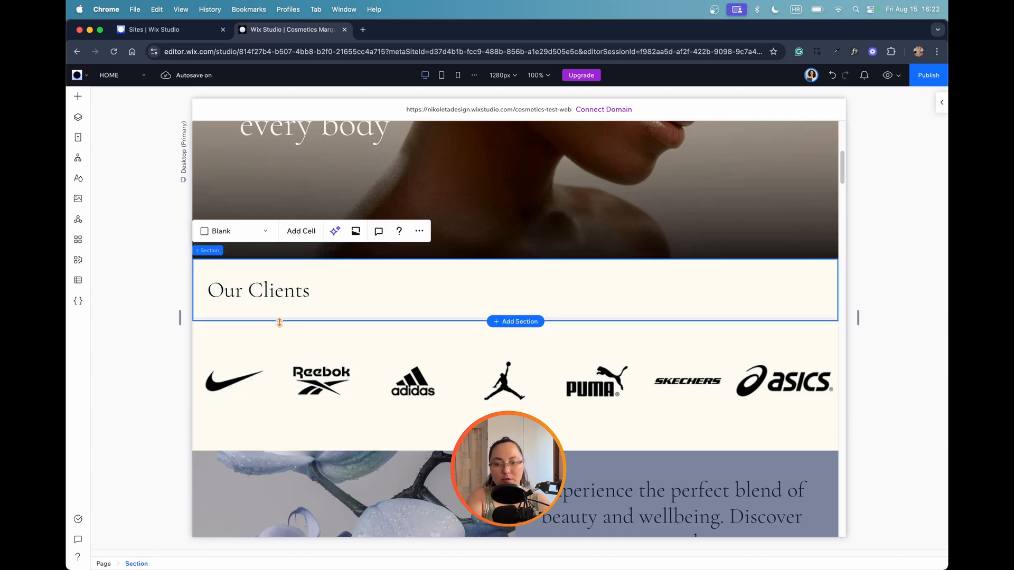
Add a hover animation to the whole logo section grid using the Color preset
click(278, 339)
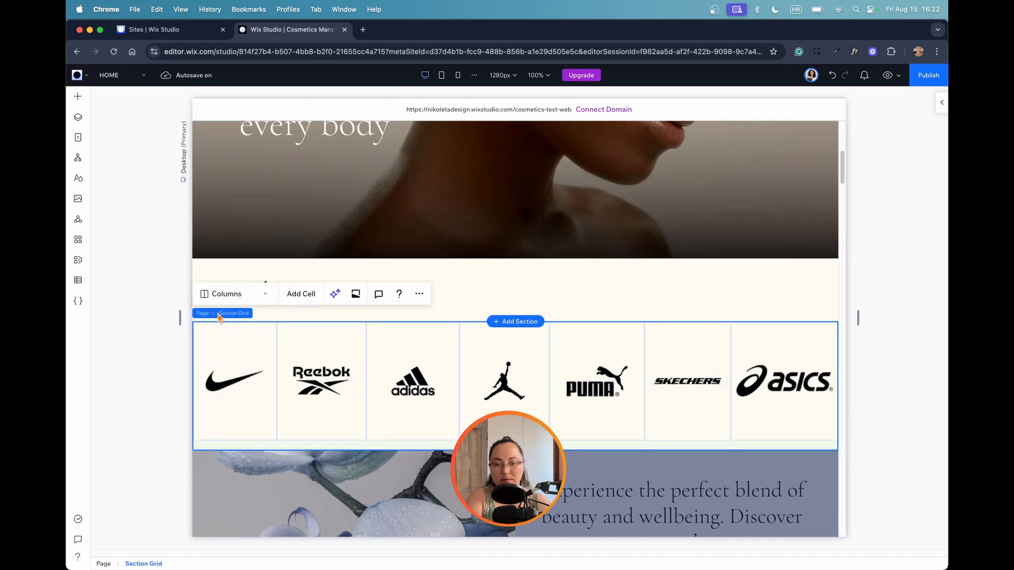
click(940, 106)
click(909, 119)
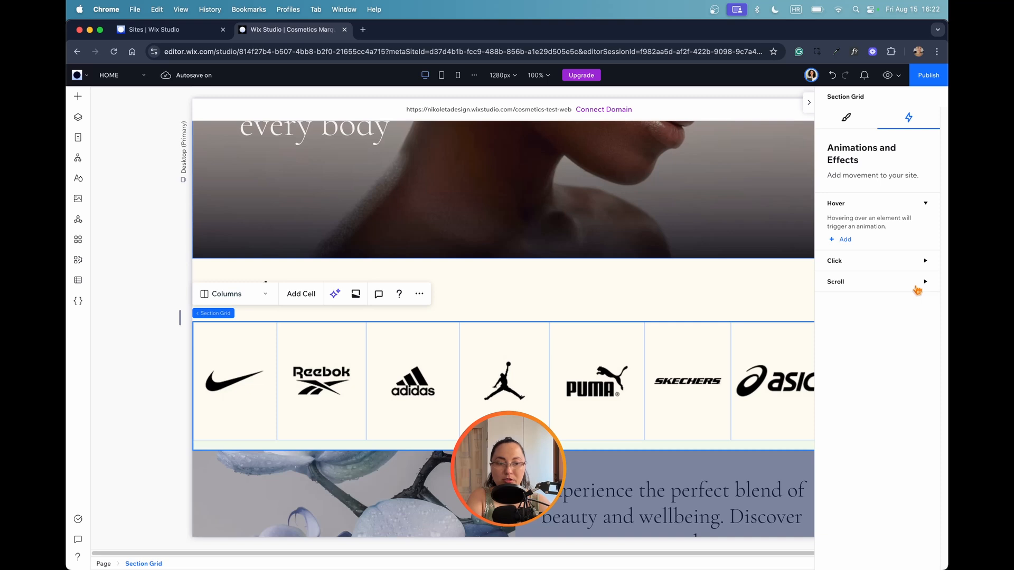
click(874, 263)
click(874, 263)
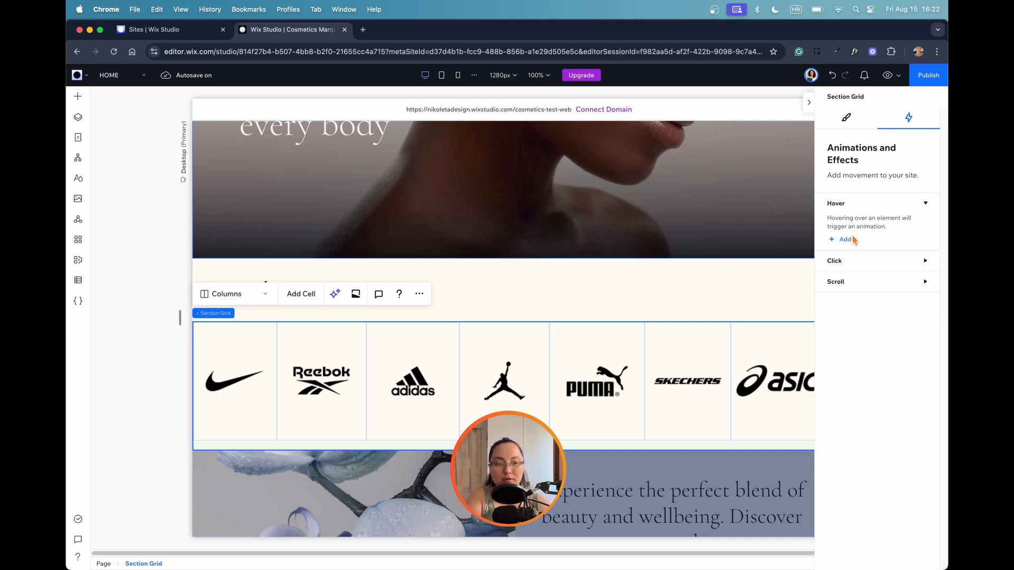
click(848, 239)
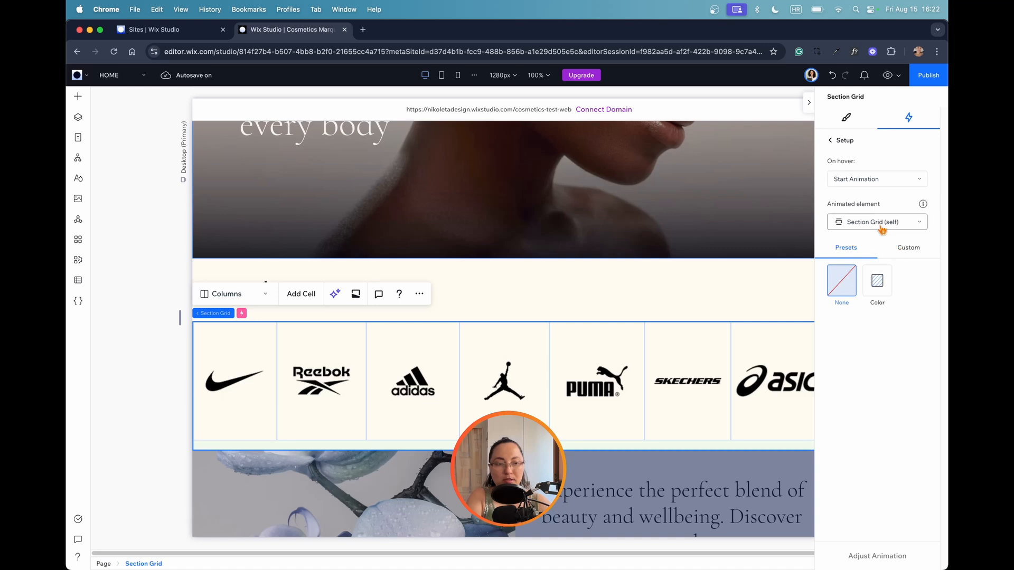
click(883, 284)
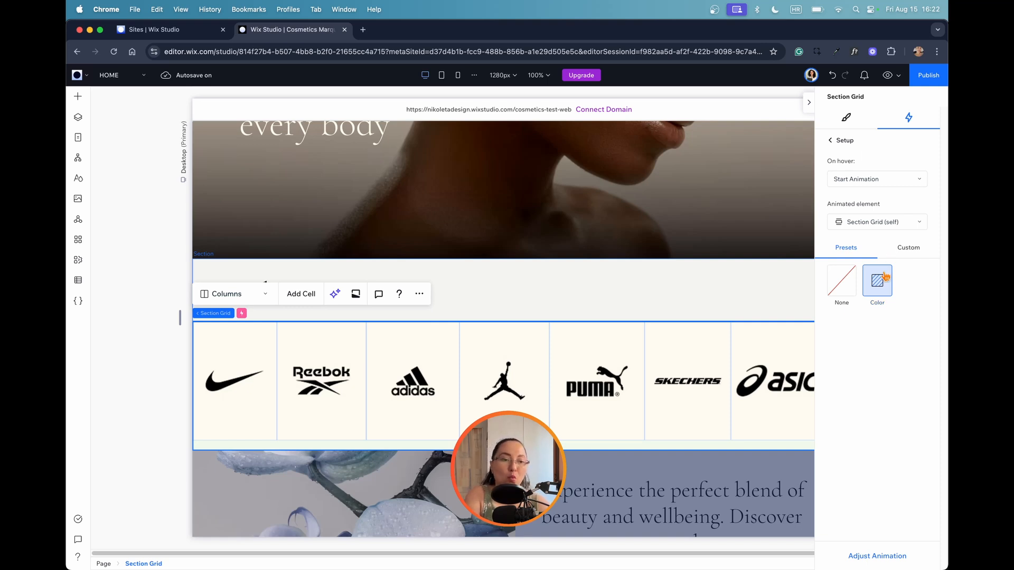
Create a custom hover animation for the logo grid that changes its background color to #FDECC2
click(909, 250)
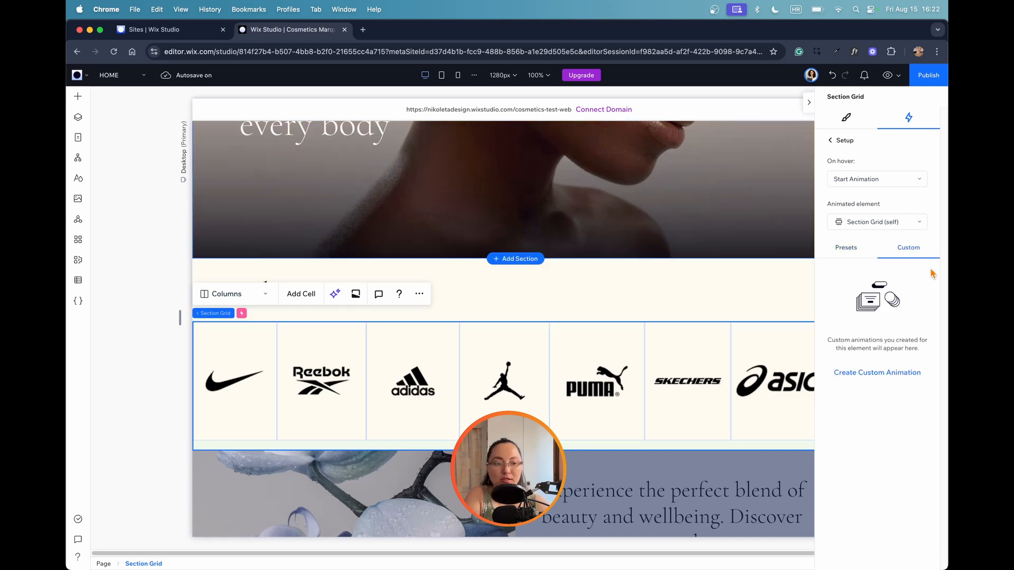
click(909, 373)
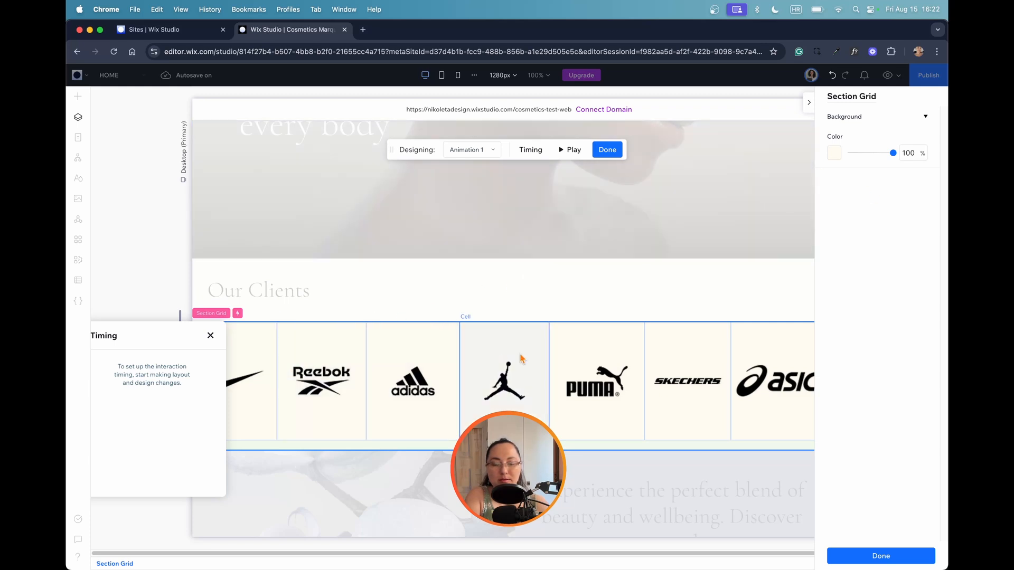
click(834, 154)
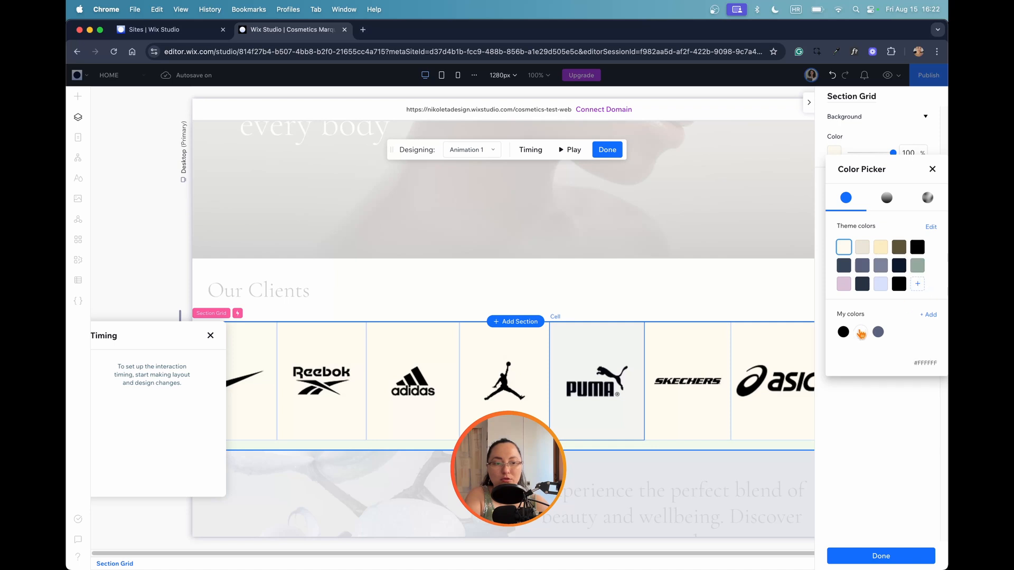
click(860, 333)
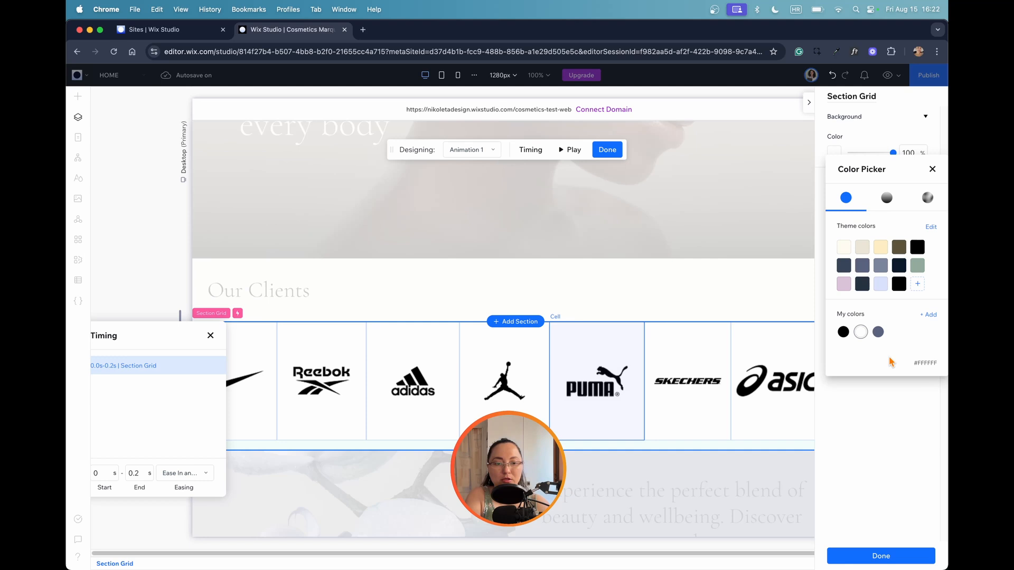
click(880, 283)
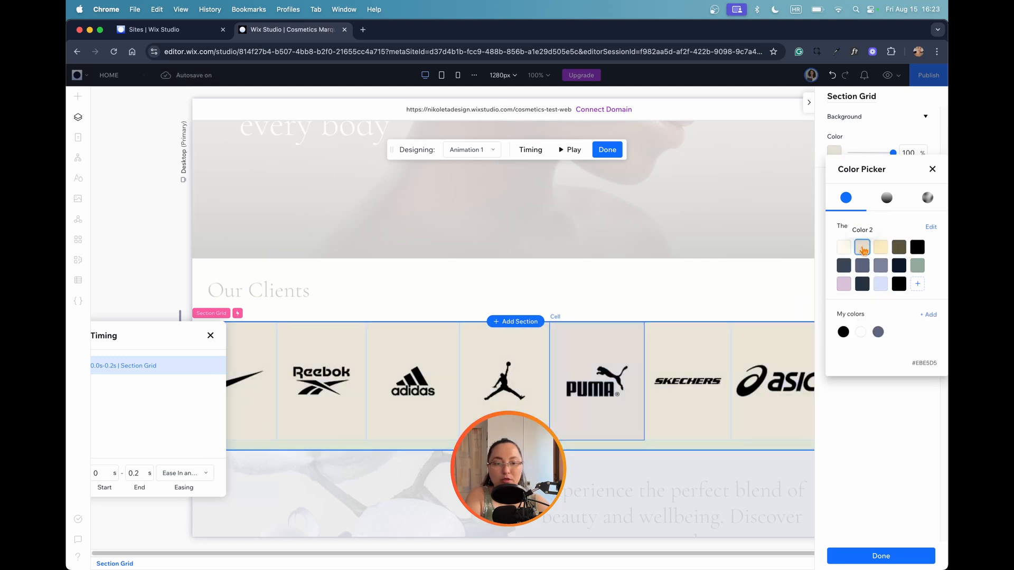
click(880, 248)
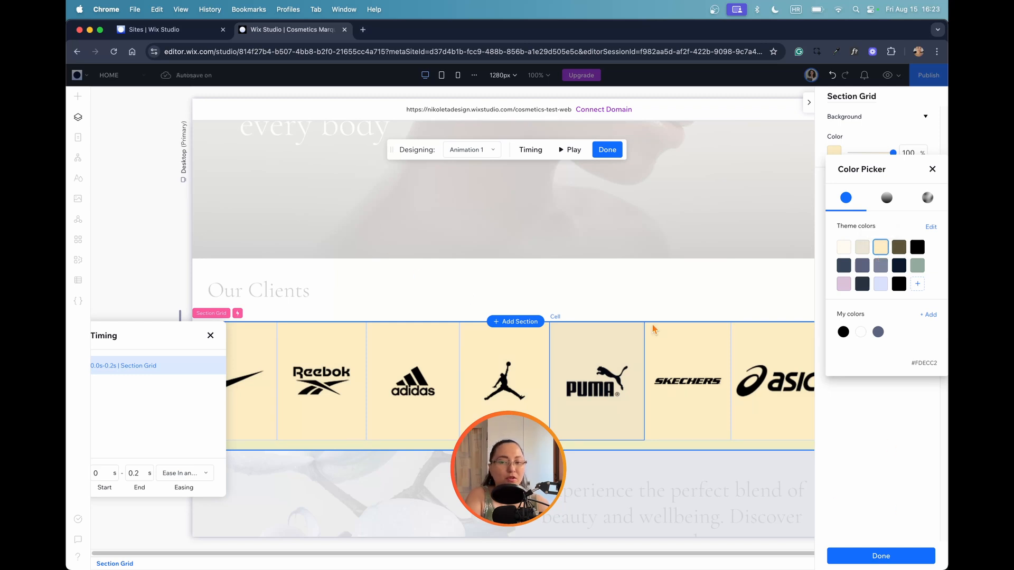
Check the hover animation's easing options, move its timing settings onto the canvas, and preview the page
click(193, 475)
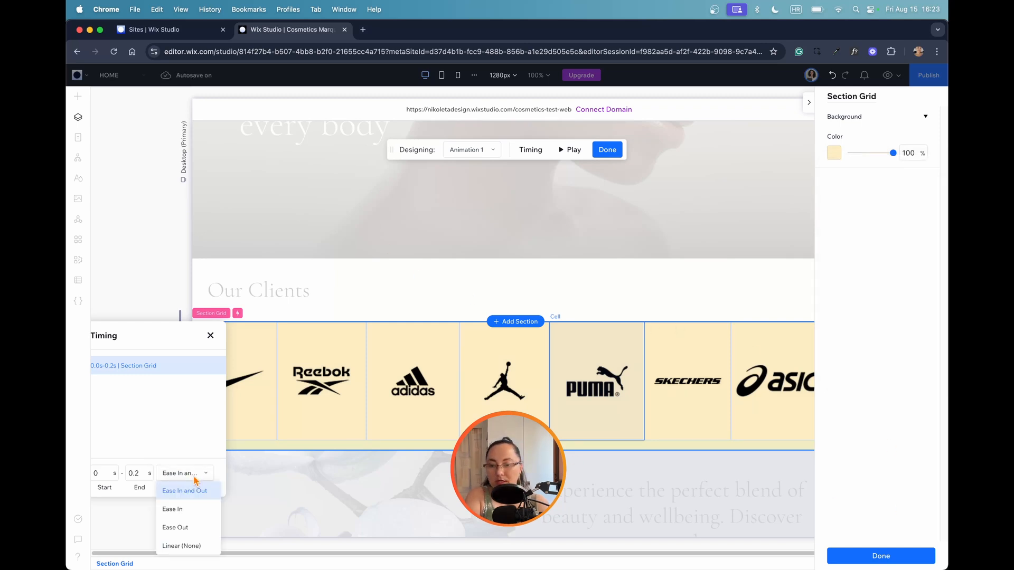
click(179, 434)
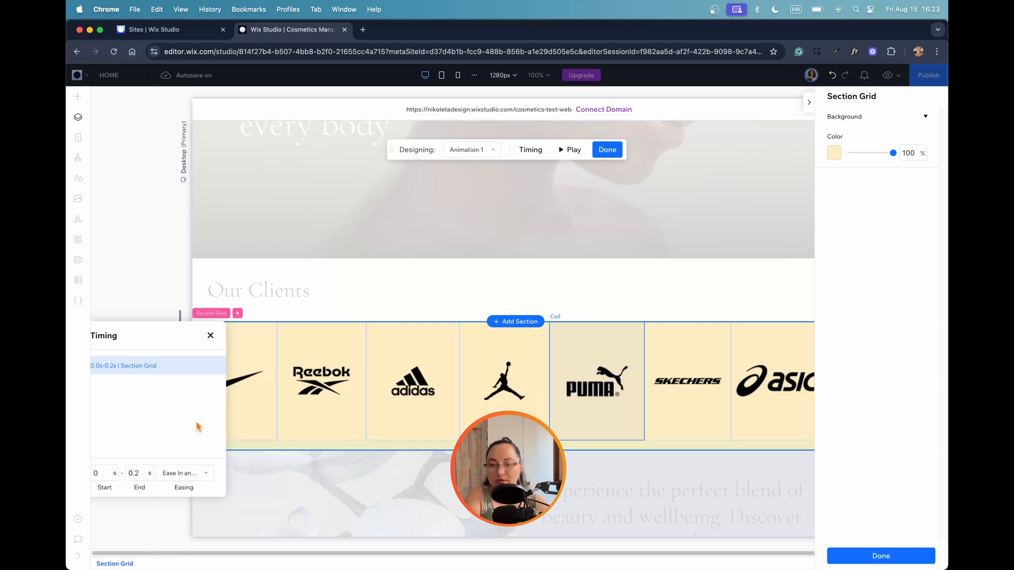
drag(141, 333, 318, 290)
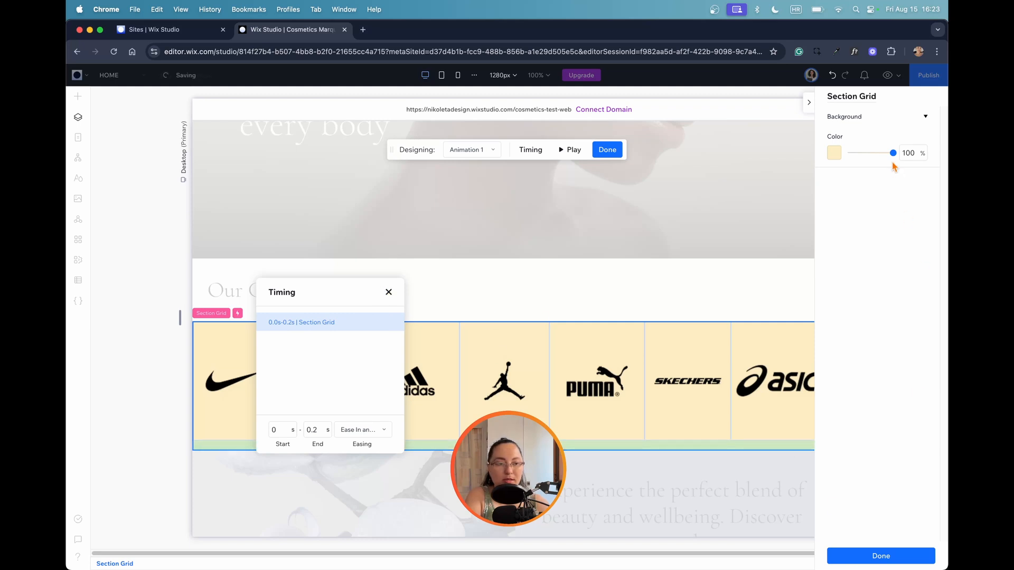
click(890, 76)
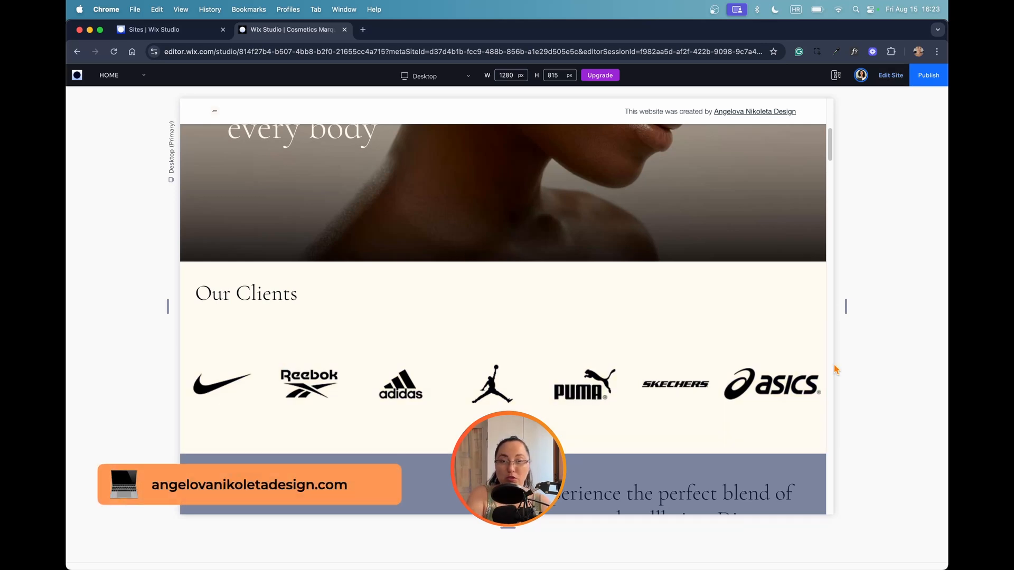
Return to editing and delete the custom hover animation from the logo section grid
click(890, 75)
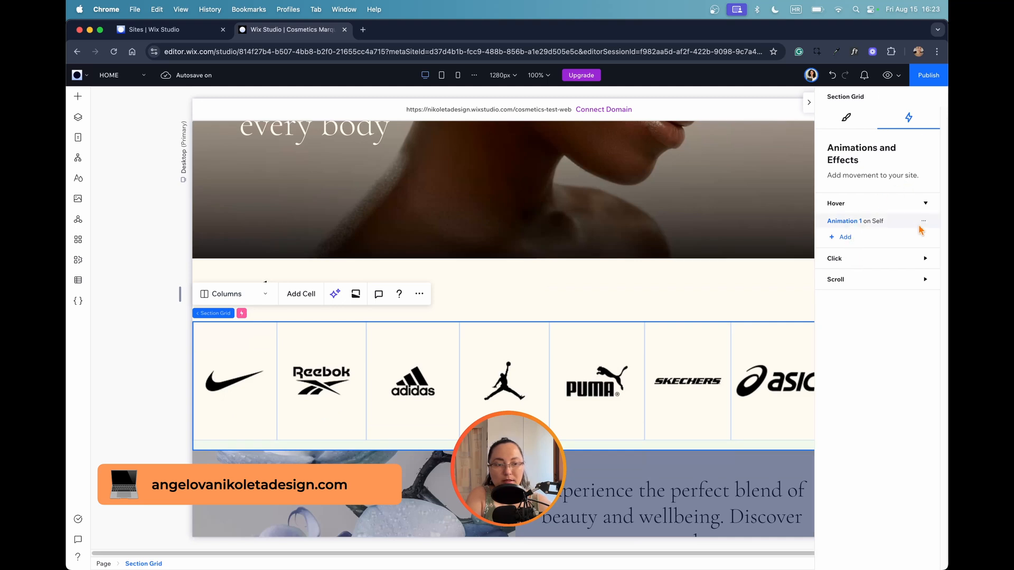
click(924, 222)
click(872, 288)
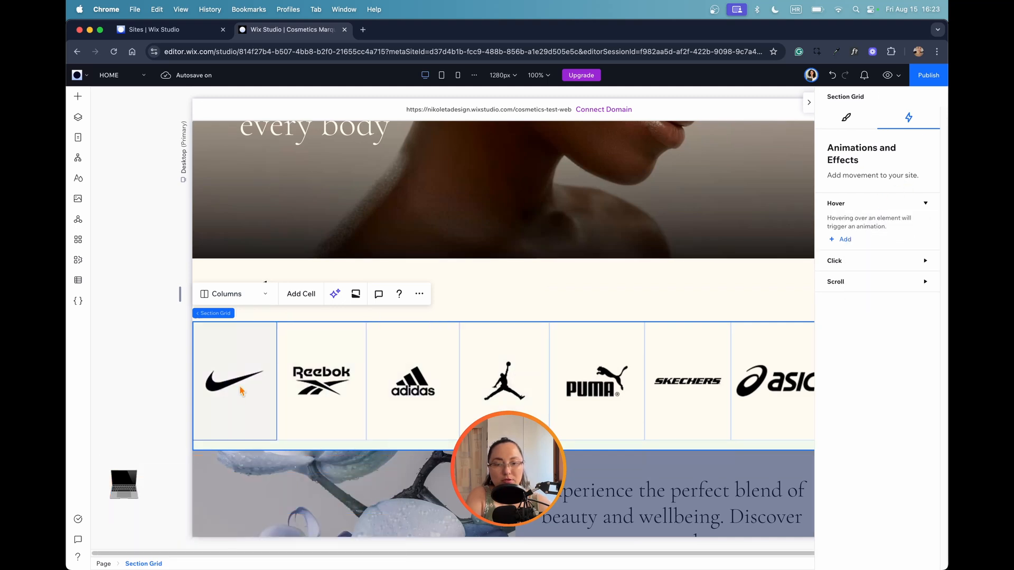
Add a Fade entrance animation to the Nike logo cell
click(238, 351)
click(844, 239)
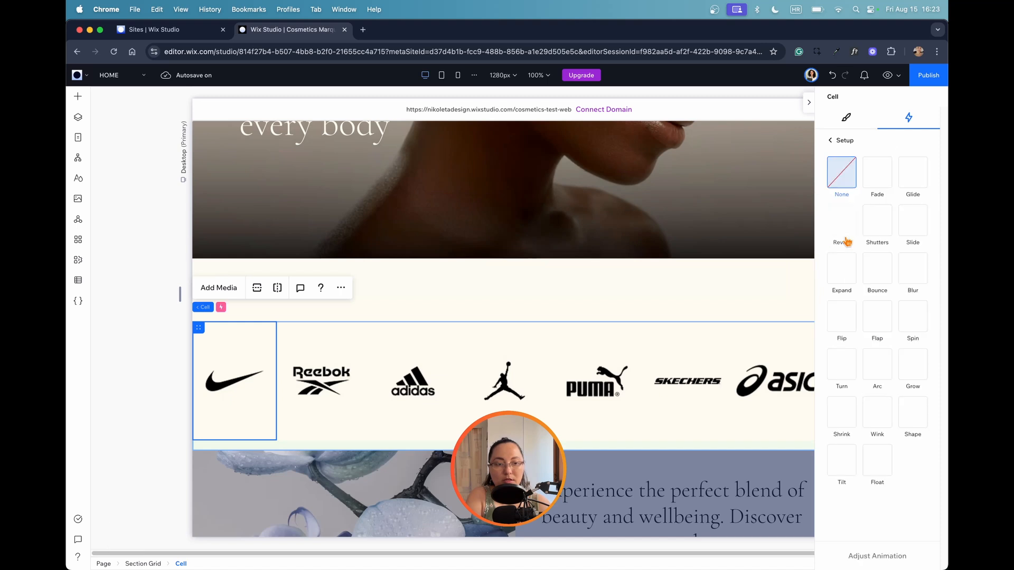
click(878, 187)
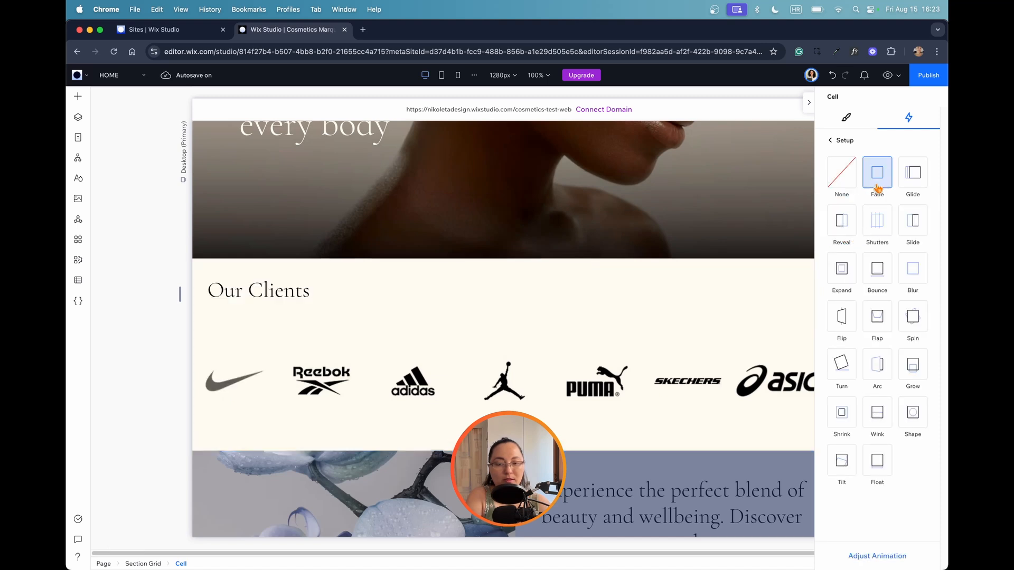
Add a Fade entrance animation to the Reebok logo cell and set its delay to 0.1 s
click(344, 362)
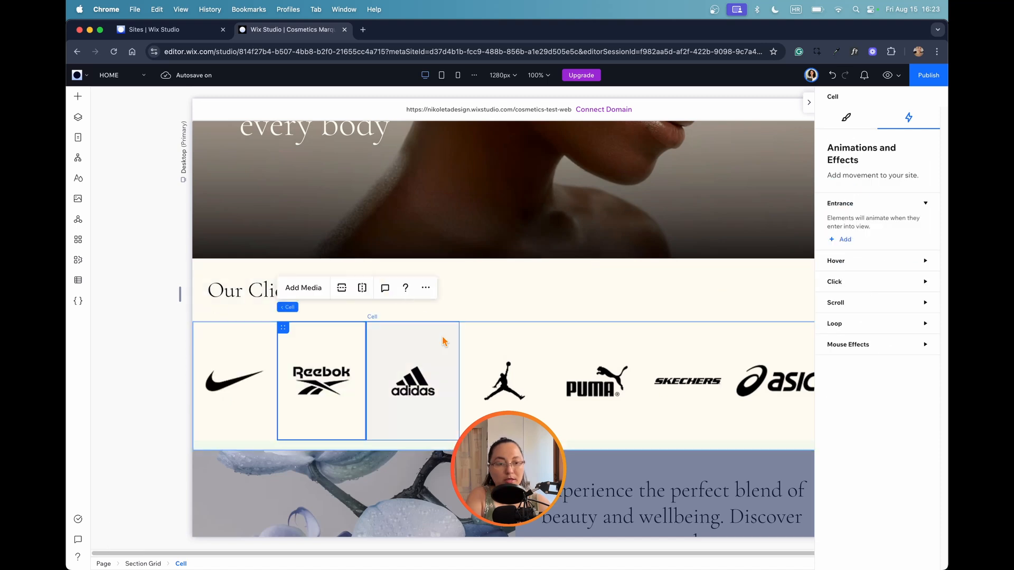
click(842, 242)
click(877, 179)
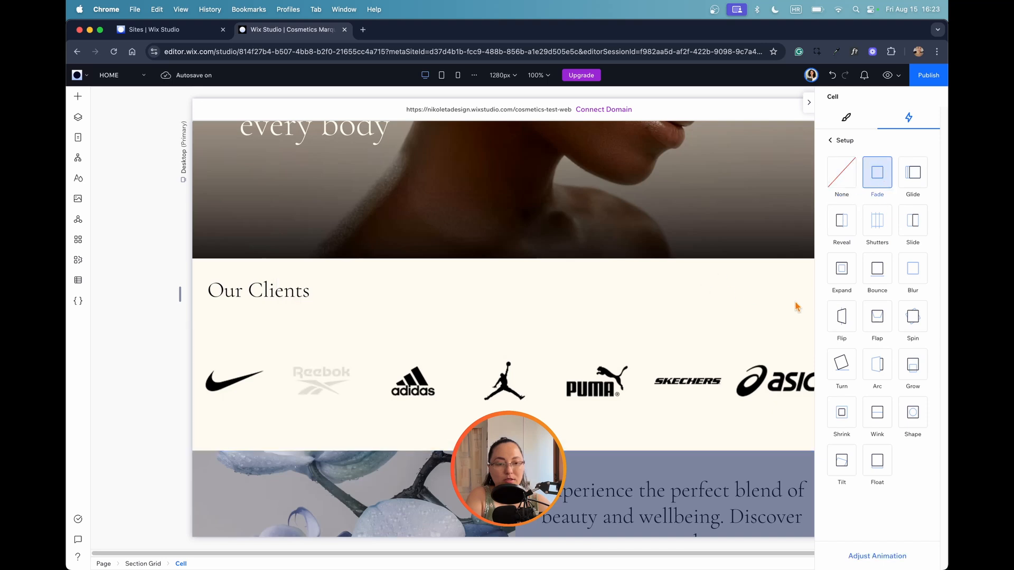
click(877, 556)
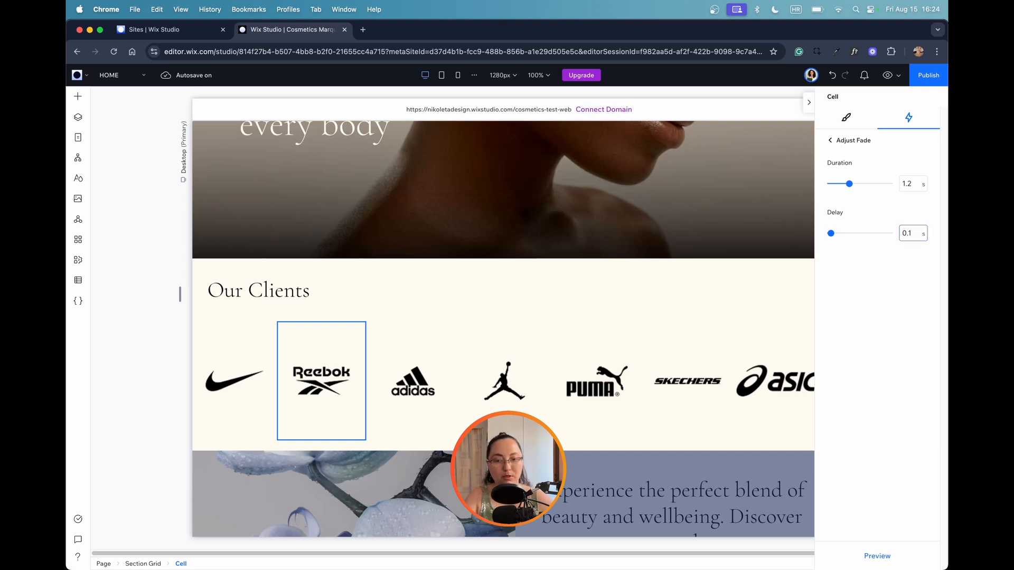
Add Fade entrance animations with staggered delays to the remaining logo cells, ending with a 0.6 s delay on the Asics cell
click(412, 343)
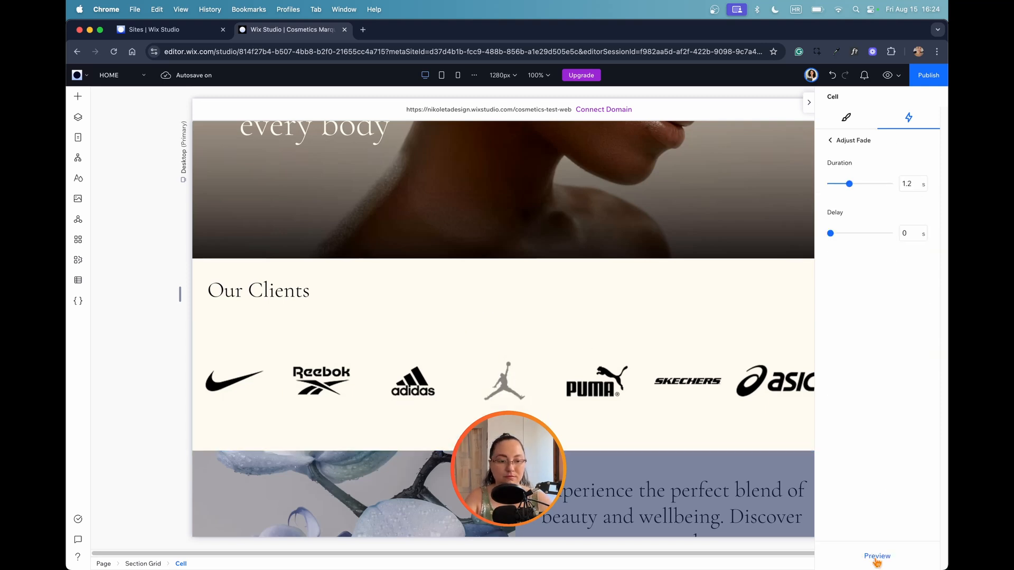
click(611, 383)
click(687, 385)
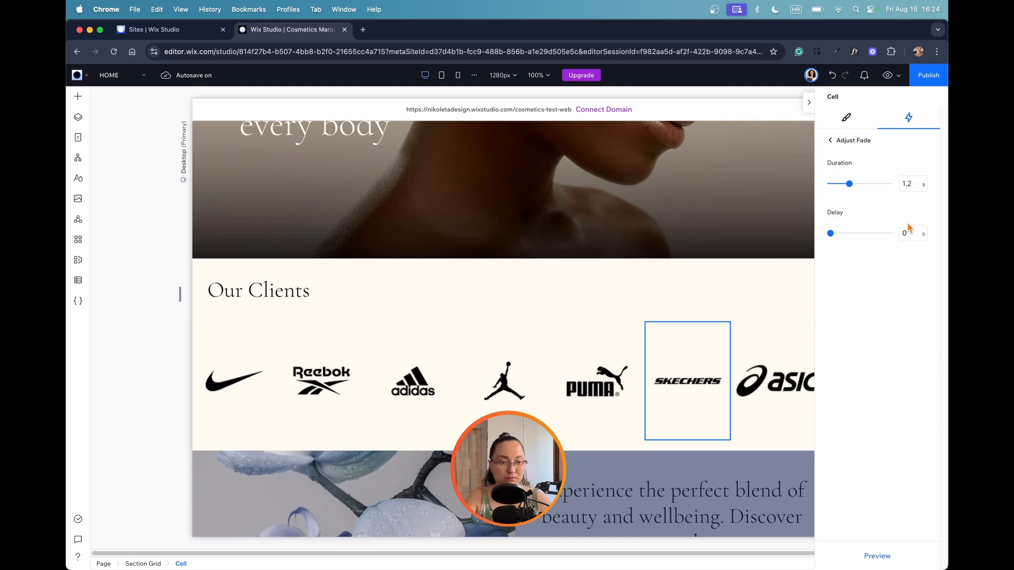
click(774, 383)
click(809, 102)
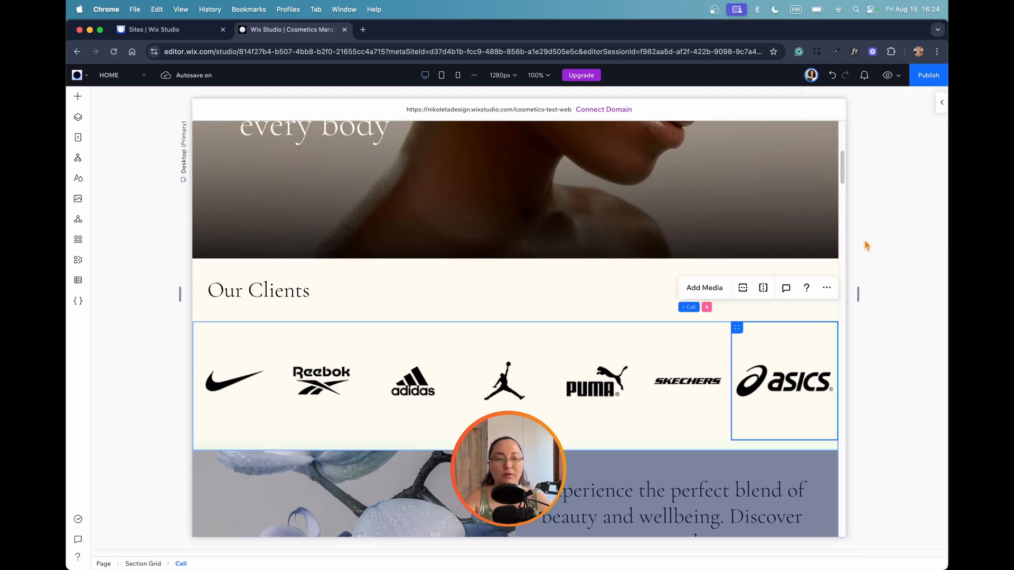
Try to unstretch and resize the Asics logo image inside its cell, and undo the changes
click(792, 390)
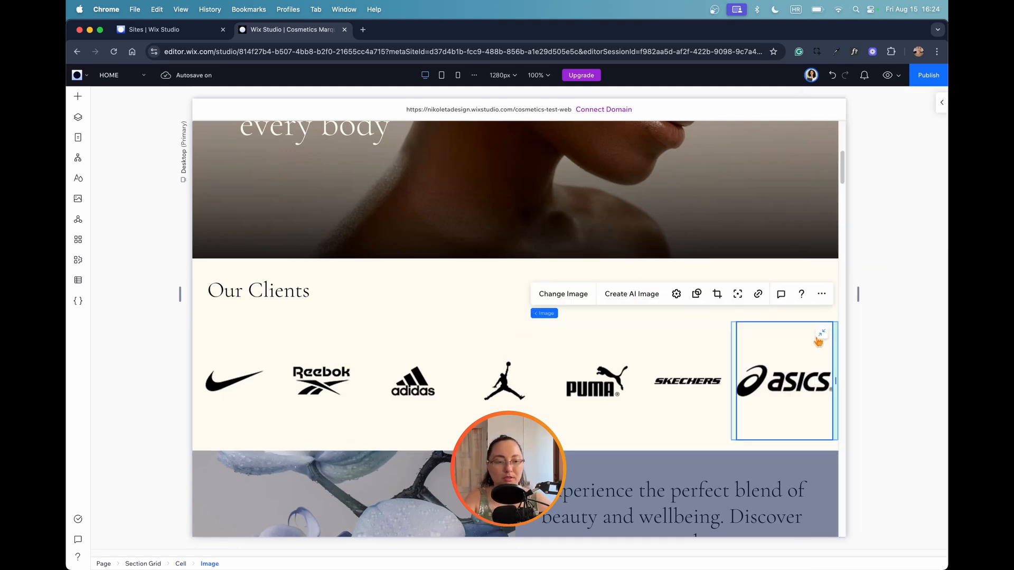
click(822, 335)
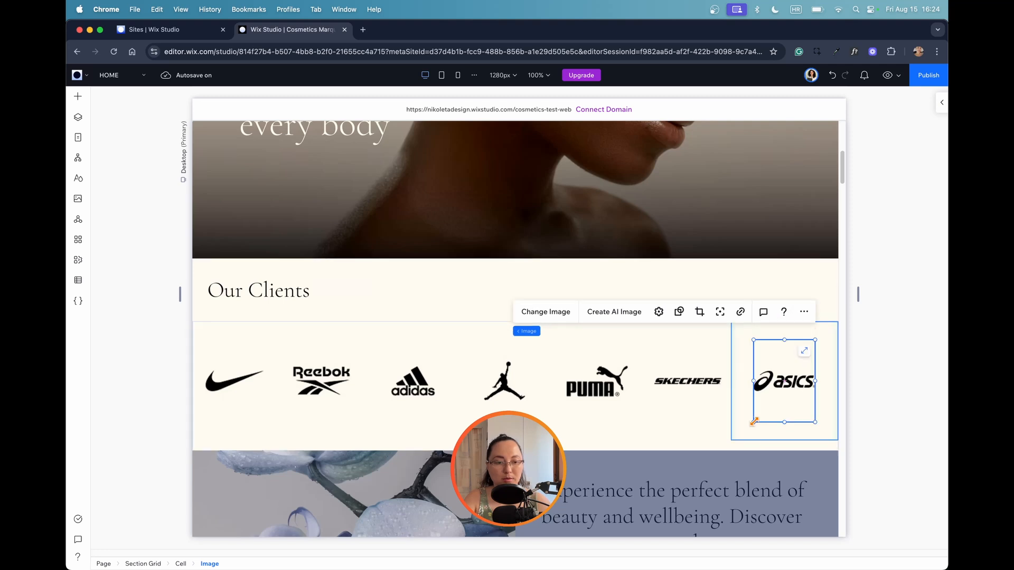
drag(754, 422, 737, 436)
key(super+z)
key(super+z)
Increase the horizontal padding of the Asics logo cell and check the entrance animations in the page preview
click(940, 105)
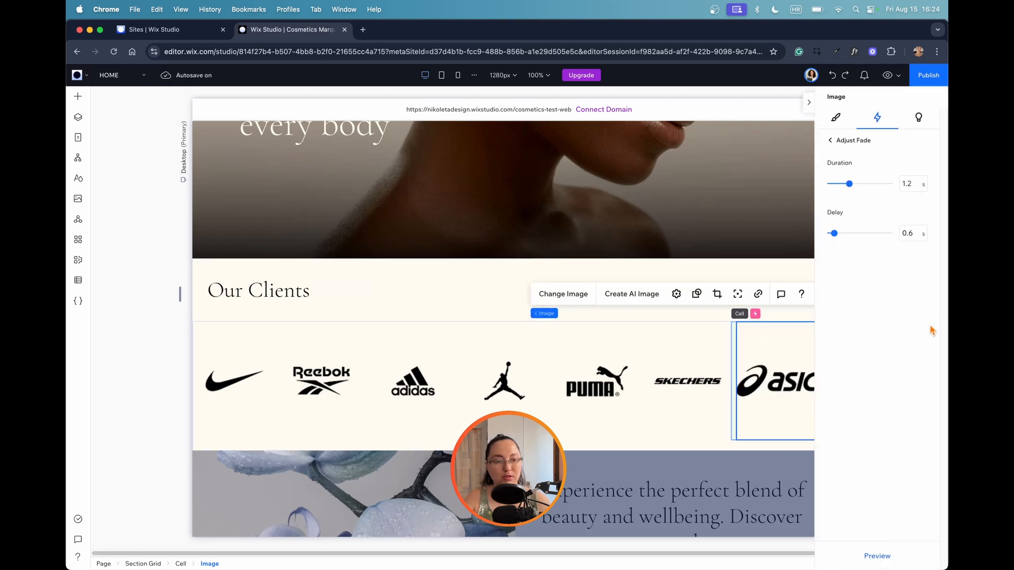
click(836, 117)
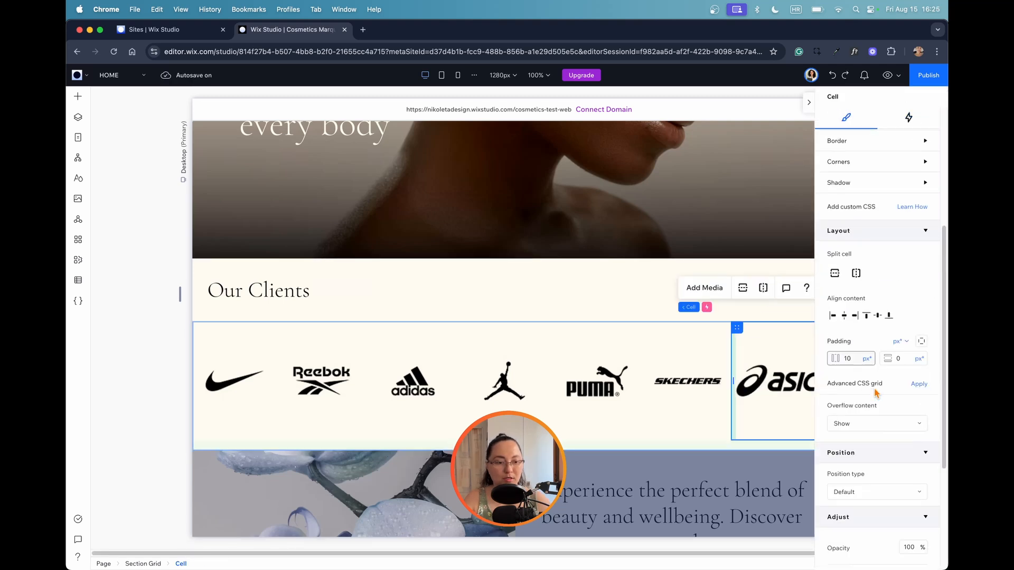
scroll(875, 392, down, 2)
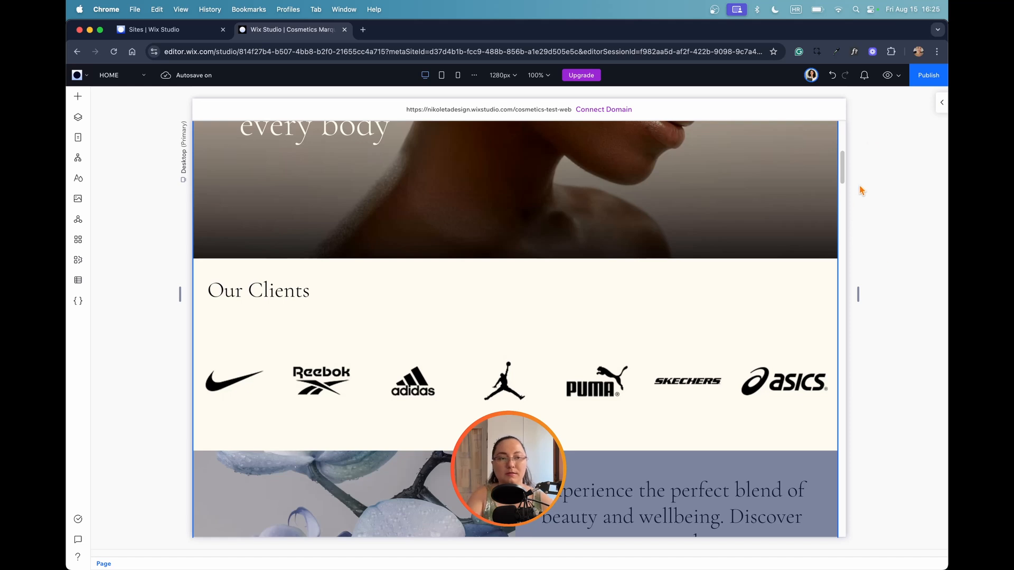
click(887, 75)
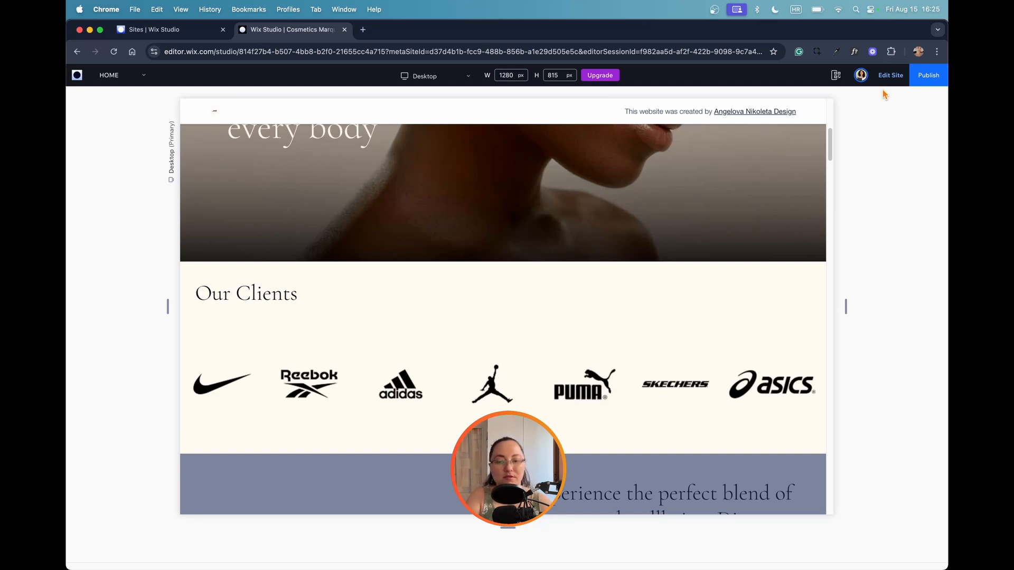
click(890, 76)
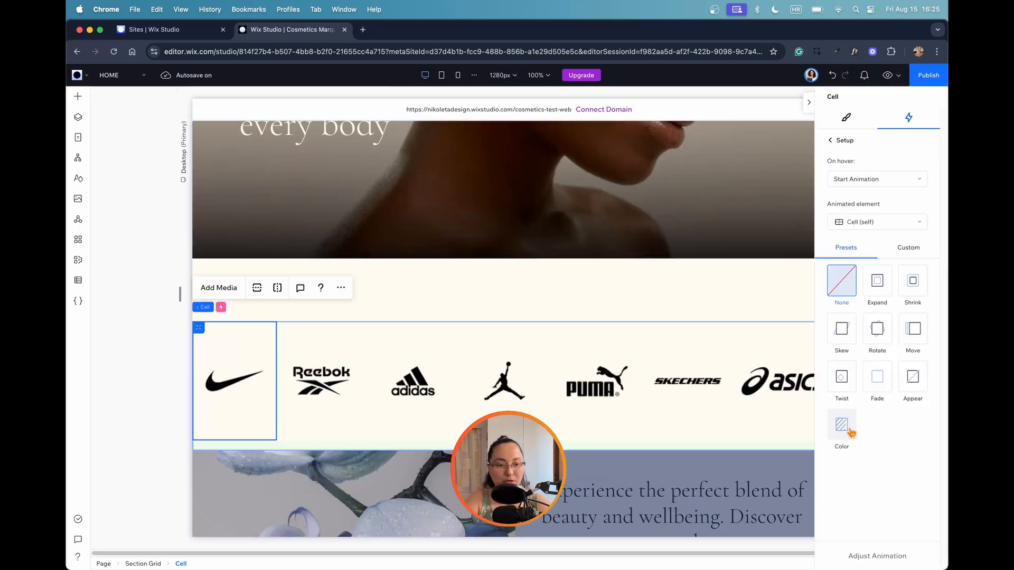
Add a Color hover animation to the Nike logo cell with the pale yellow theme color Color 9 as its fill
click(842, 424)
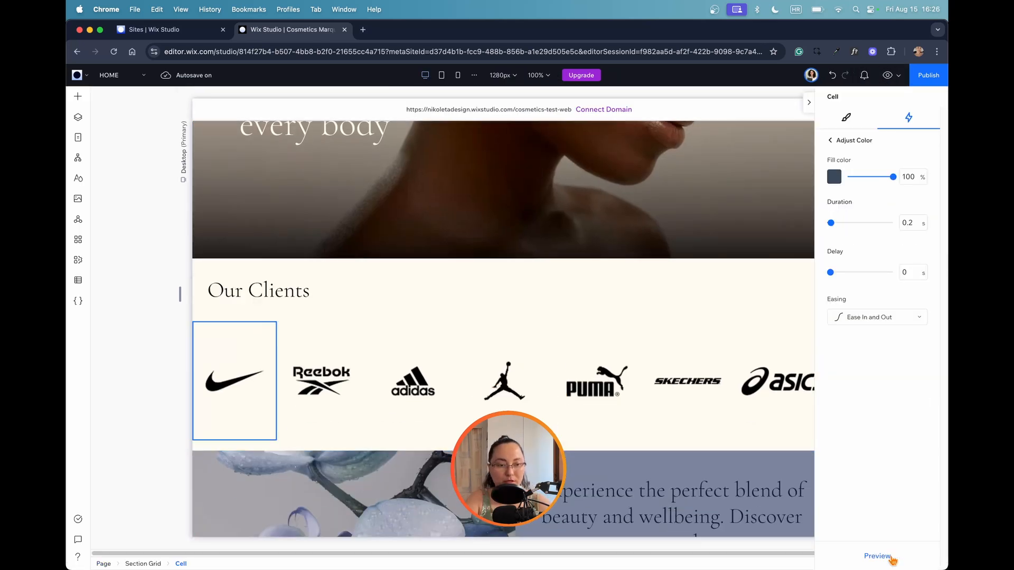
click(834, 177)
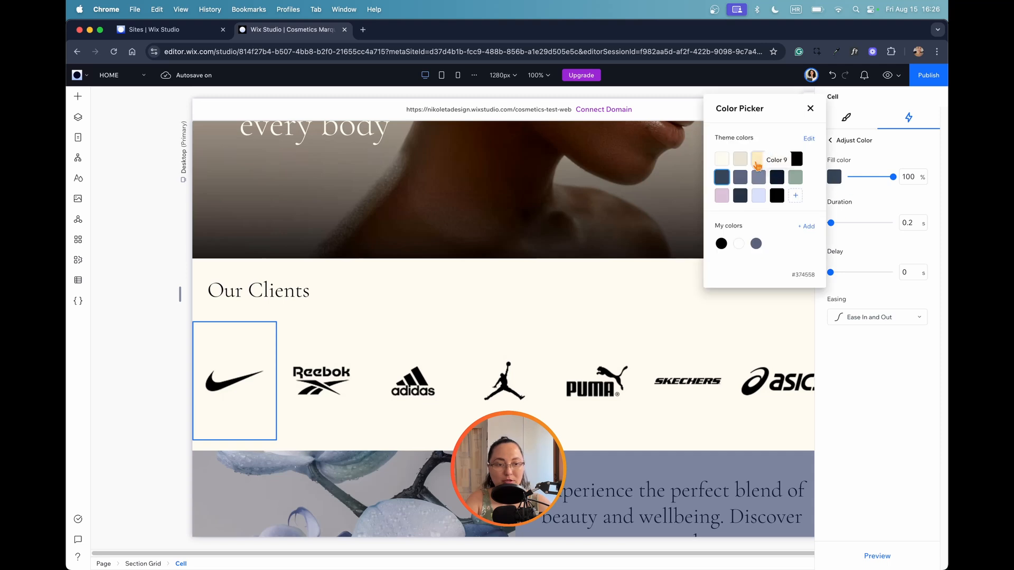
click(892, 381)
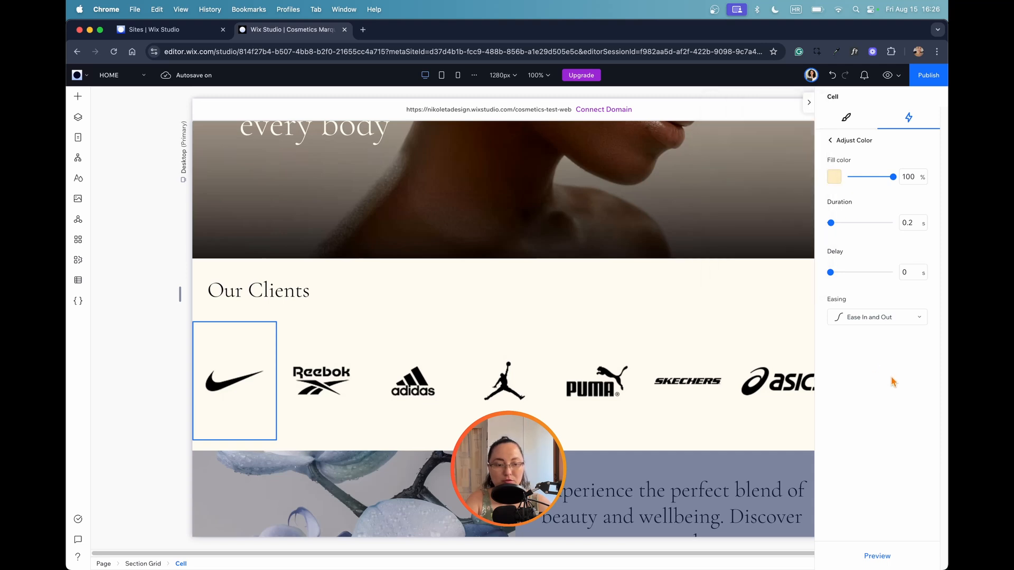
Add a Color hover animation to the Reebok logo cell, give it a light theme fill color, and preview the animation
click(830, 140)
click(321, 380)
click(926, 243)
click(842, 424)
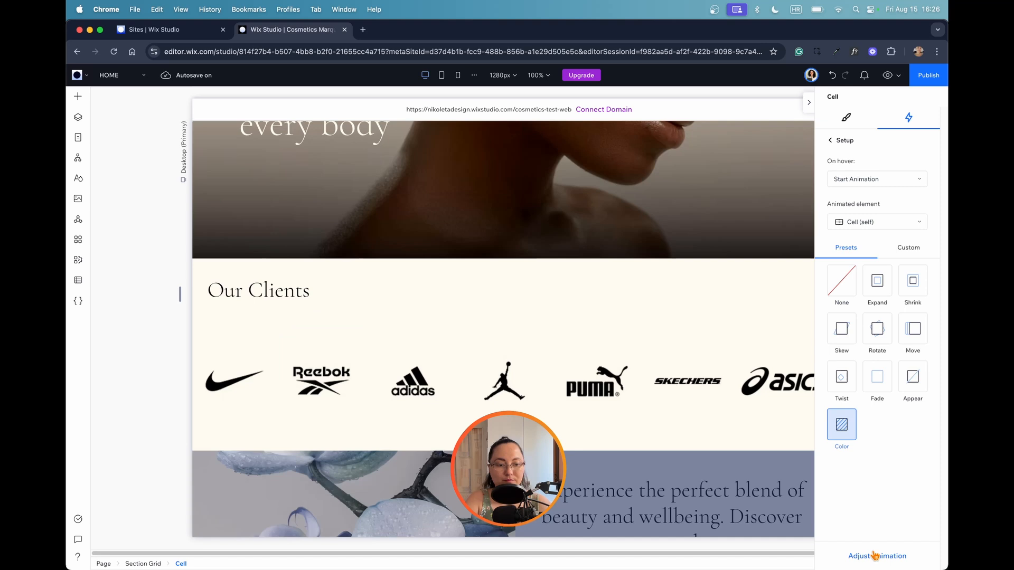
click(873, 554)
click(835, 177)
click(740, 163)
click(880, 554)
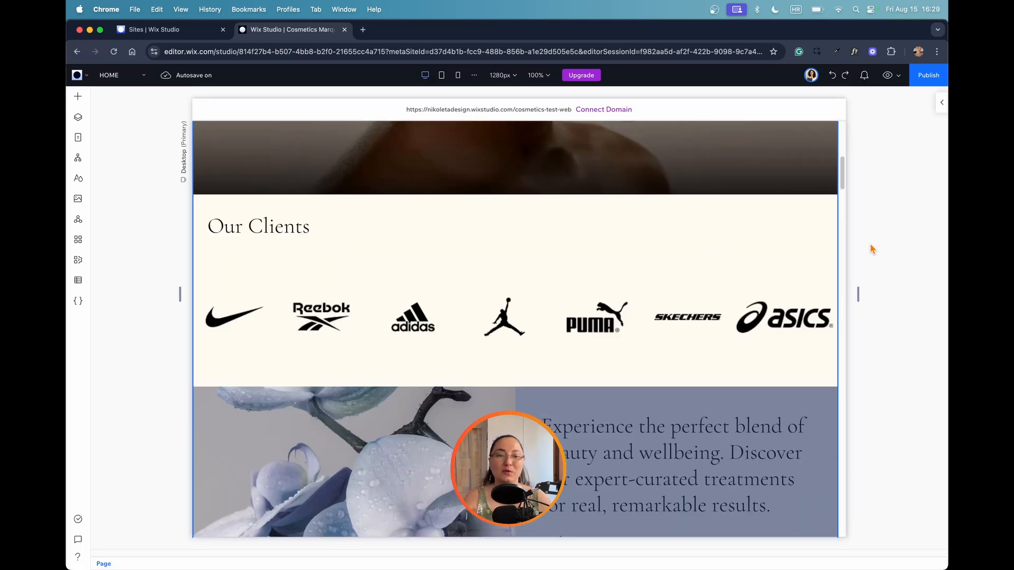
Duplicate the section grid that holds the seven client logos
click(272, 283)
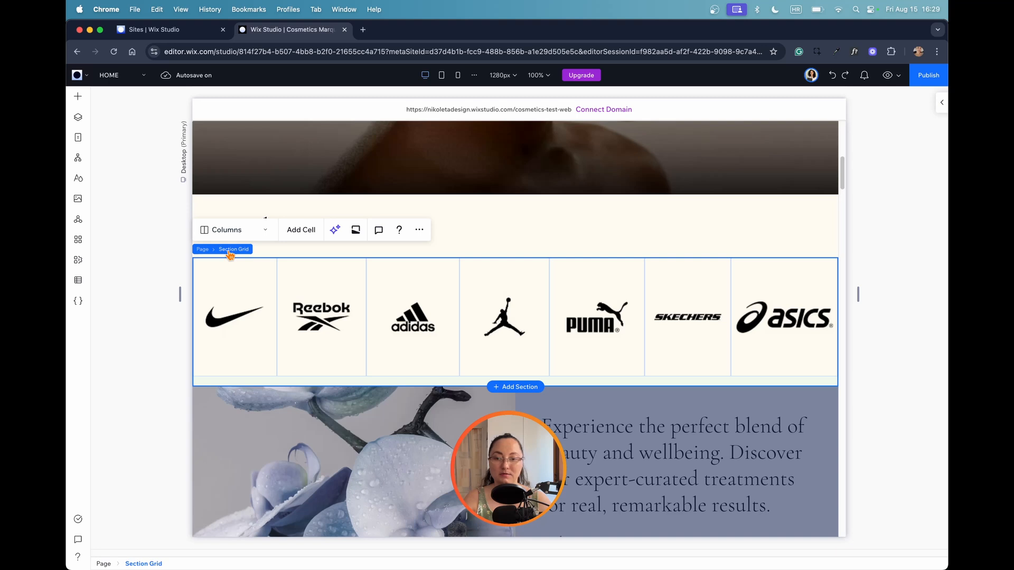
click(78, 117)
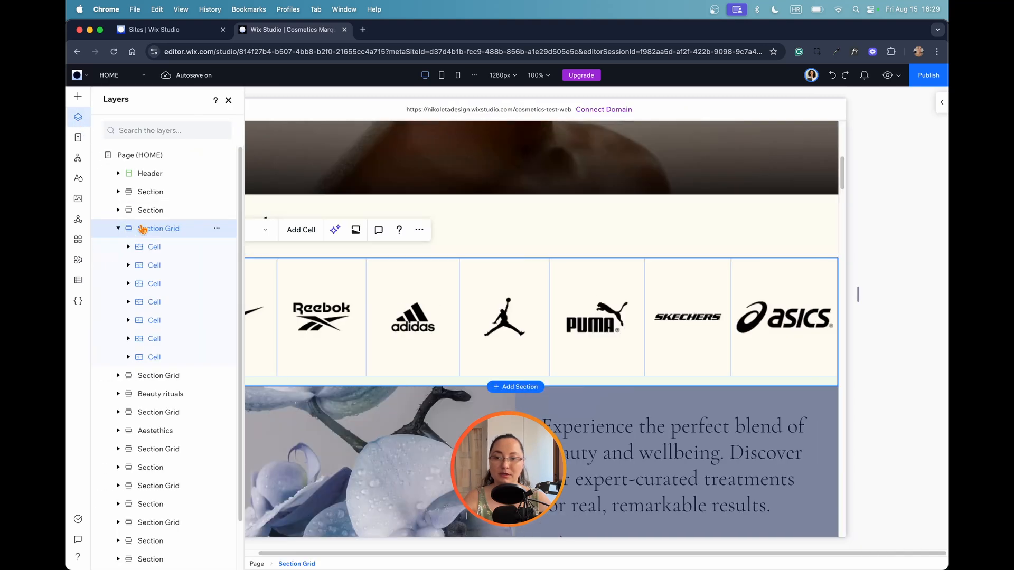
click(217, 228)
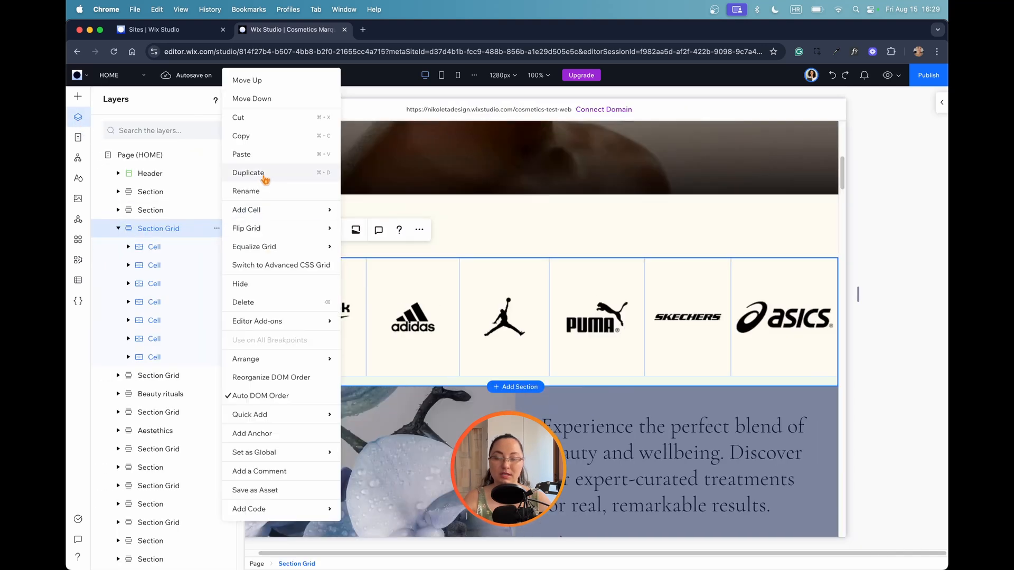
click(265, 178)
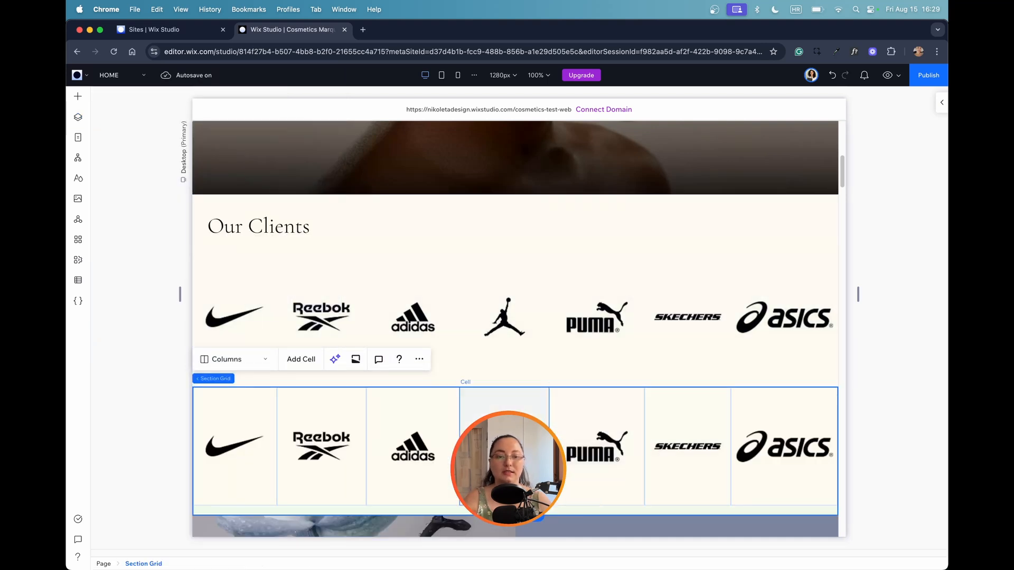
Add a scroll animation to the duplicated logo section grid and check it in the page preview
click(942, 106)
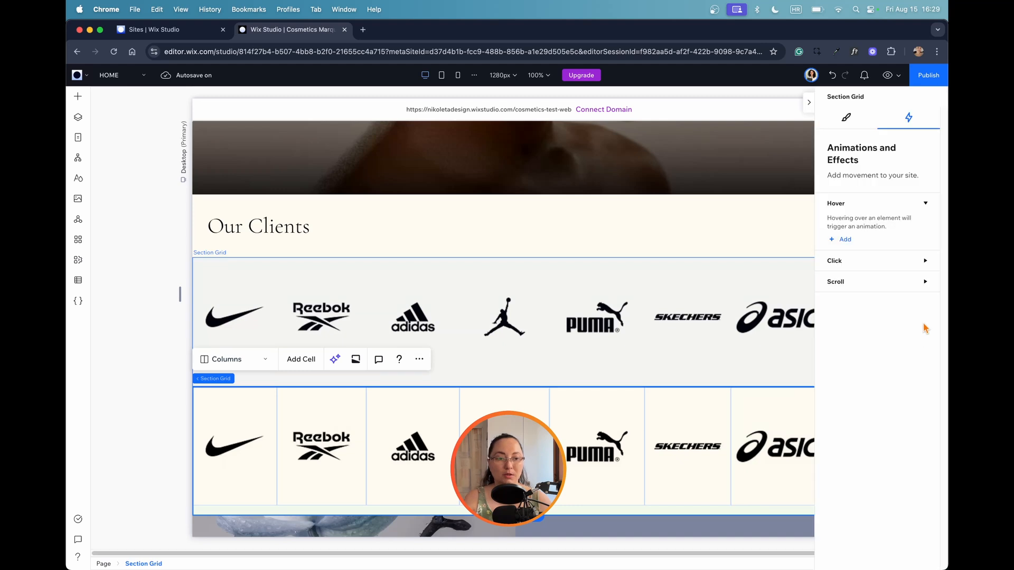
click(922, 283)
click(844, 309)
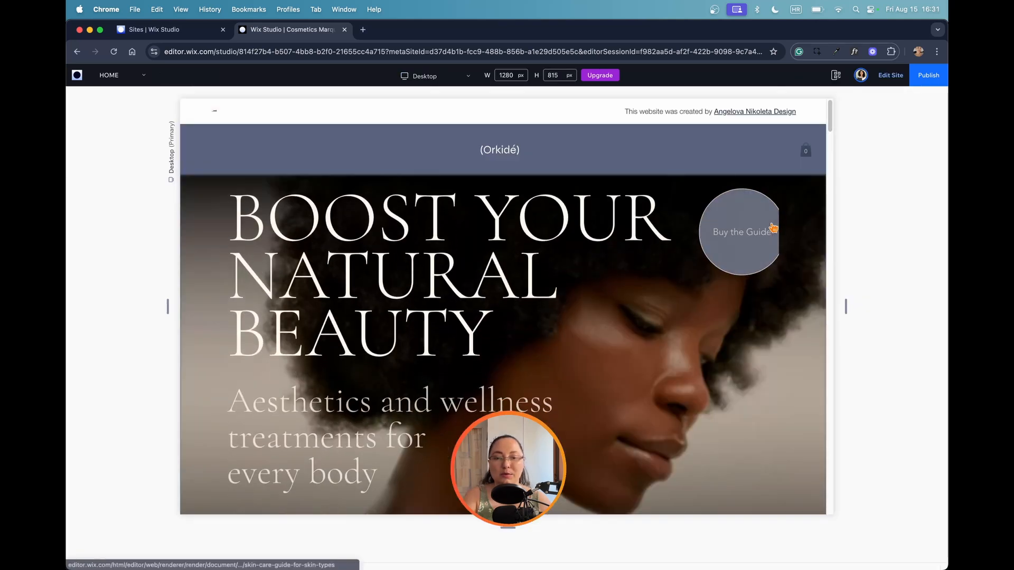
scroll(481, 227, down, 10)
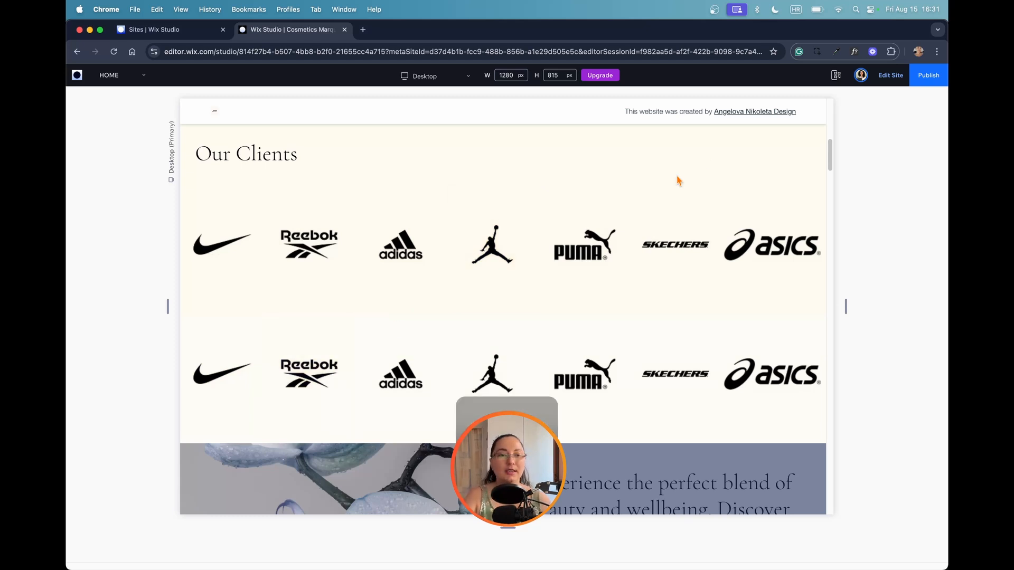
click(886, 78)
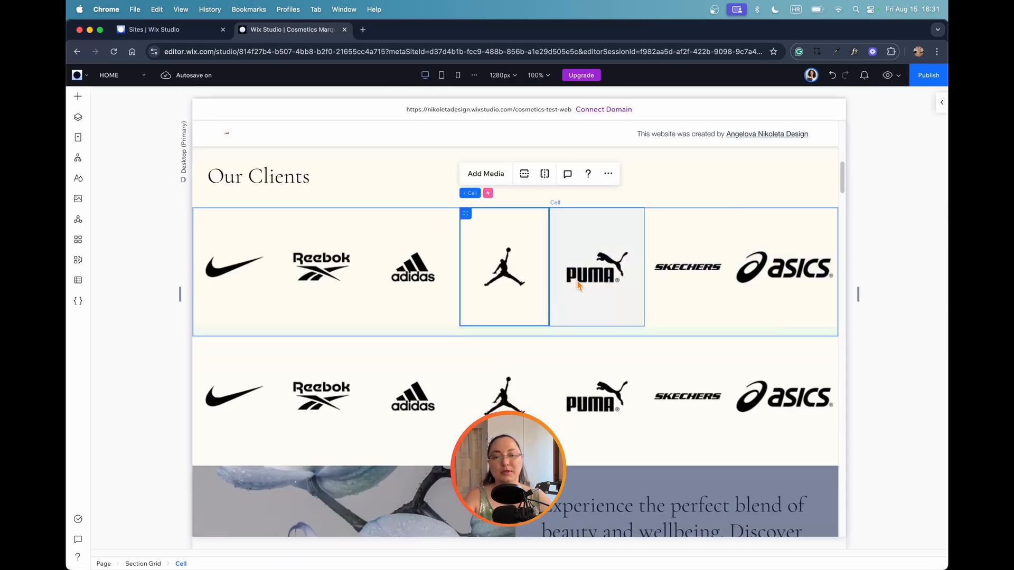
Add a Track 3D mouse effect to the Asics logo image in the first logo grid and test it in the page preview
click(779, 241)
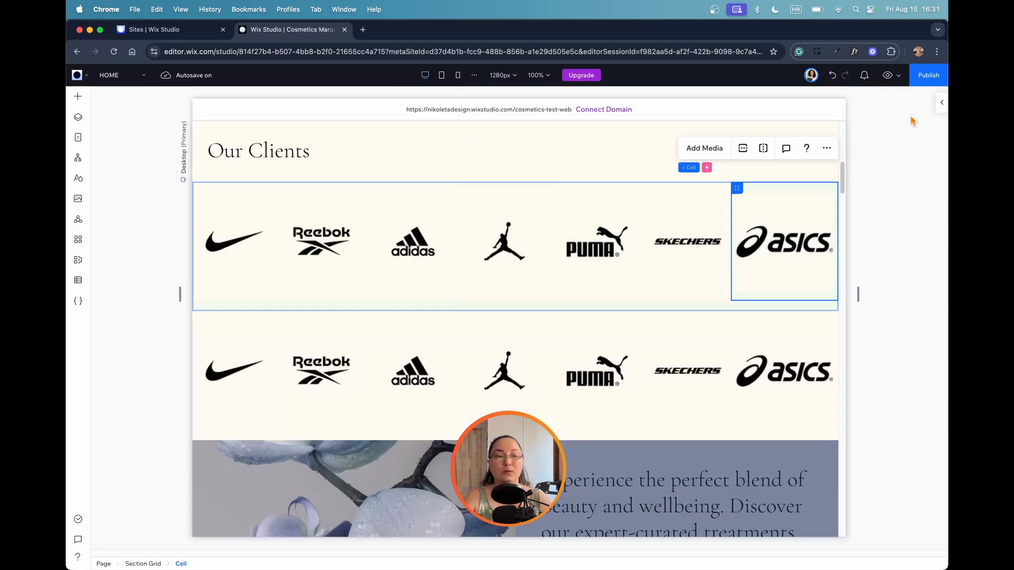
click(942, 105)
click(775, 241)
click(868, 345)
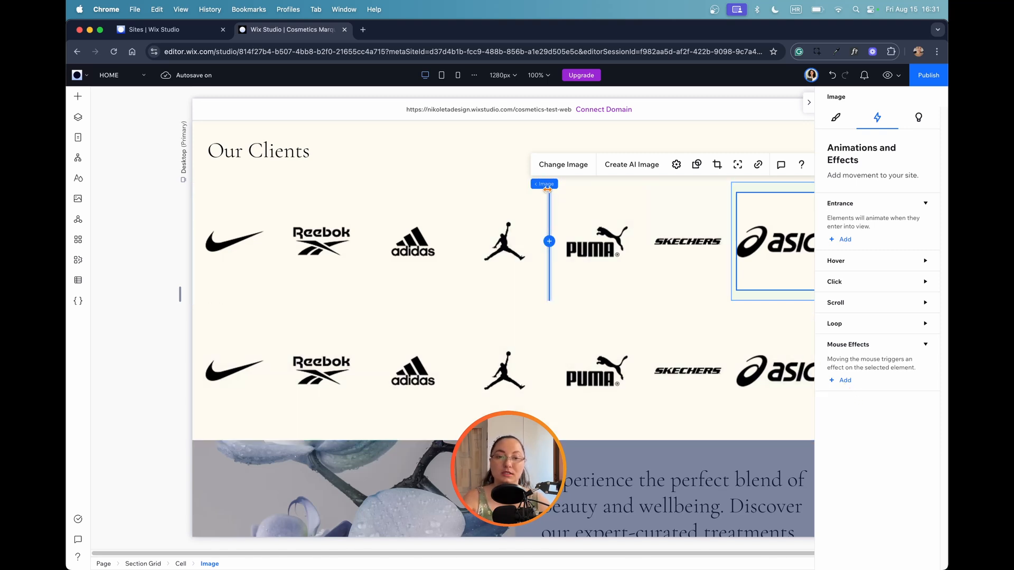
mouse_move(549, 184)
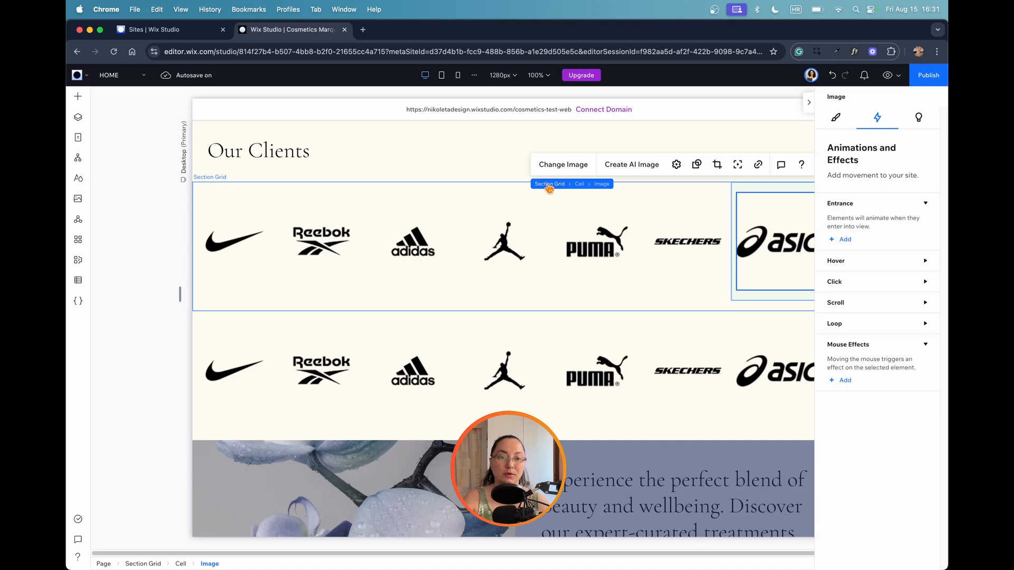
click(843, 380)
click(875, 264)
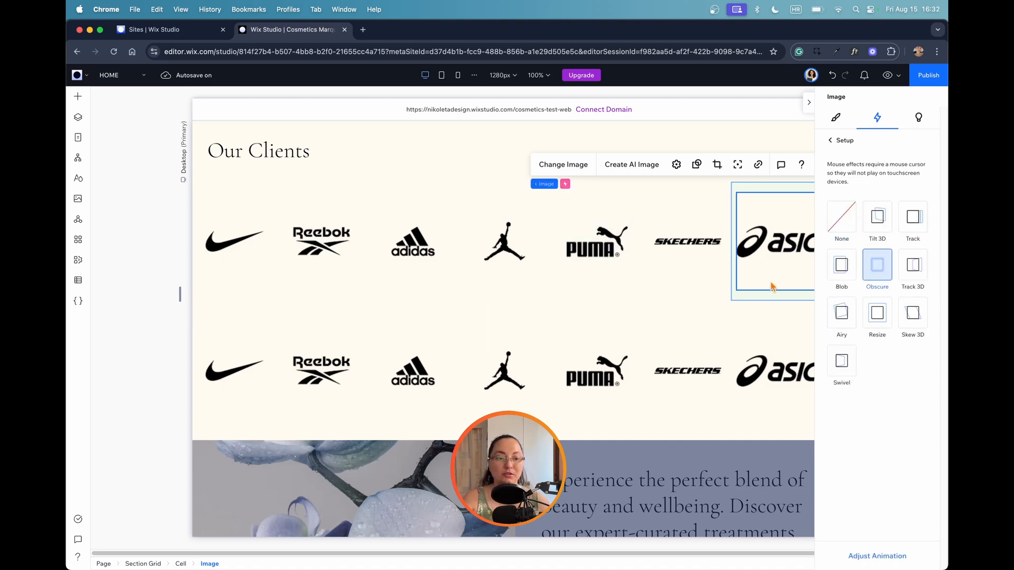
click(915, 272)
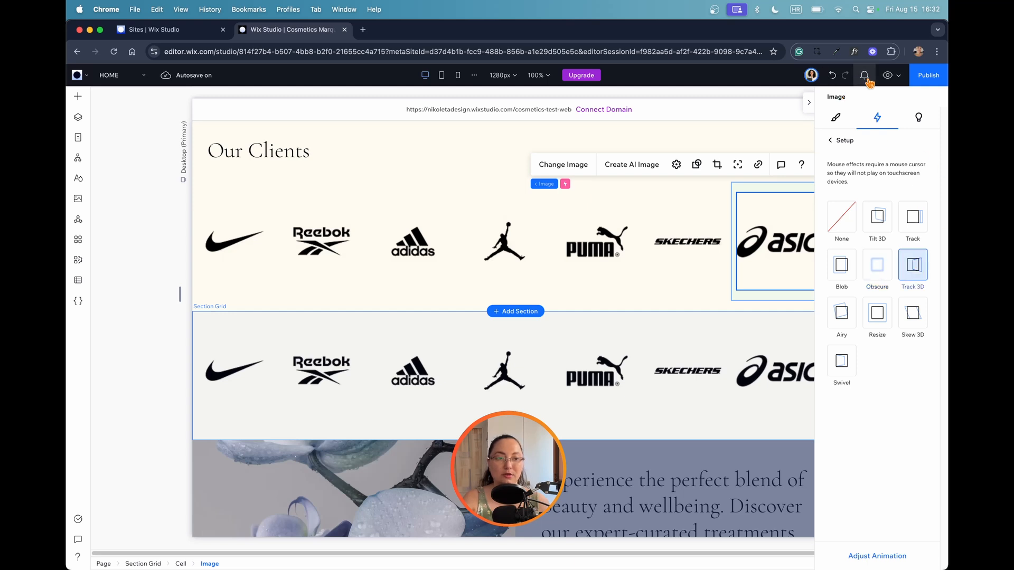
click(888, 77)
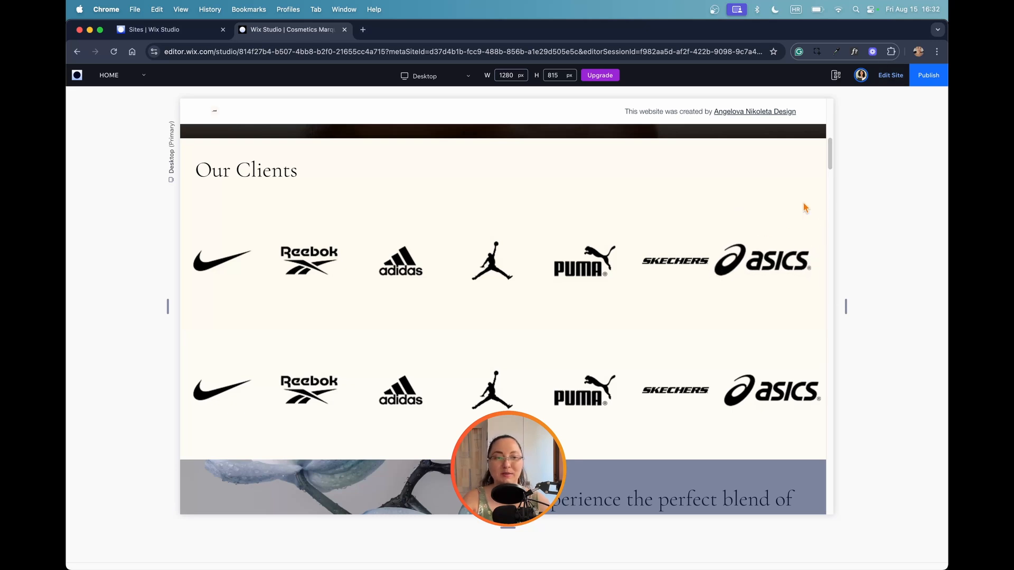
click(889, 76)
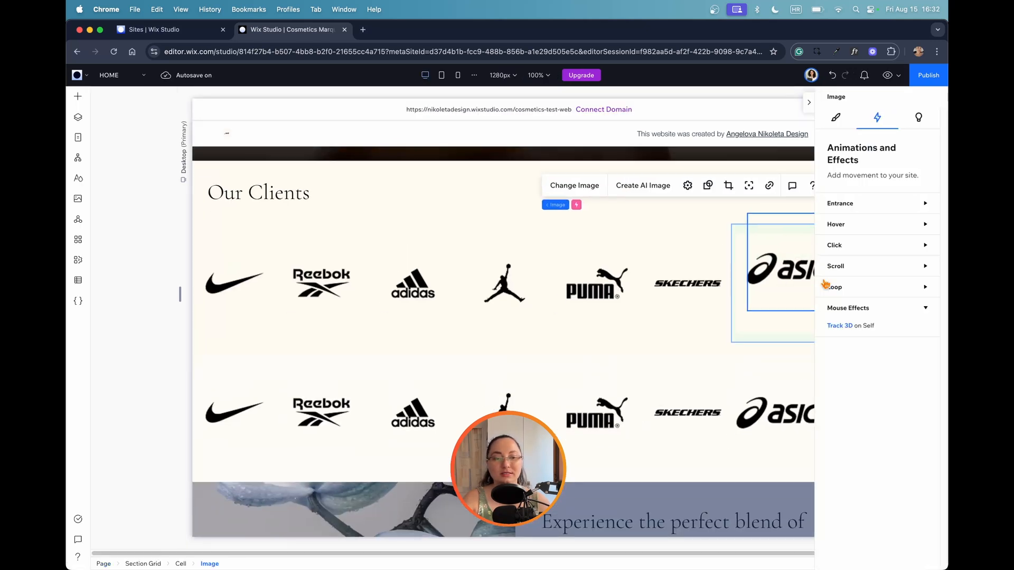
Remove the Track 3D mouse effect from the Asics logo in the first logo grid
click(923, 326)
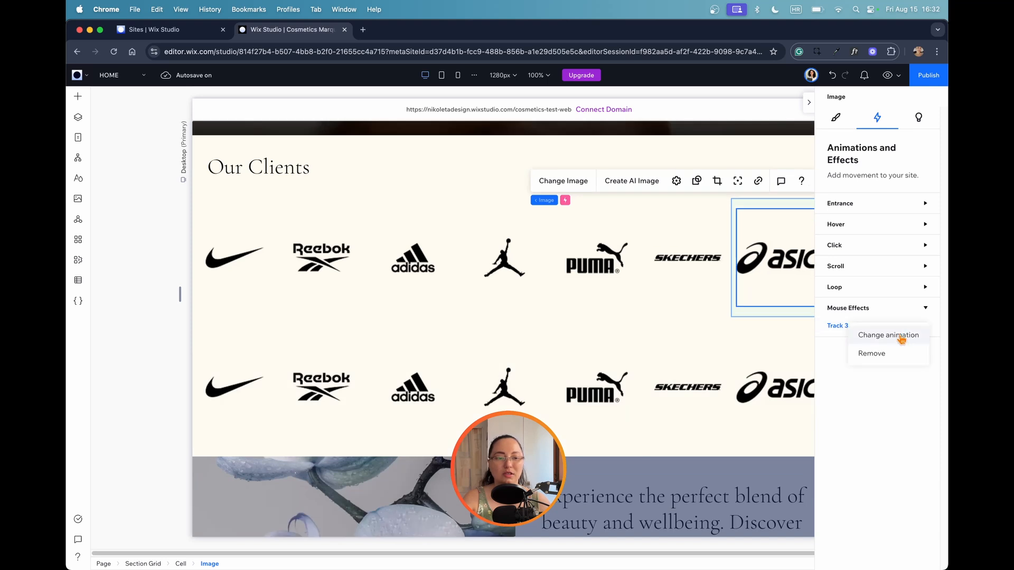
click(883, 354)
click(925, 344)
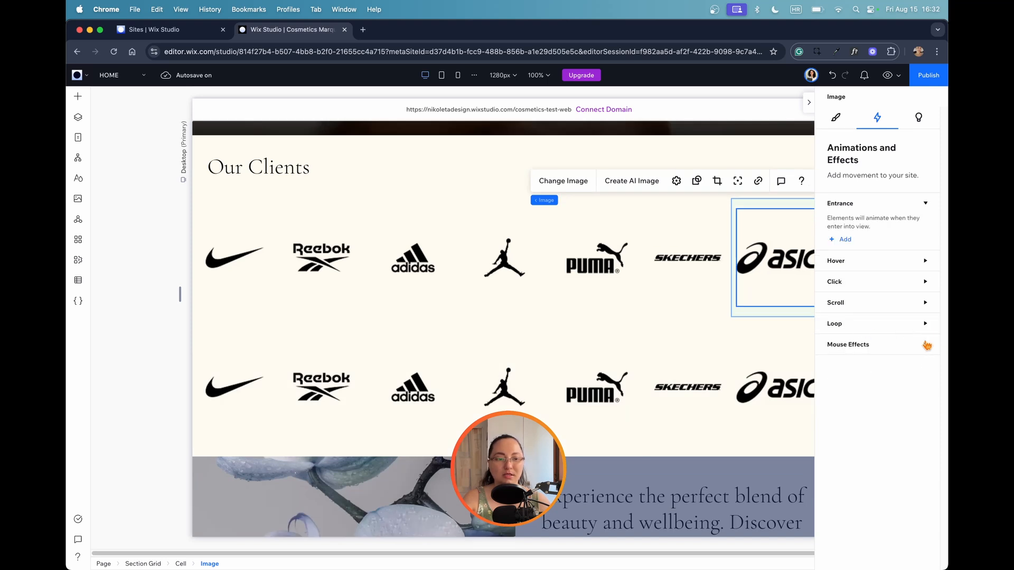
Add a Cross loop animation to the Asics logo image in the first logo grid
click(926, 328)
click(843, 351)
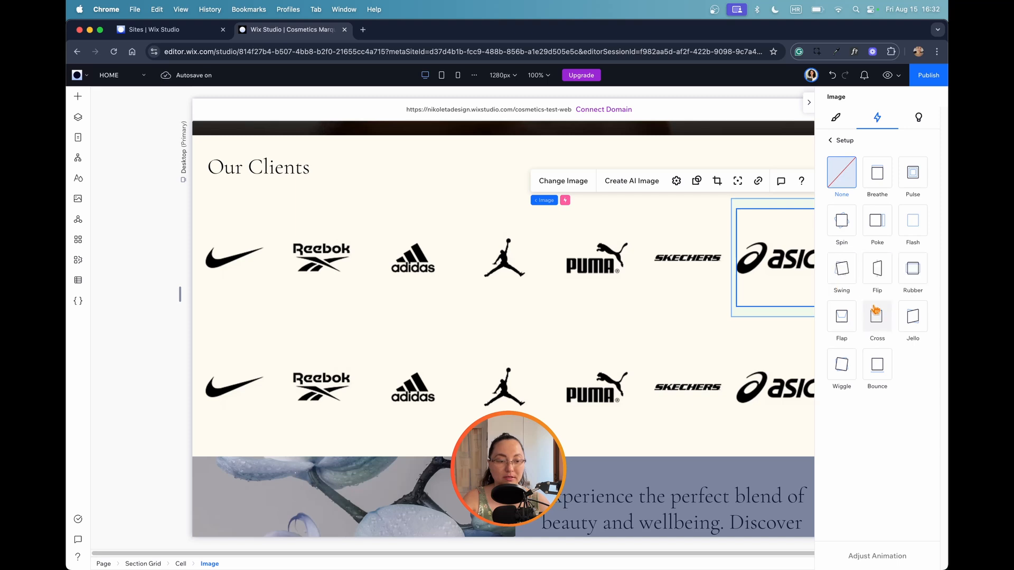
click(884, 331)
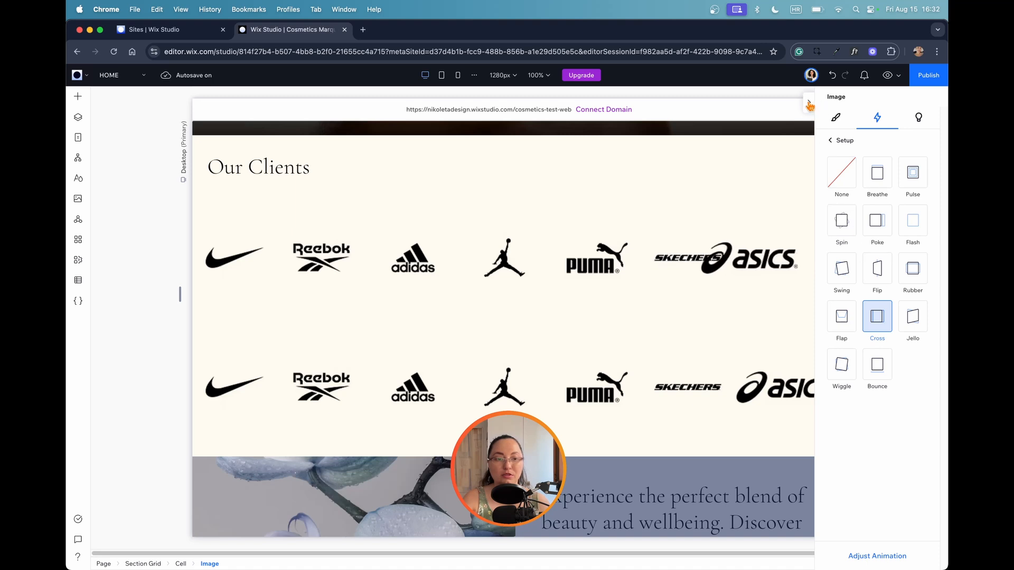
click(809, 102)
Apply the Cross loop animation to the Skechers logo image in the first logo grid
click(689, 259)
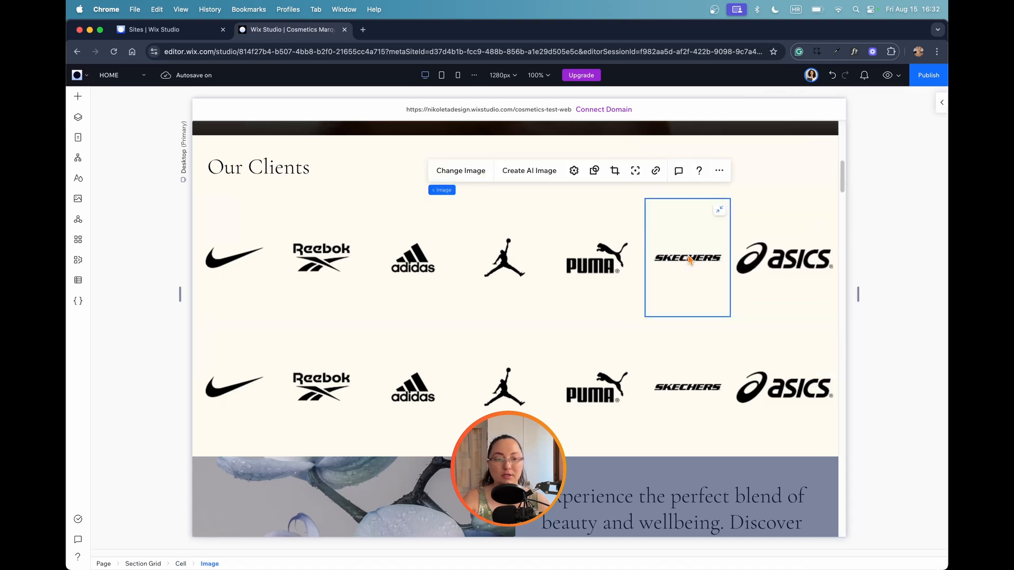
click(941, 103)
click(842, 322)
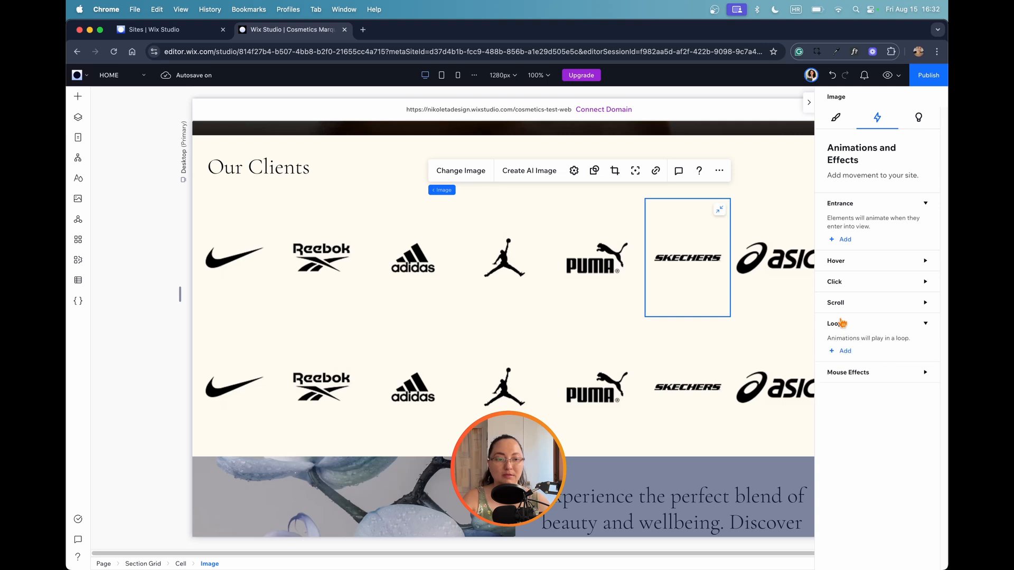
click(848, 352)
click(877, 317)
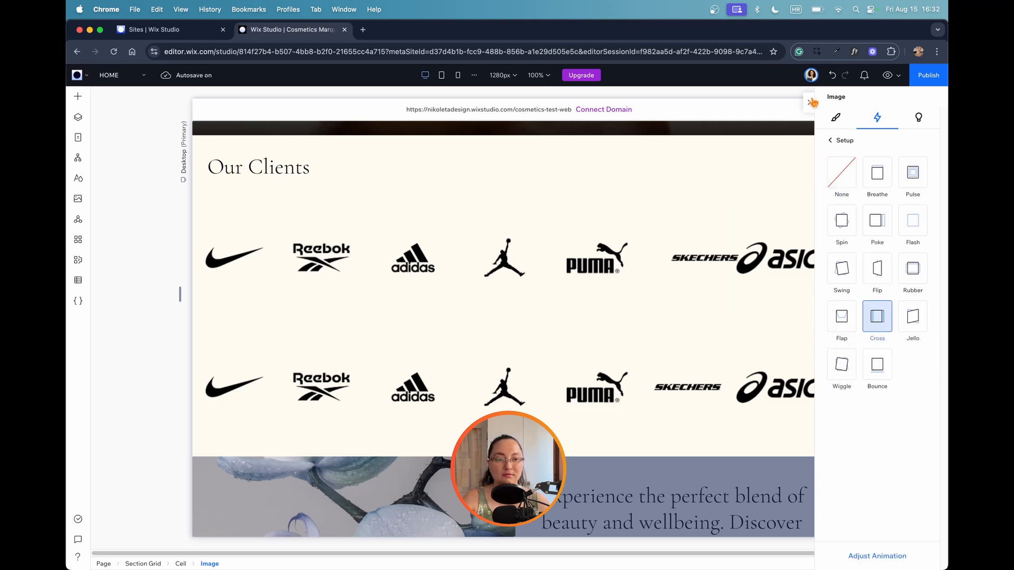
click(812, 102)
Give the Puma and Jordan logo images in the first logo grid the Cross loop animation
click(597, 259)
click(843, 323)
click(847, 353)
click(876, 317)
click(488, 273)
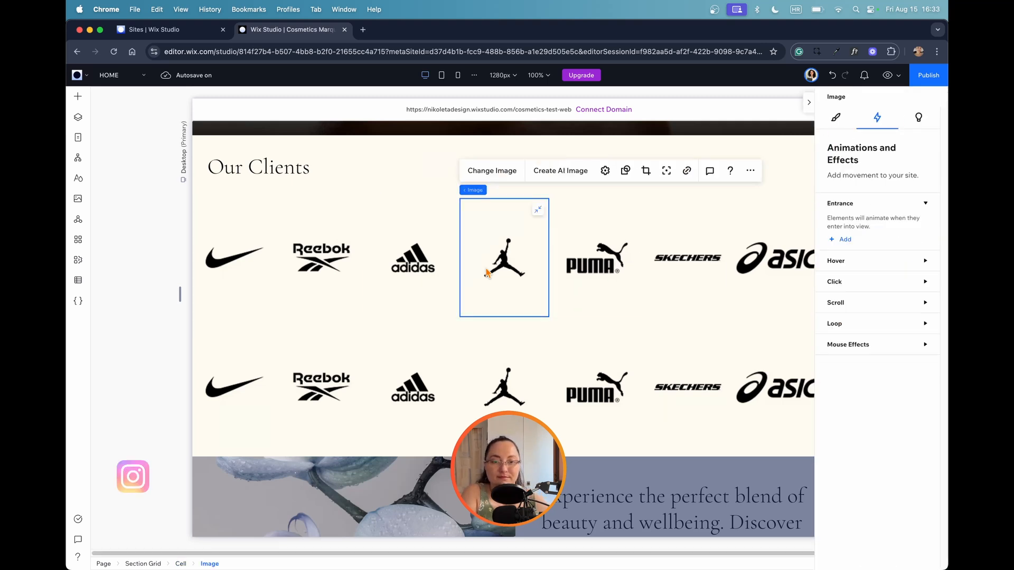
click(842, 322)
click(877, 316)
Add the Cross loop animation to the Nike logo in the first logo grid and open the page preview
click(234, 259)
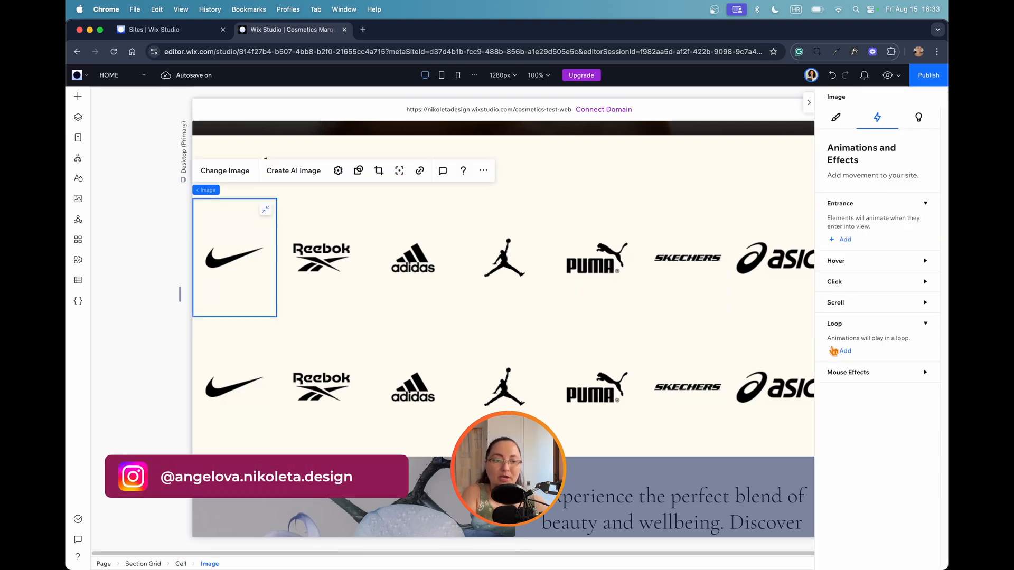
click(845, 353)
click(876, 321)
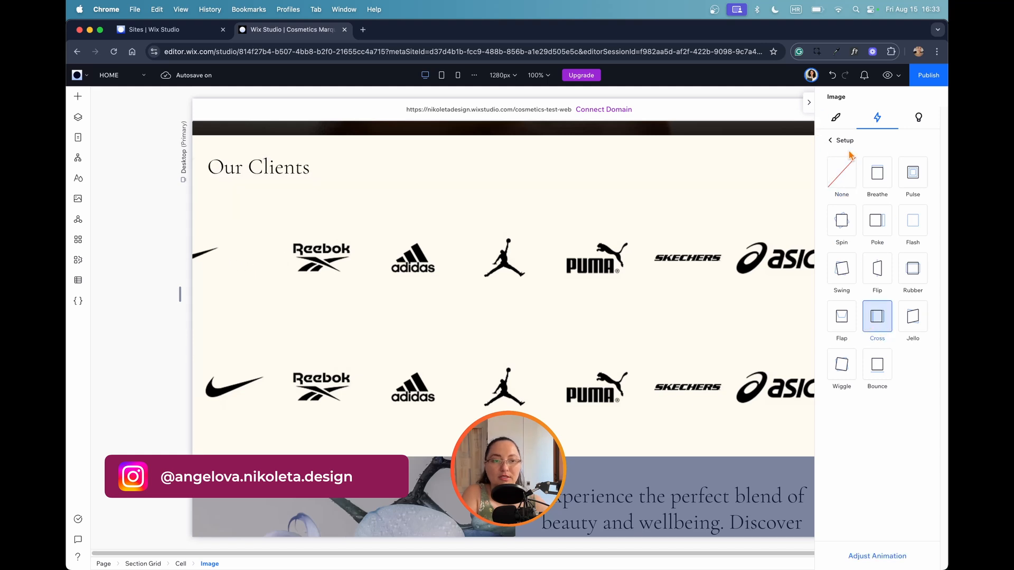
click(830, 140)
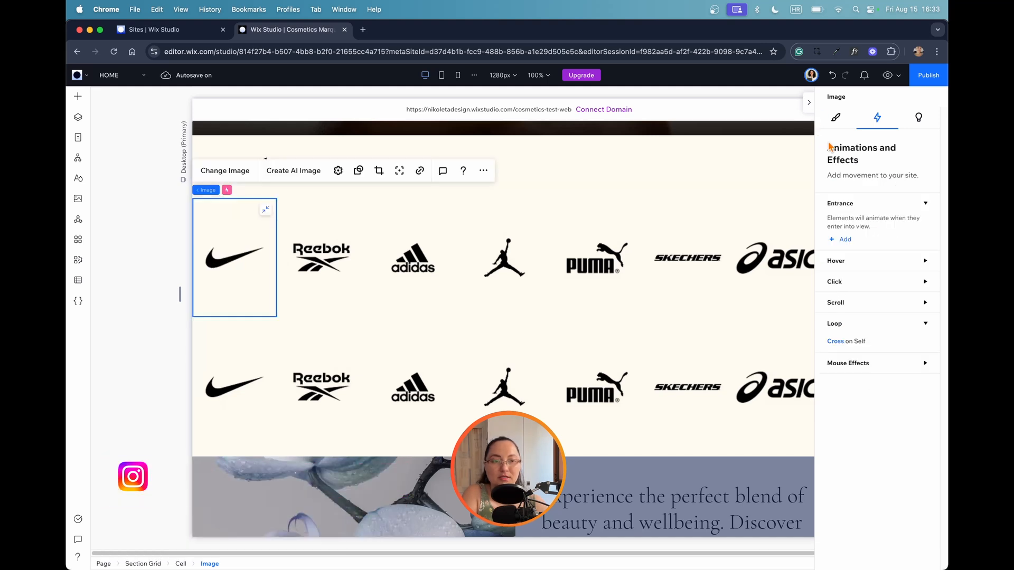
click(889, 75)
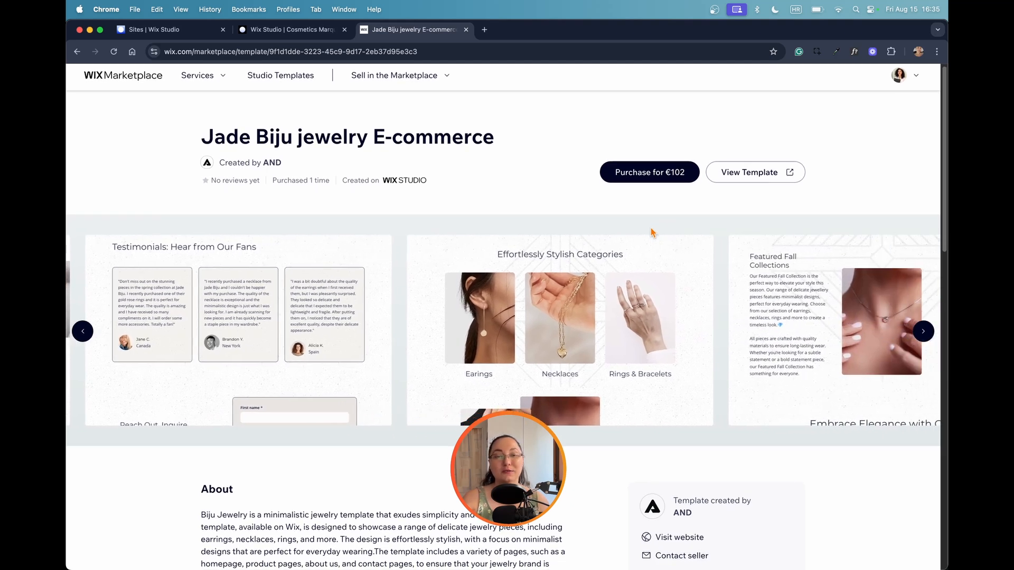
Look through the Jade Biju jewelry E-commerce template's marketplace page, including its description, seller details and features
scroll(654, 231, down, 1)
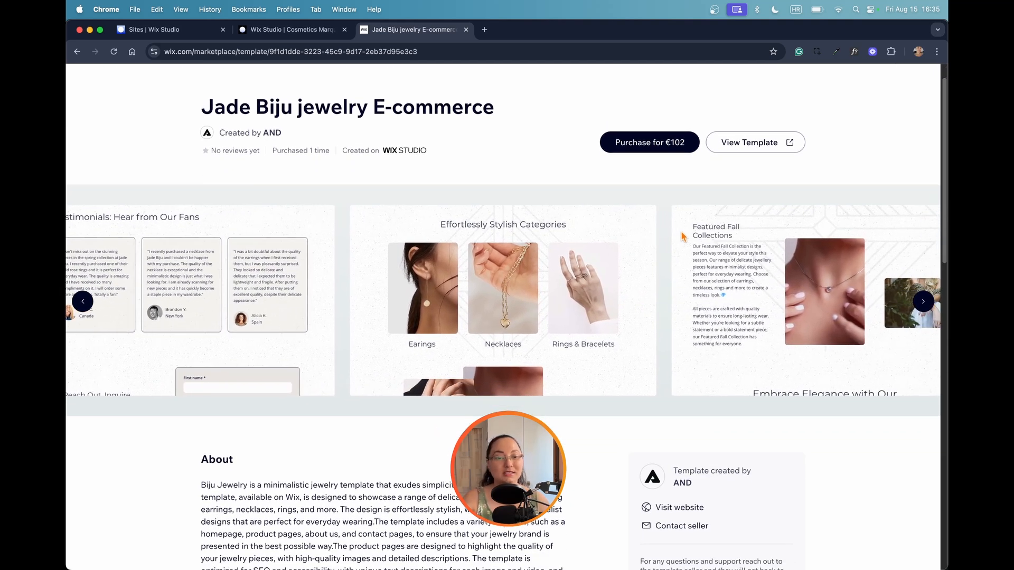
scroll(660, 223, down, 6)
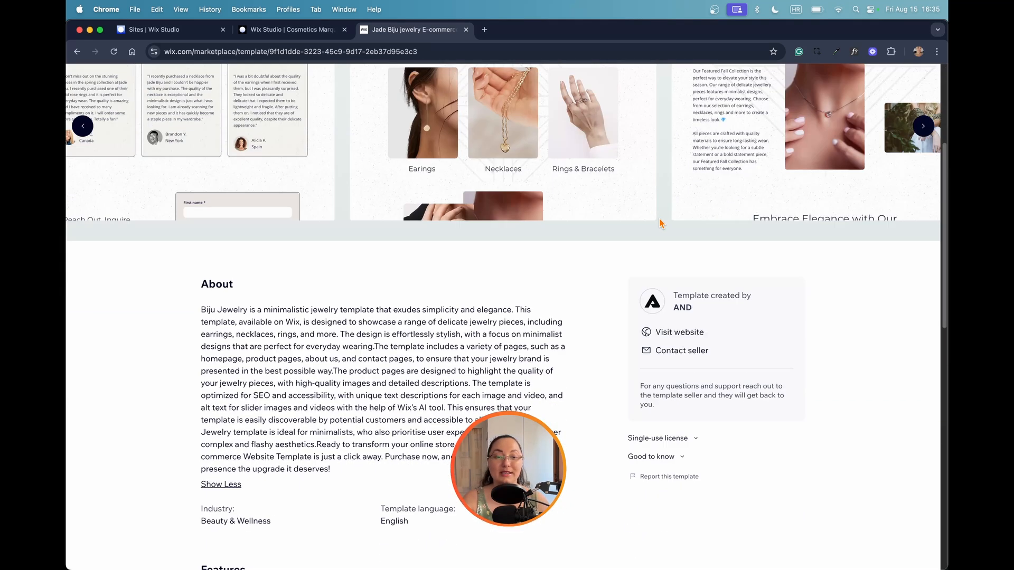
scroll(654, 219, down, 6)
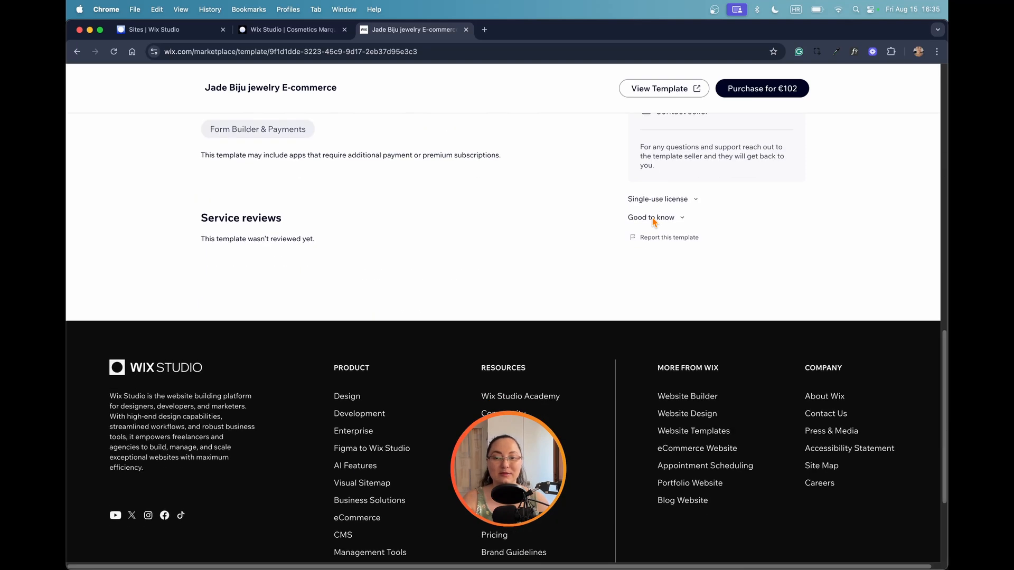
scroll(682, 225, up, 9)
scroll(705, 228, up, 4)
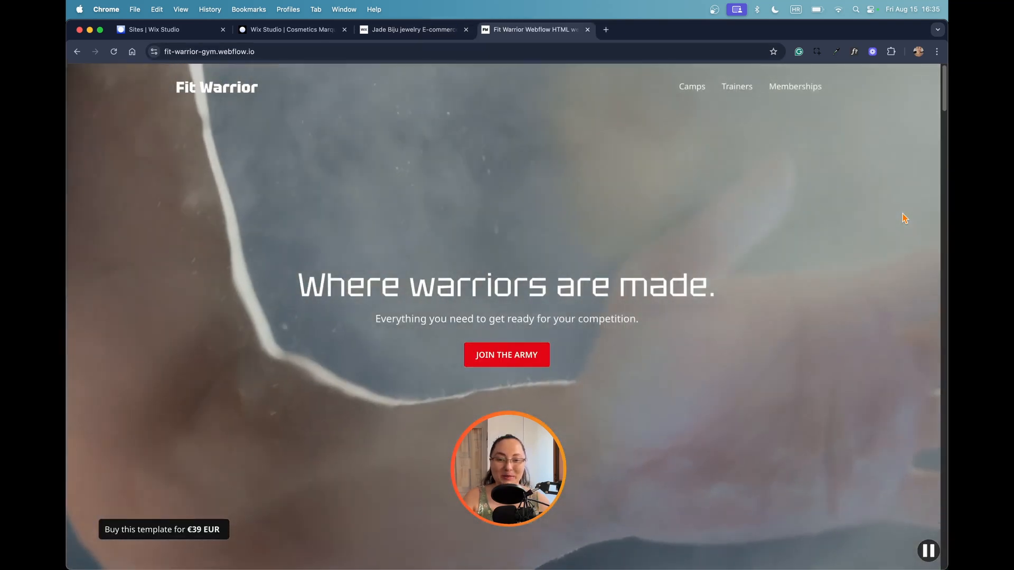
Examine the Fit Warrior Webflow template's home page from the hero through trainers, facility, FAQ and memberships to the footer
scroll(900, 219, down, 5)
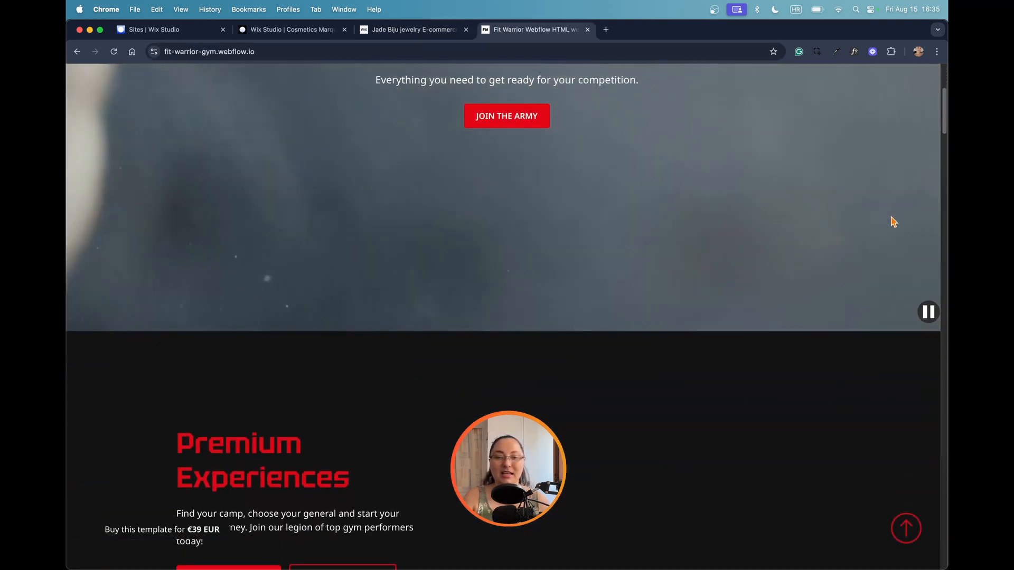
scroll(584, 252, down, 4)
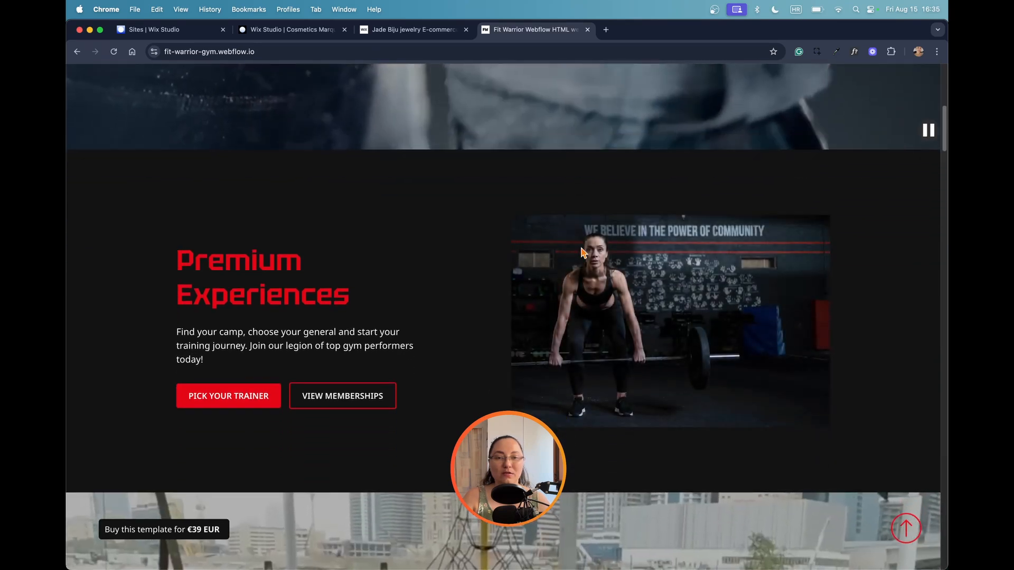
scroll(844, 273, down, 3)
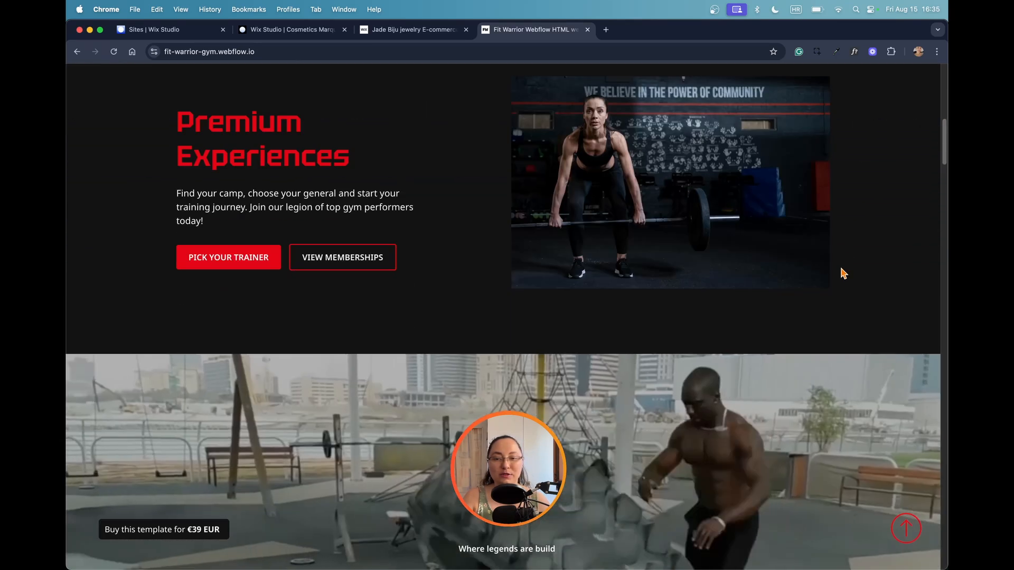
scroll(843, 274, down, 3)
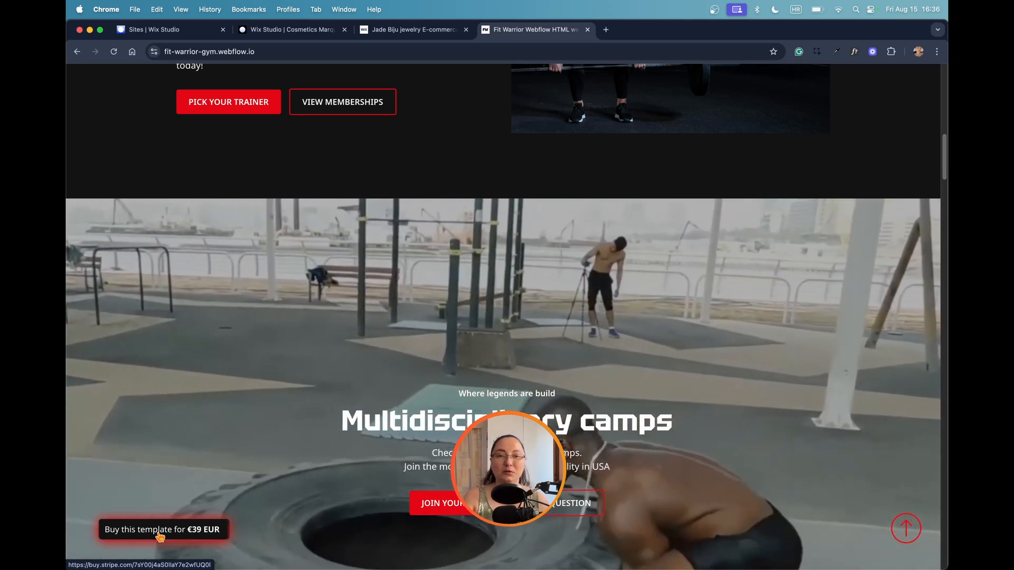
scroll(159, 536, down, 5)
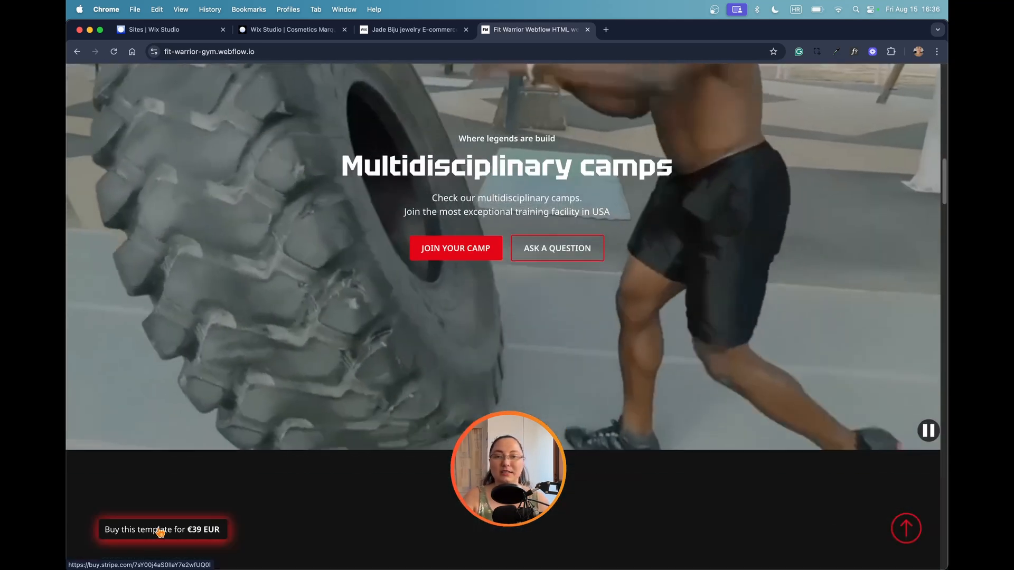
scroll(236, 268, down, 10)
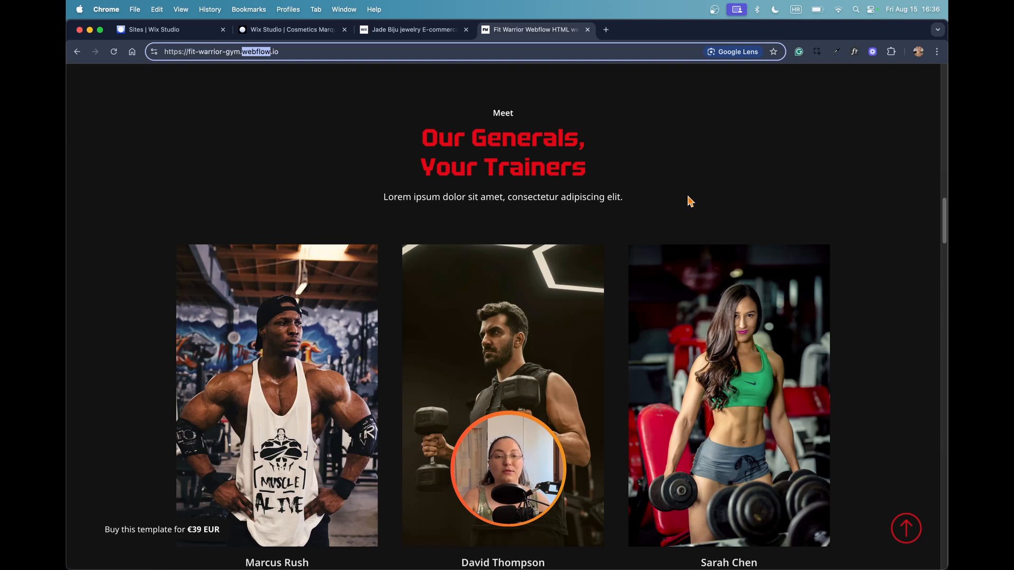
click(707, 191)
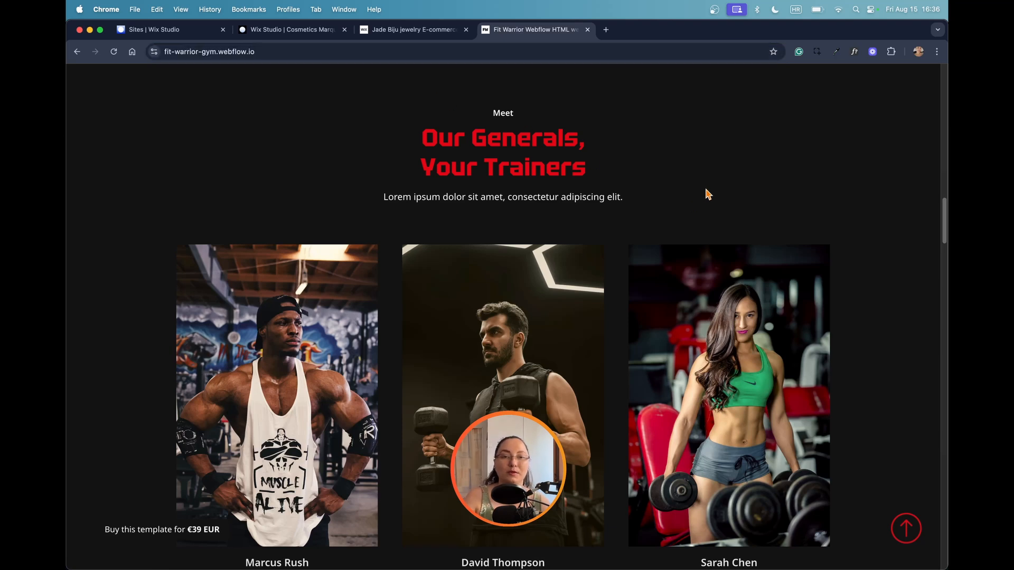
scroll(707, 194, down, 20)
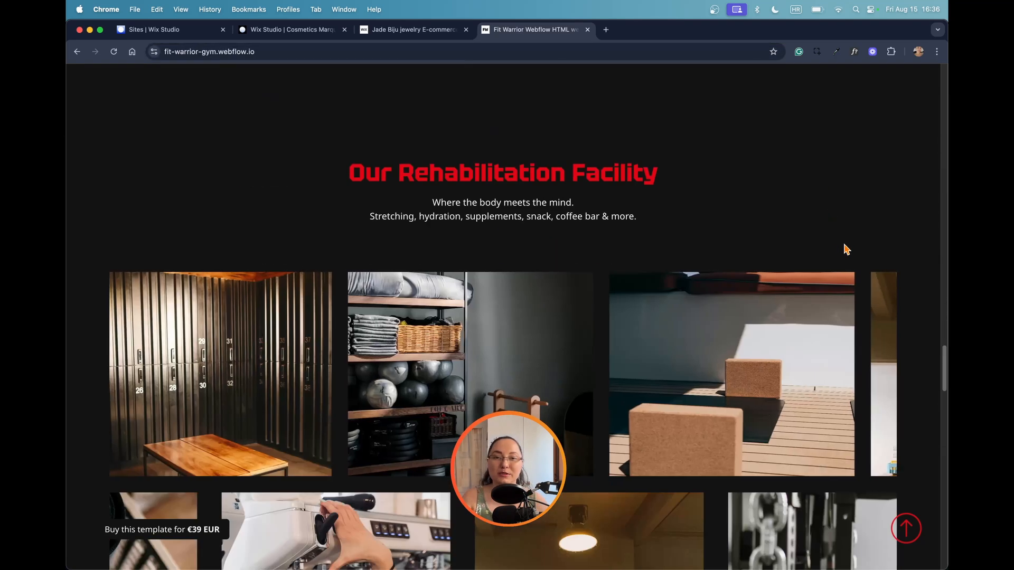
scroll(844, 244, down, 15)
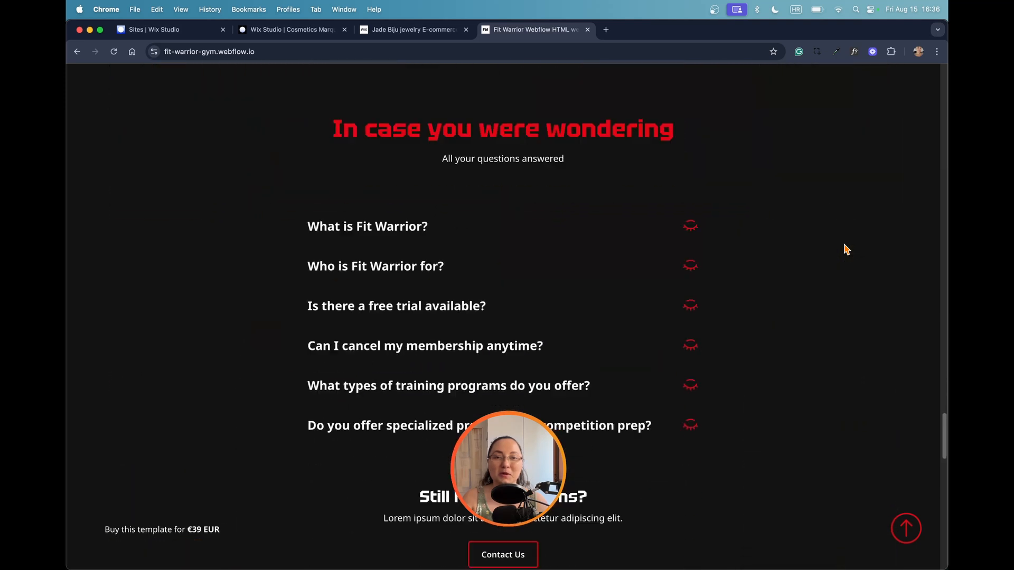
scroll(844, 248, down, 10)
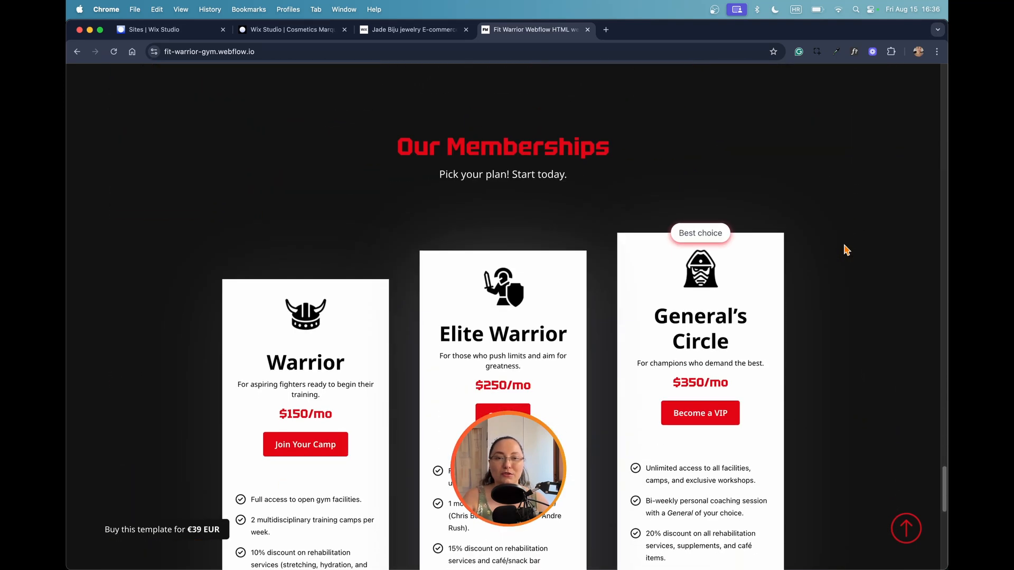
scroll(894, 266, down, 10)
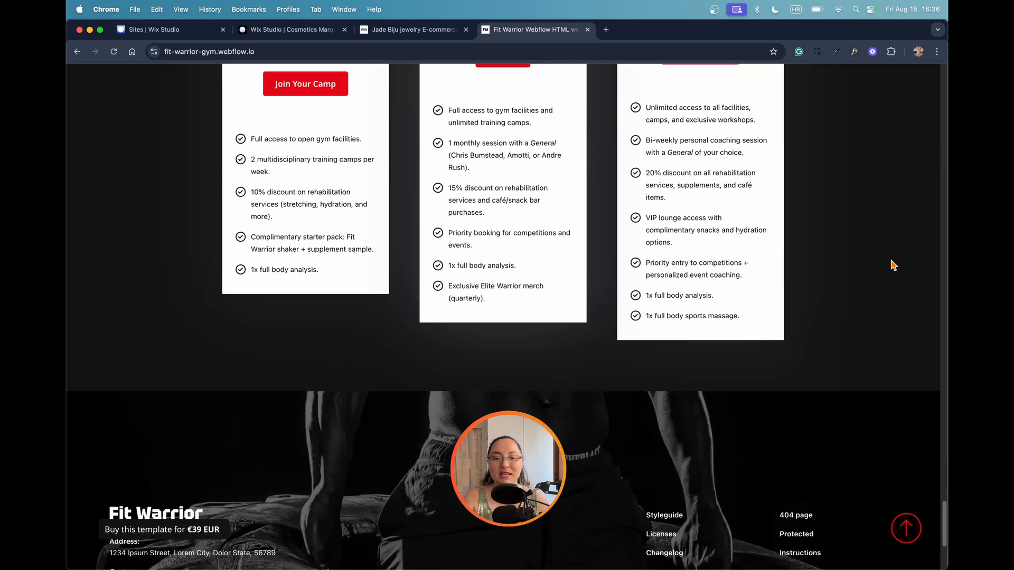